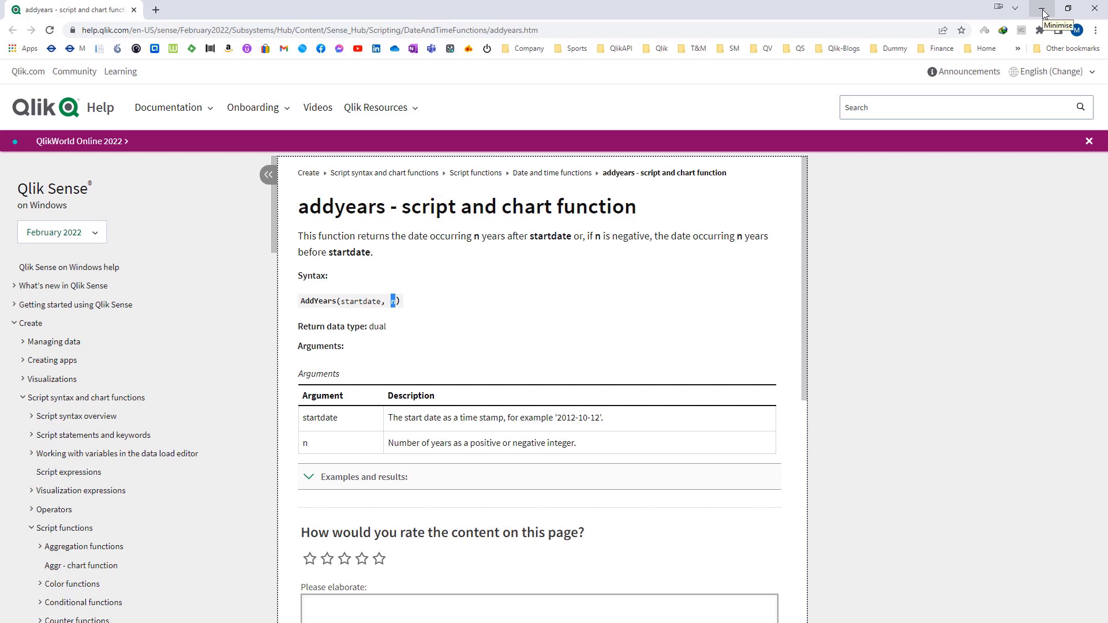
Step: Switch to the Qlik Sense dashboard and add a KPI below the existing KPI row with the measure =Today()
{"action": "left_click", "coordinate": [1043, 11]}
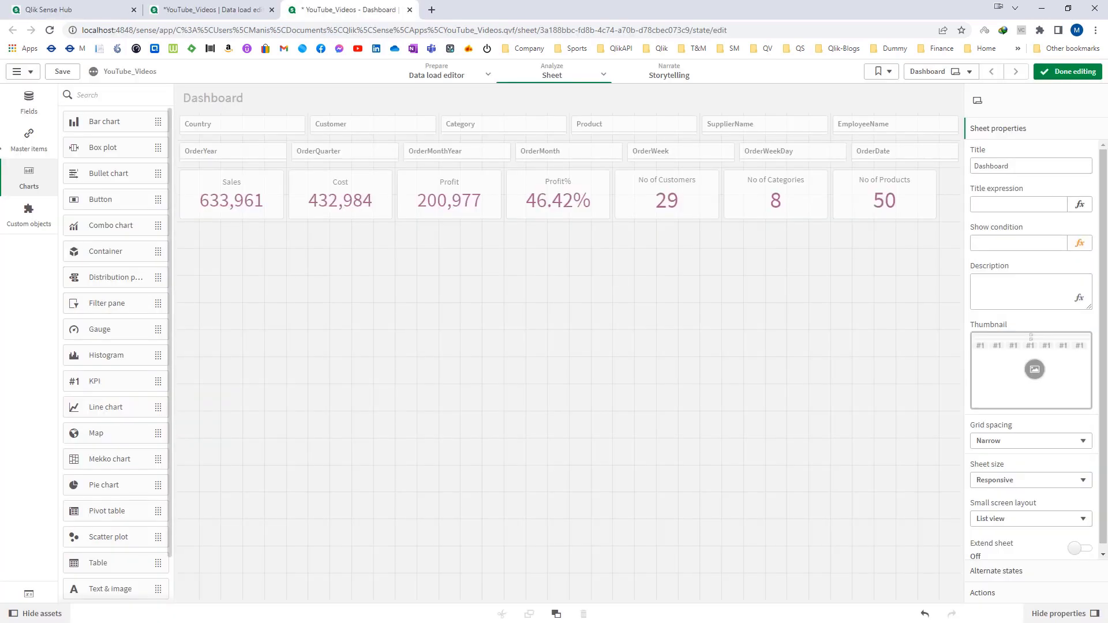
{"action": "left_click_drag", "start_coordinate": [133, 388], "coordinate": [374, 306]}
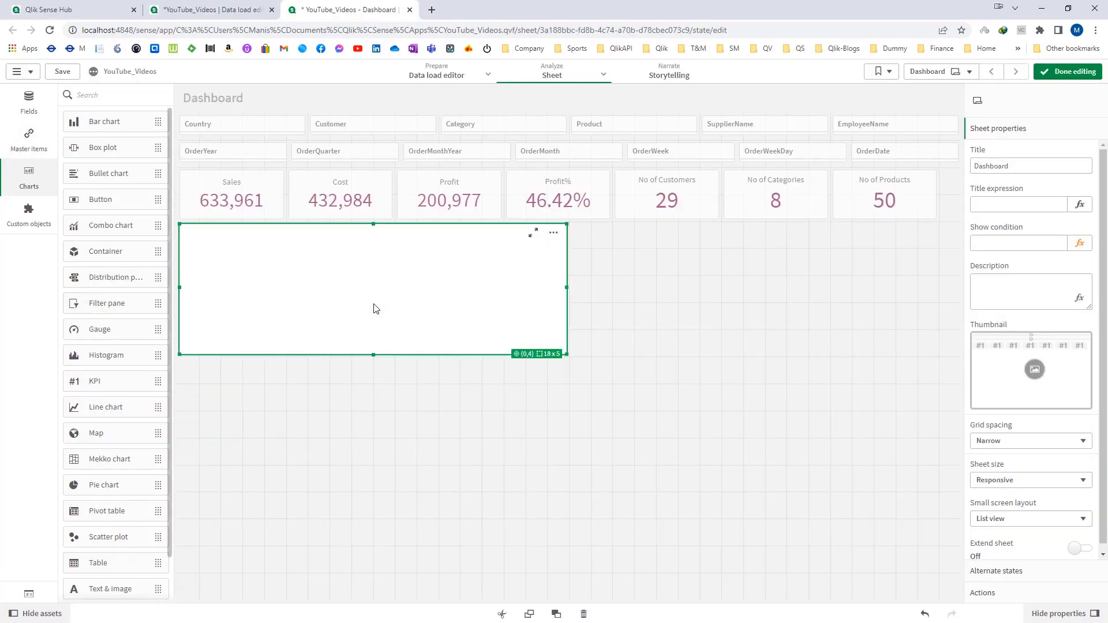
{"action": "left_click", "coordinate": [379, 309]}
{"action": "type", "text": "=Today("}
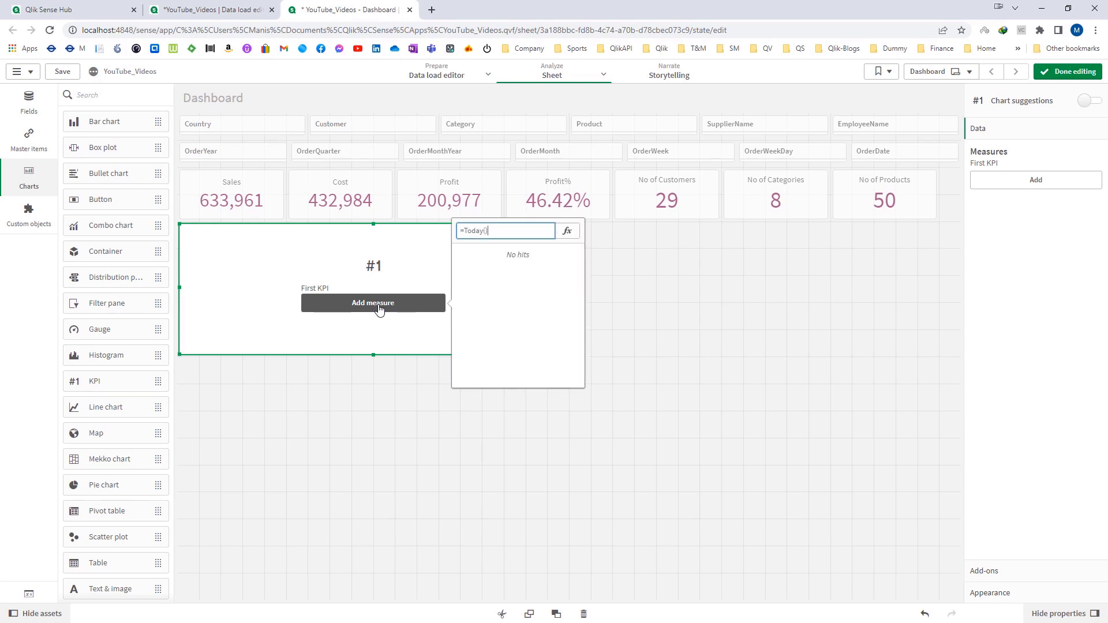
{"action": "key", "text": "Return"}
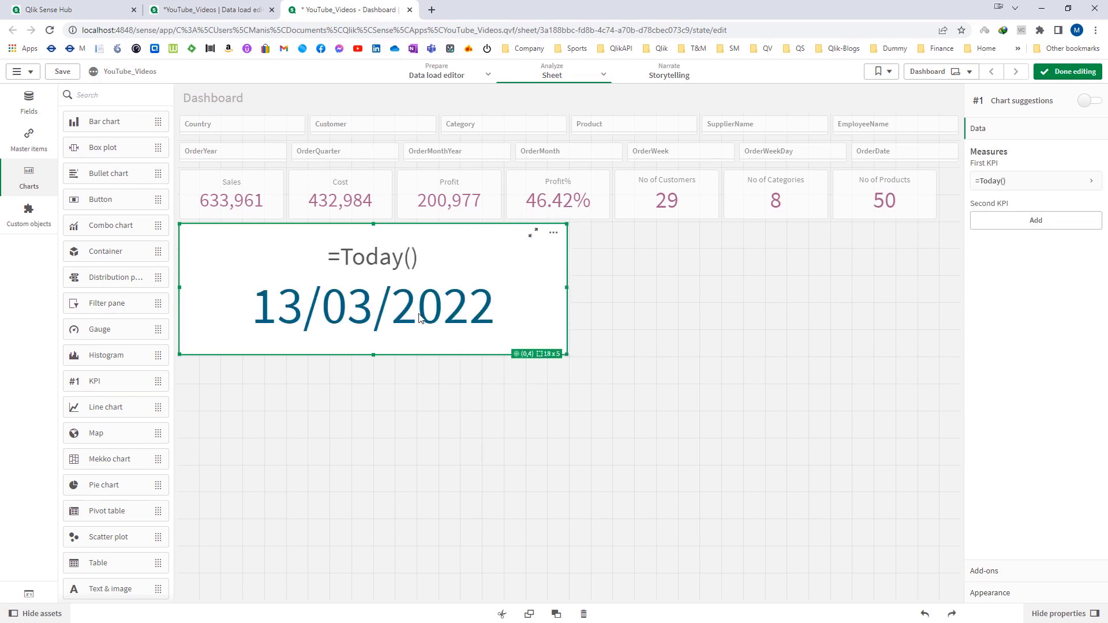
Step: Change the new KPI's measure expression to =AddYears(Today(),1) in the expression editor
{"action": "left_click", "coordinate": [1052, 181]}
{"action": "left_click", "coordinate": [1083, 216]}
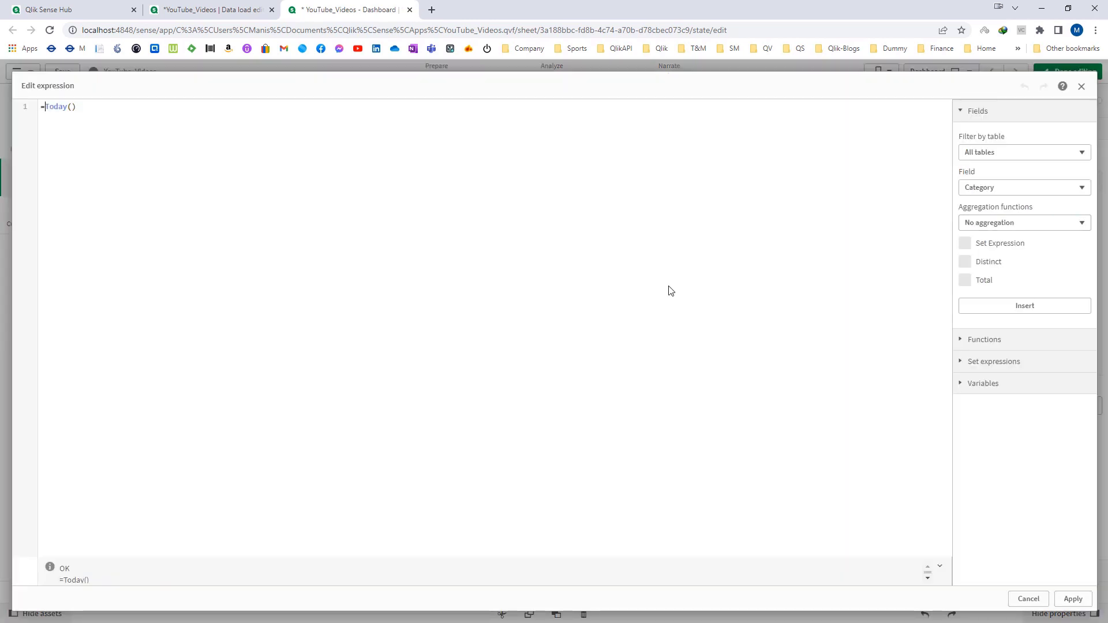
{"action": "type", "text": "AddYears("}
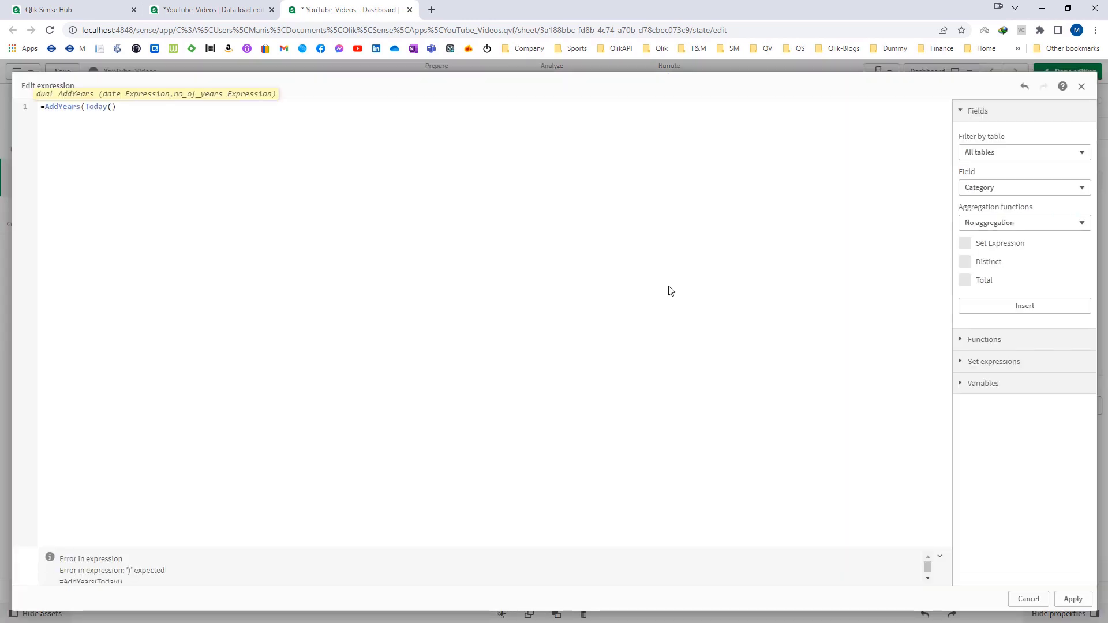
{"action": "key", "text": "End"}
{"action": "type", "text": ")"}
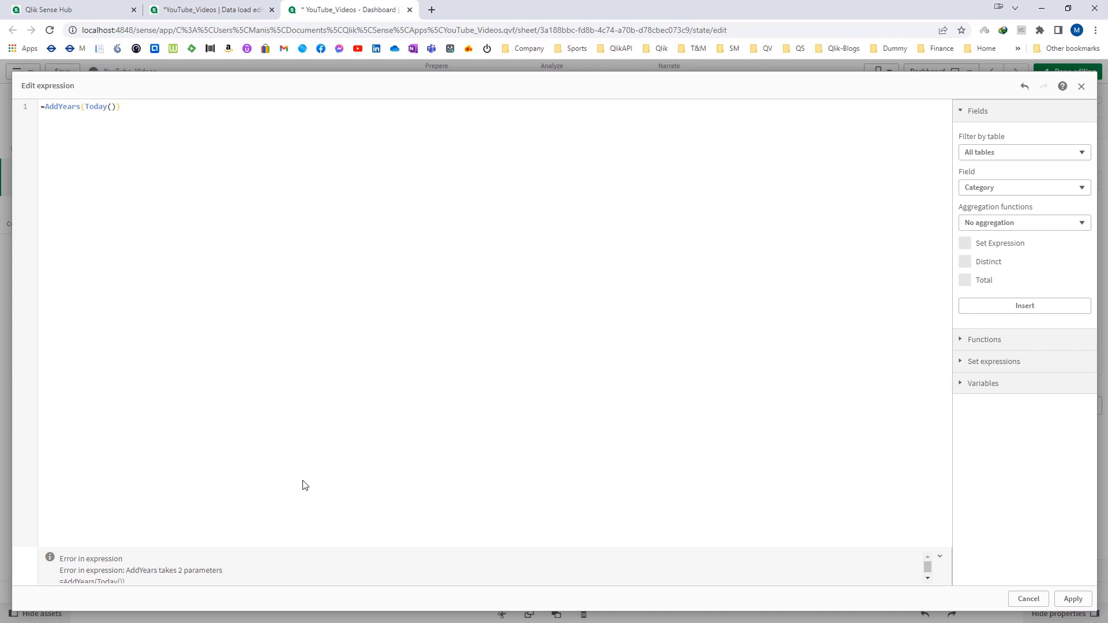
{"action": "type", "text": ","}
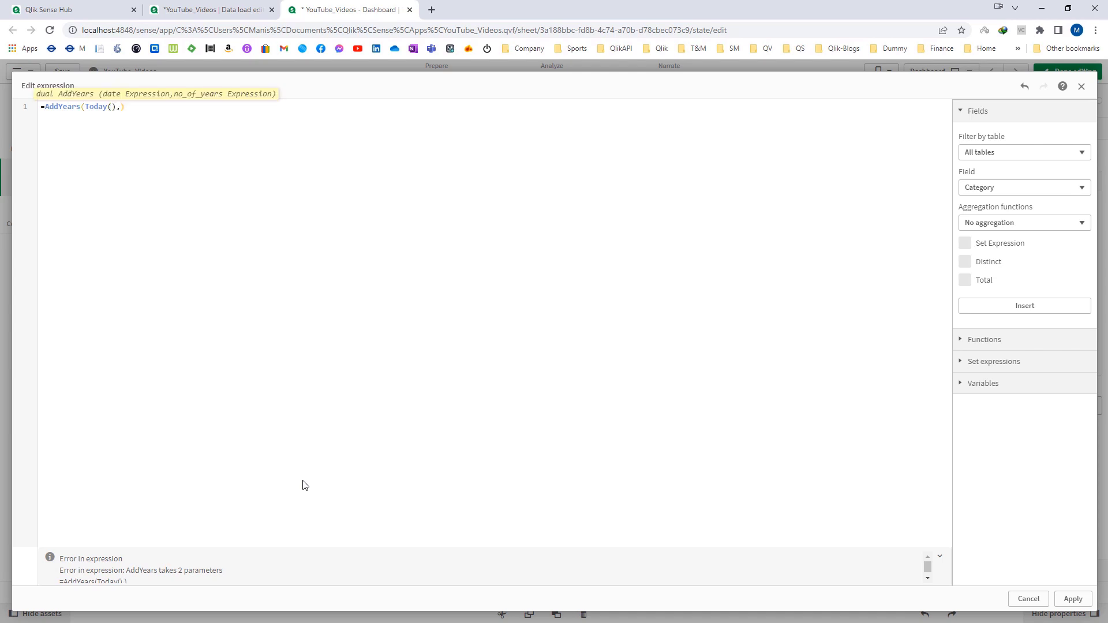
{"action": "type", "text": "1"}
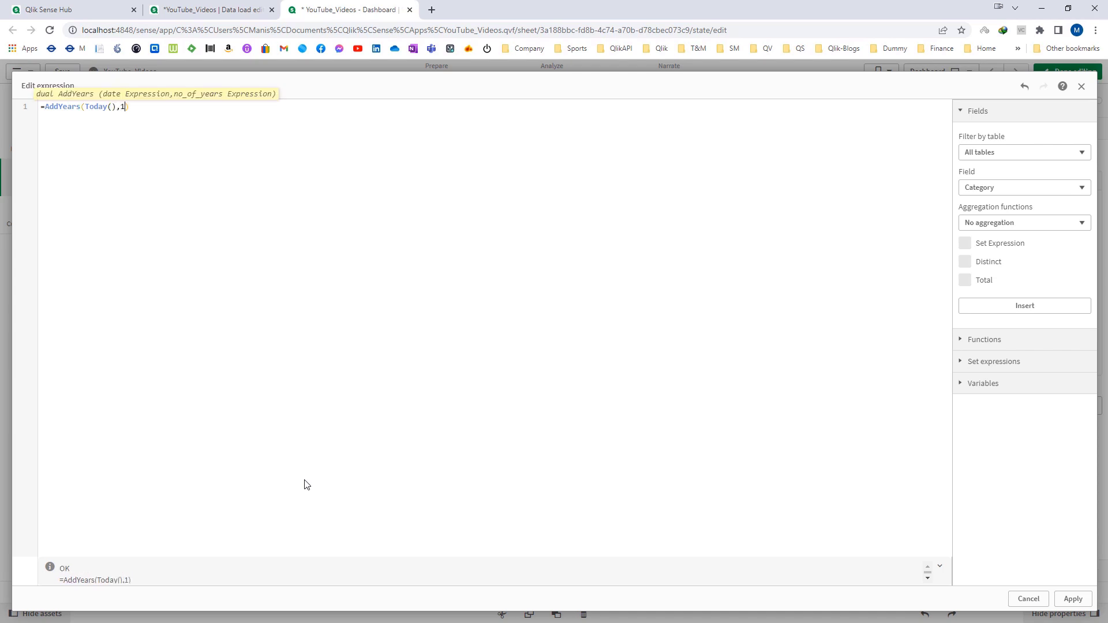
{"action": "left_click", "coordinate": [1073, 599]}
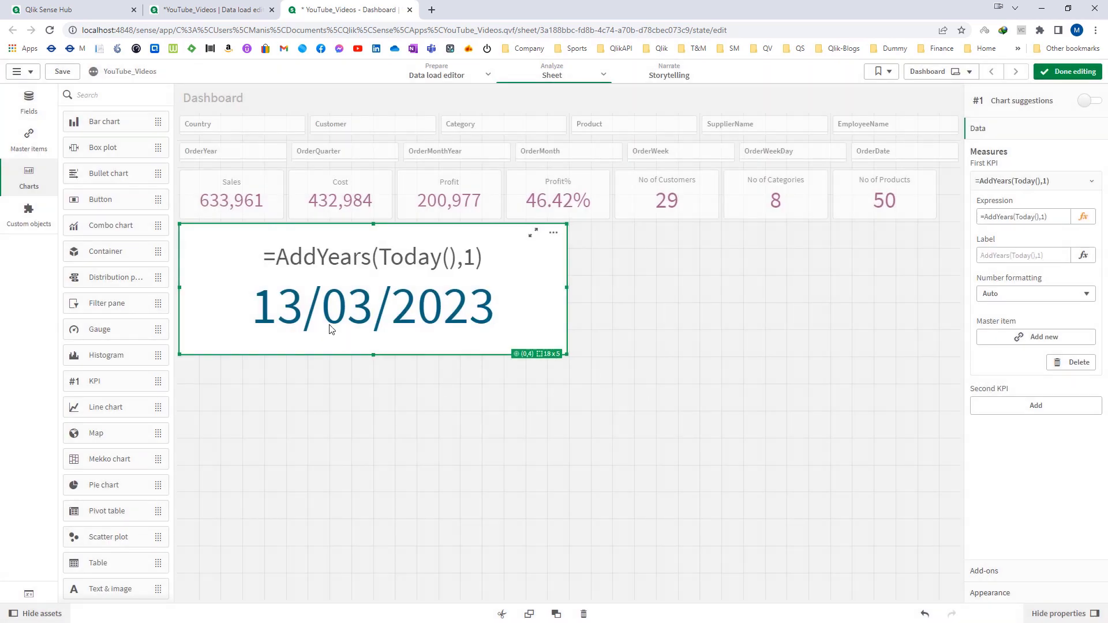
Step: Duplicate the AddYears KPI into the empty space beside it and set the copy's expression to =AddYears(Today(),2)
{"action": "right_click", "coordinate": [445, 330]}
{"action": "left_click", "coordinate": [479, 330]}
{"action": "right_click", "coordinate": [602, 301]}
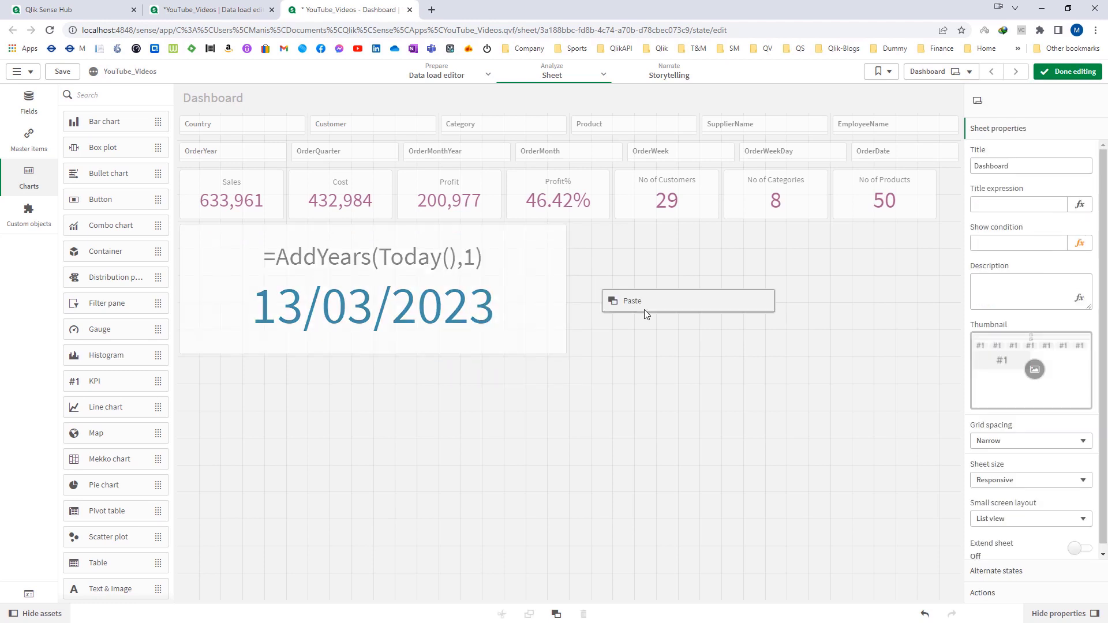
{"action": "left_click", "coordinate": [644, 309]}
{"action": "left_click", "coordinate": [1051, 218]}
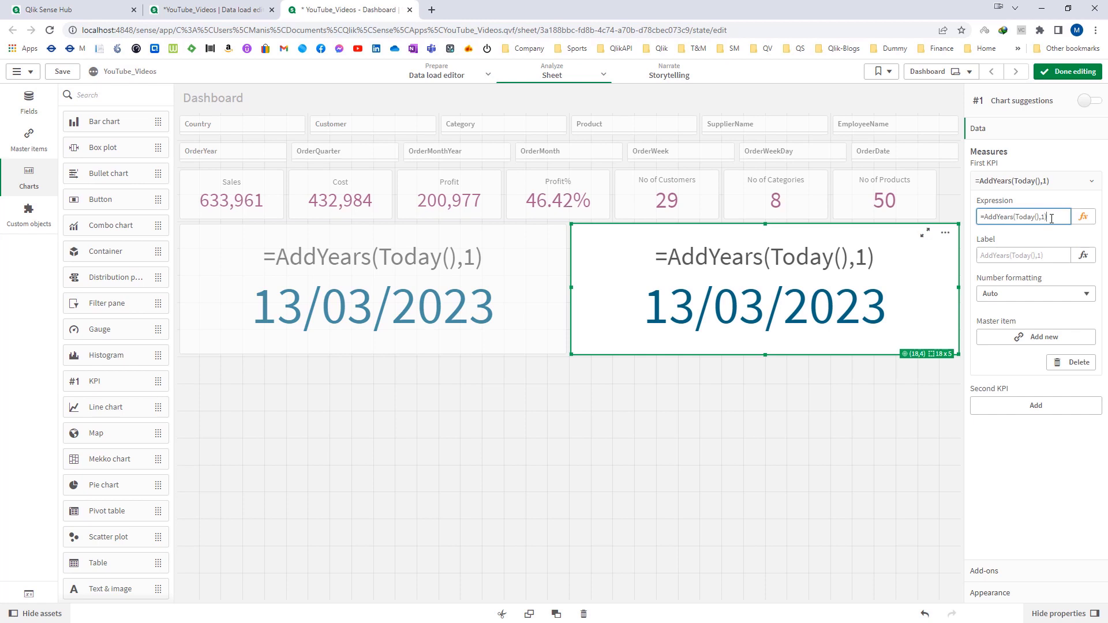
{"action": "key", "text": "shift+Left"}
{"action": "key", "text": "shift+Left"}
{"action": "key", "text": "Tab"}
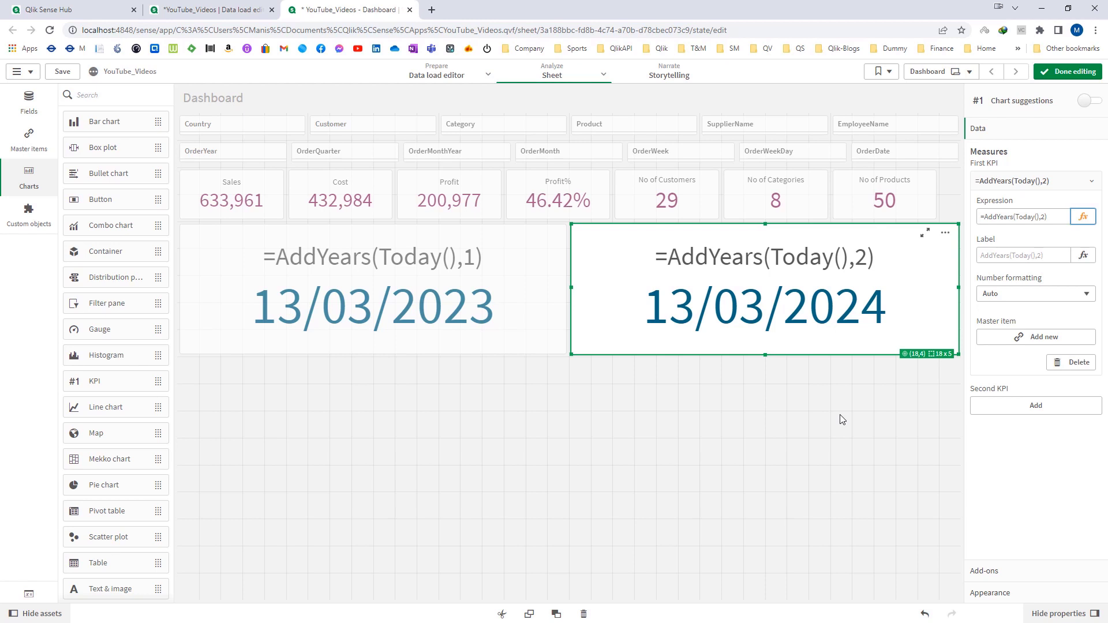
Step: Paste another copy of the one-year KPI beneath it, resize it to 18 x 4 cells and set its expression to =AddYears(Today(),-1)
{"action": "right_click", "coordinate": [370, 303]}
{"action": "left_click", "coordinate": [333, 384]}
{"action": "right_click", "coordinate": [333, 384]}
{"action": "left_click", "coordinate": [344, 386]}
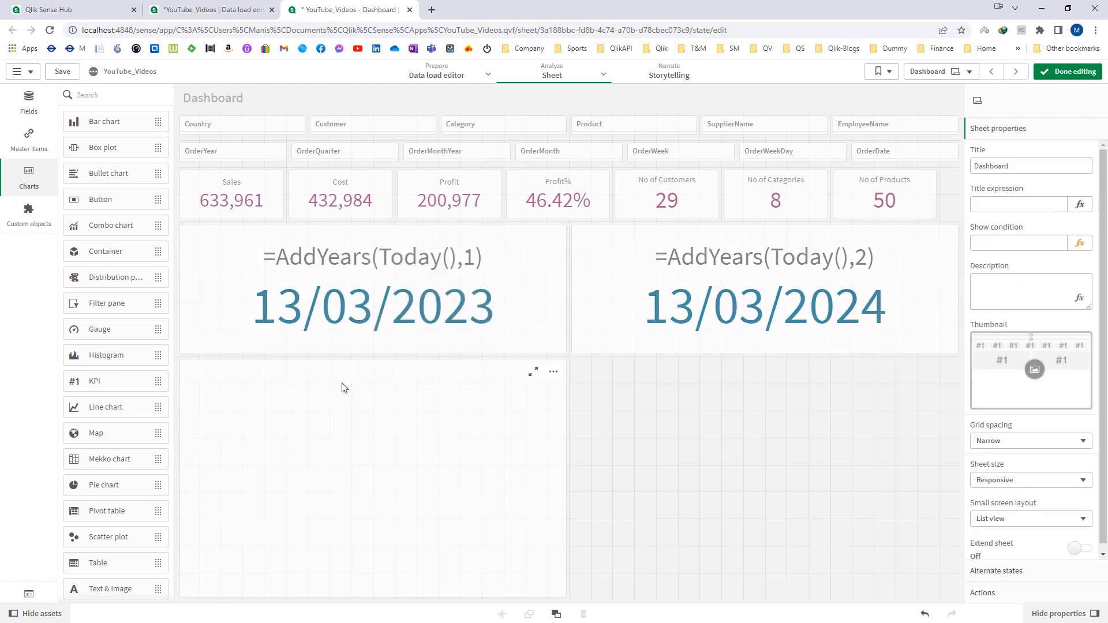
{"action": "left_click_drag", "start_coordinate": [567, 598], "coordinate": [570, 464]}
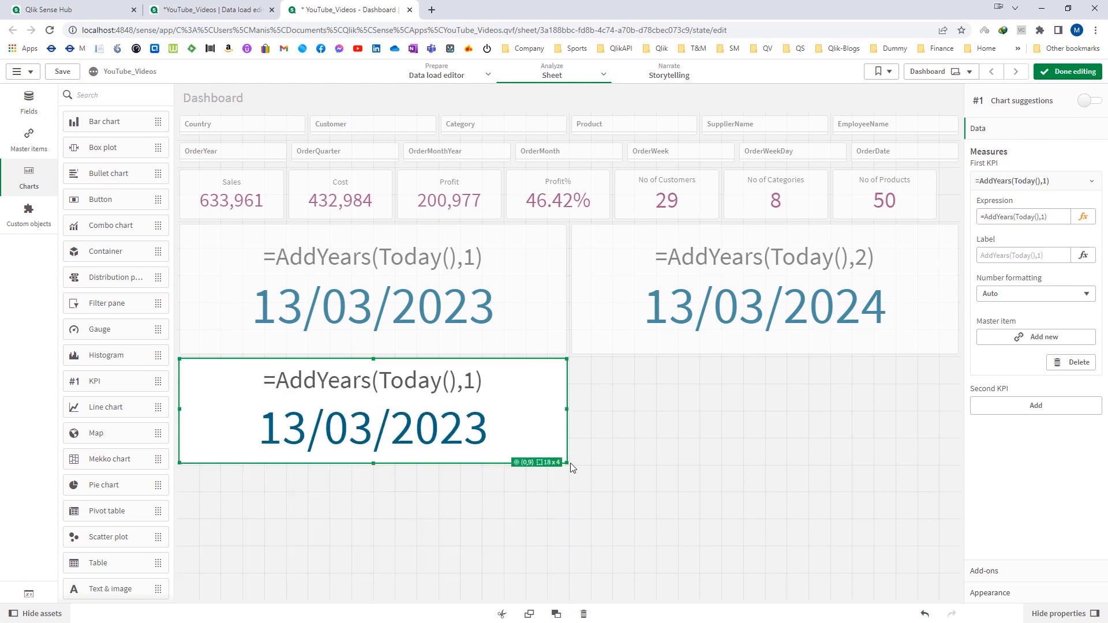
{"action": "left_click", "coordinate": [1042, 217]}
{"action": "type", "text": "-"}
{"action": "key", "text": "Tab"}
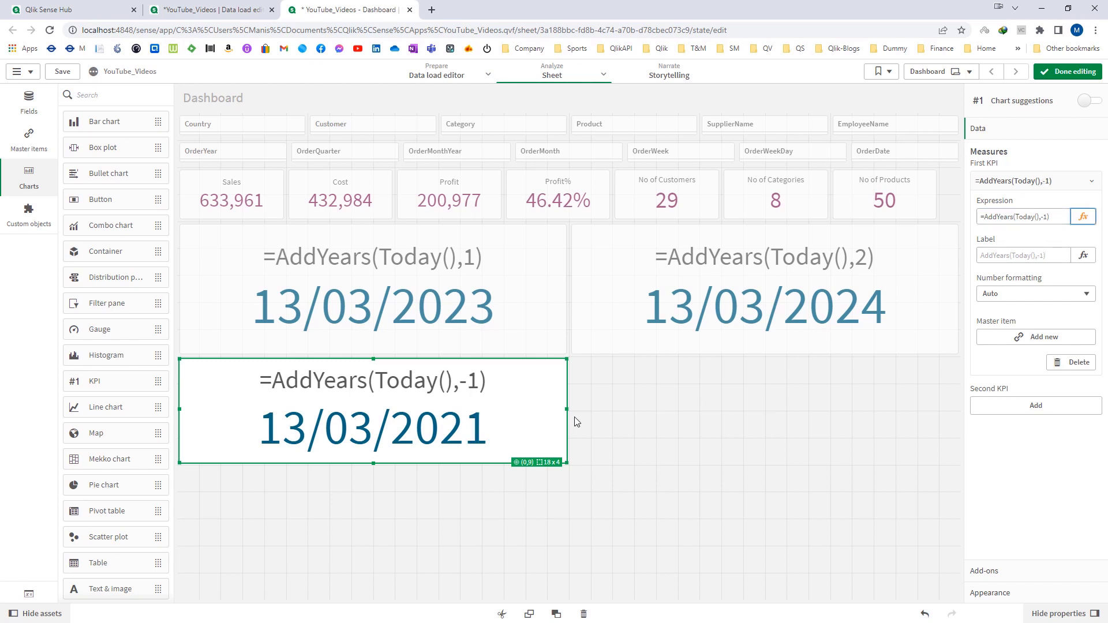
Step: Duplicate the minus-one-year KPI beside it, shrink the copy to 18 x 4 cells and set its expression to =AddYears(Today(),-2)
{"action": "right_click", "coordinate": [434, 433]}
{"action": "left_click", "coordinate": [495, 444]}
{"action": "right_click", "coordinate": [600, 420]}
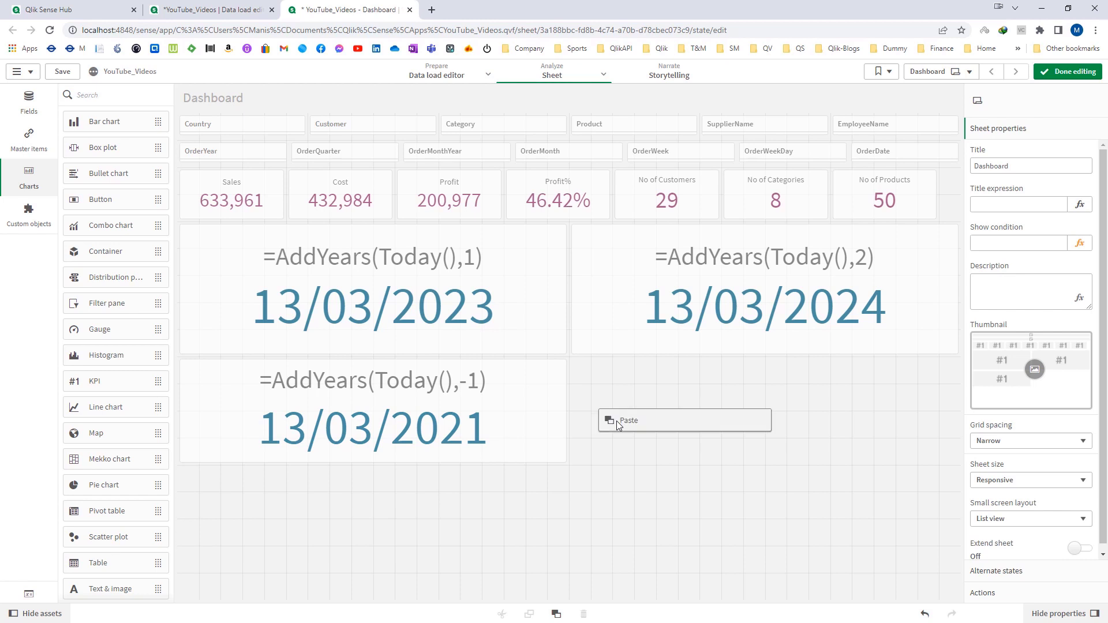
{"action": "left_click", "coordinate": [621, 421]}
{"action": "left_click_drag", "start_coordinate": [766, 599], "coordinate": [751, 462]}
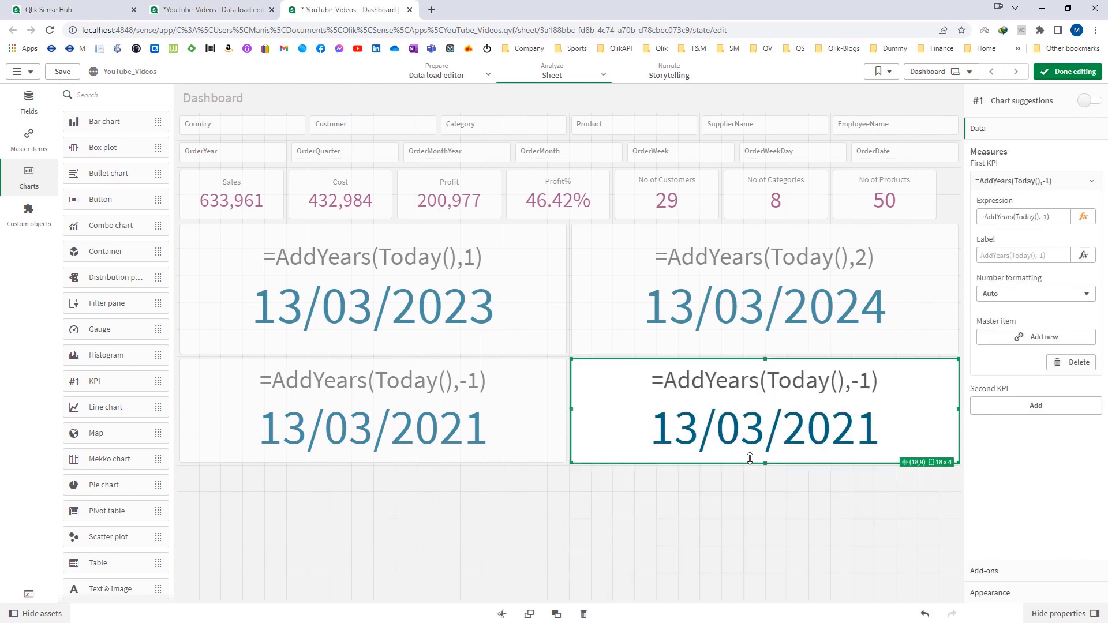
{"action": "left_click", "coordinate": [1042, 218]}
{"action": "key", "text": "Return"}
{"action": "left_click", "coordinate": [422, 333]}
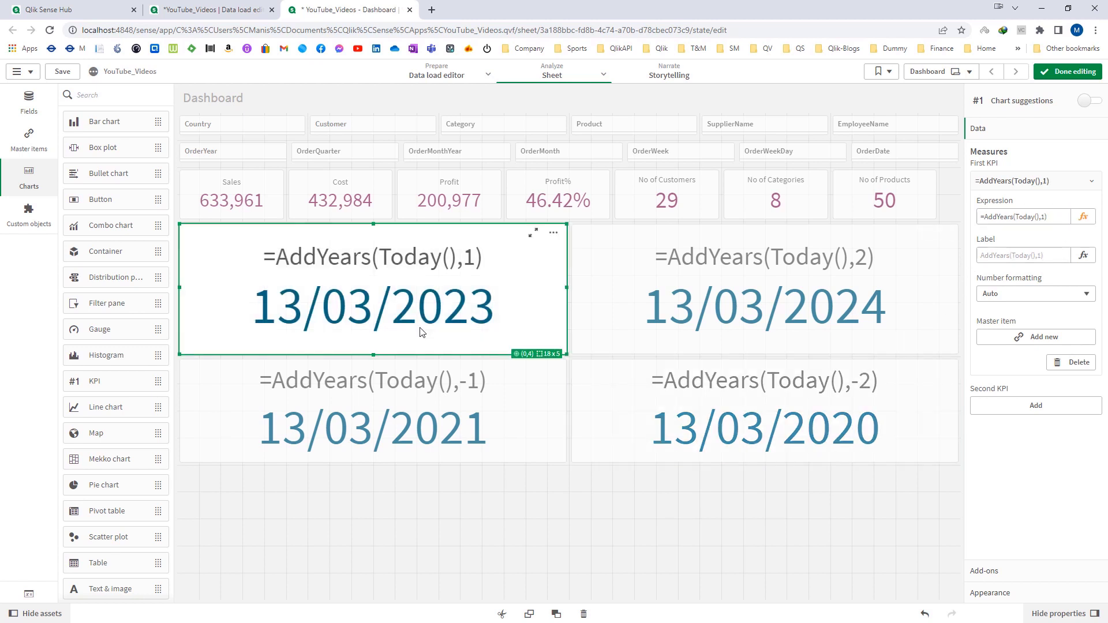
{"action": "left_click", "coordinate": [421, 410]}
Step: Add a KPI below the =AddYears(Today(),-1) KPI with the measure expression '29/02/2020'
{"action": "left_click_drag", "start_coordinate": [104, 381], "coordinate": [374, 551]}
{"action": "left_click", "coordinate": [374, 547]}
{"action": "left_click", "coordinate": [567, 461]}
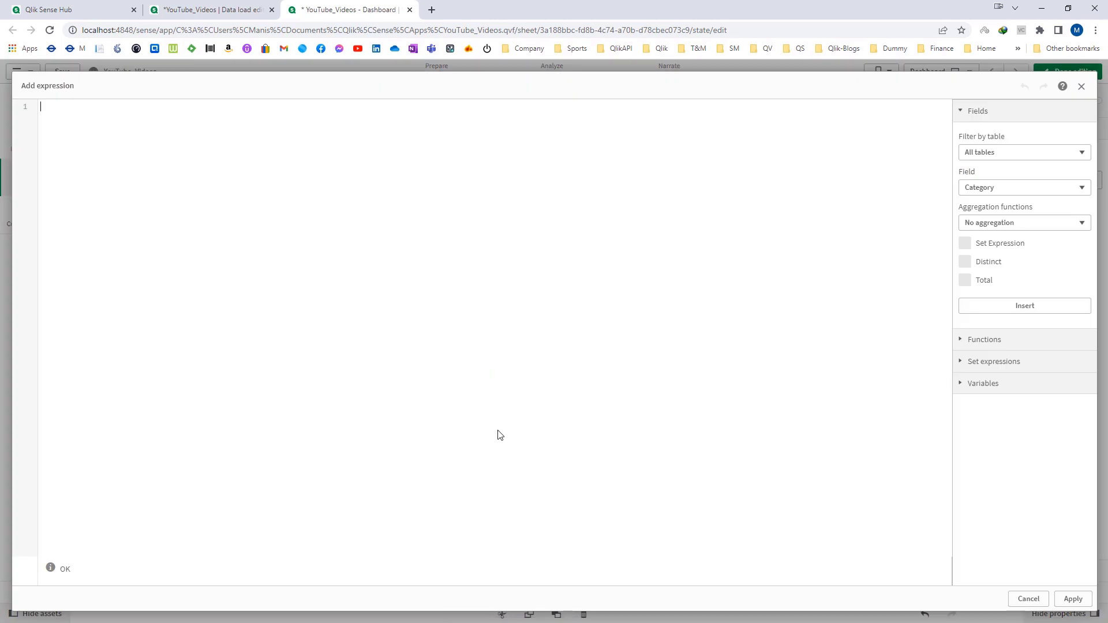
{"action": "type", "text": "'29/02/"}
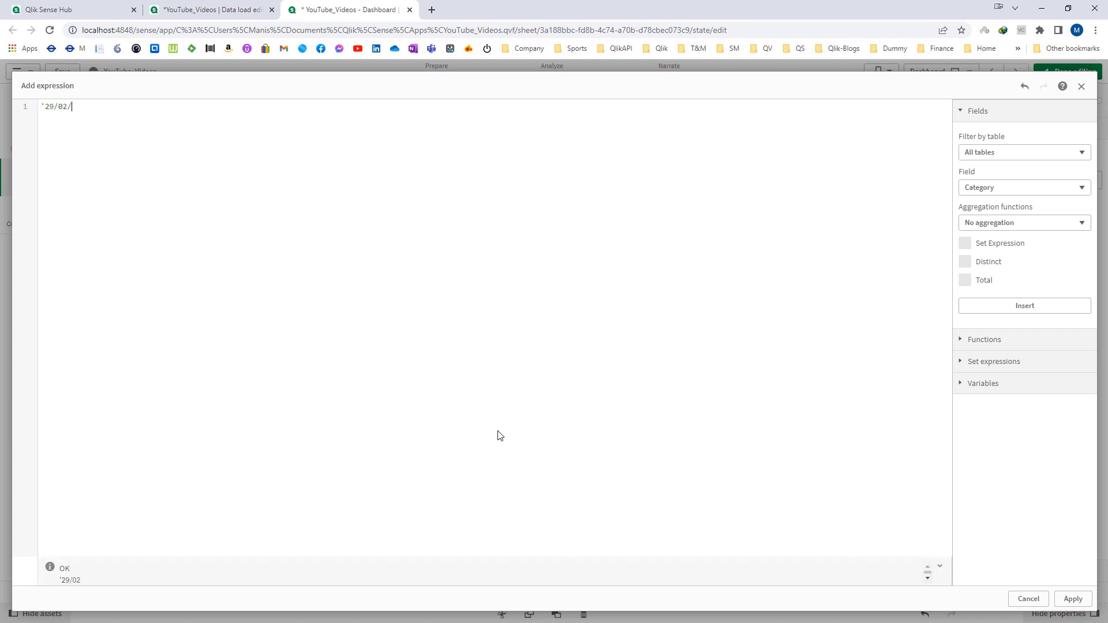
{"action": "type", "text": "2020'"}
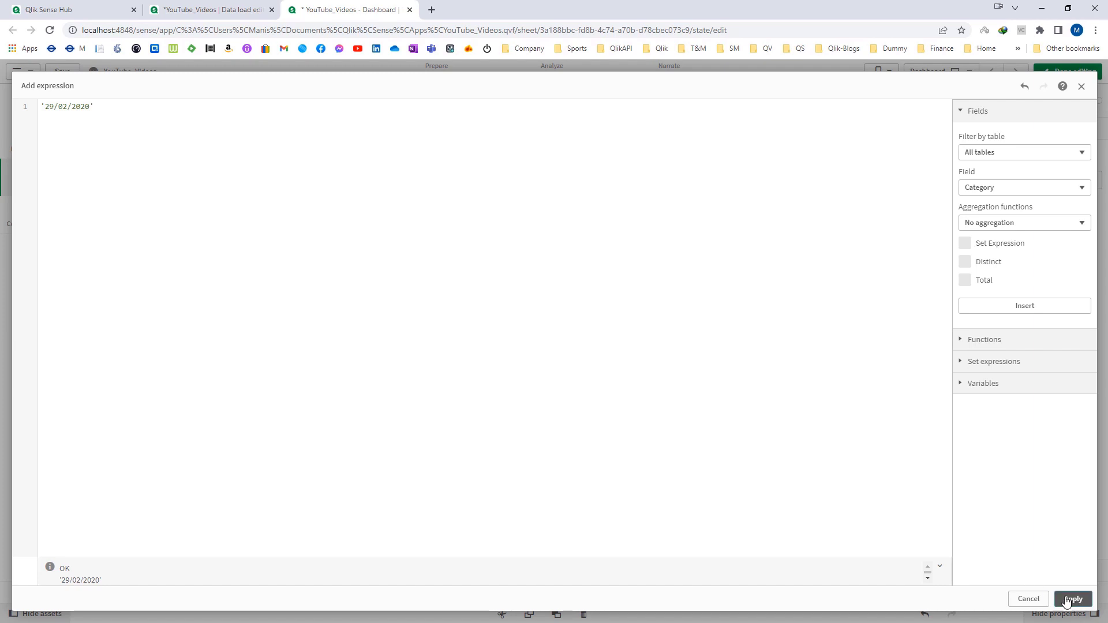
{"action": "left_click", "coordinate": [1073, 599]}
Step: Set the number formatting of the '29/02/2020' measure to Date
{"action": "left_click", "coordinate": [1011, 181]}
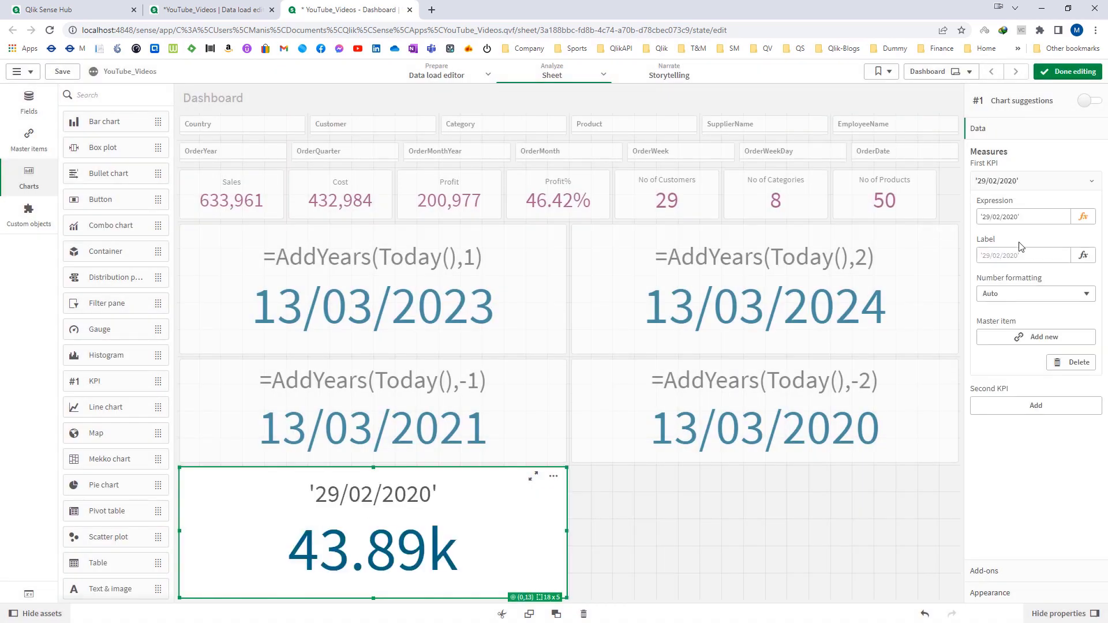
{"action": "left_click", "coordinate": [1000, 299]}
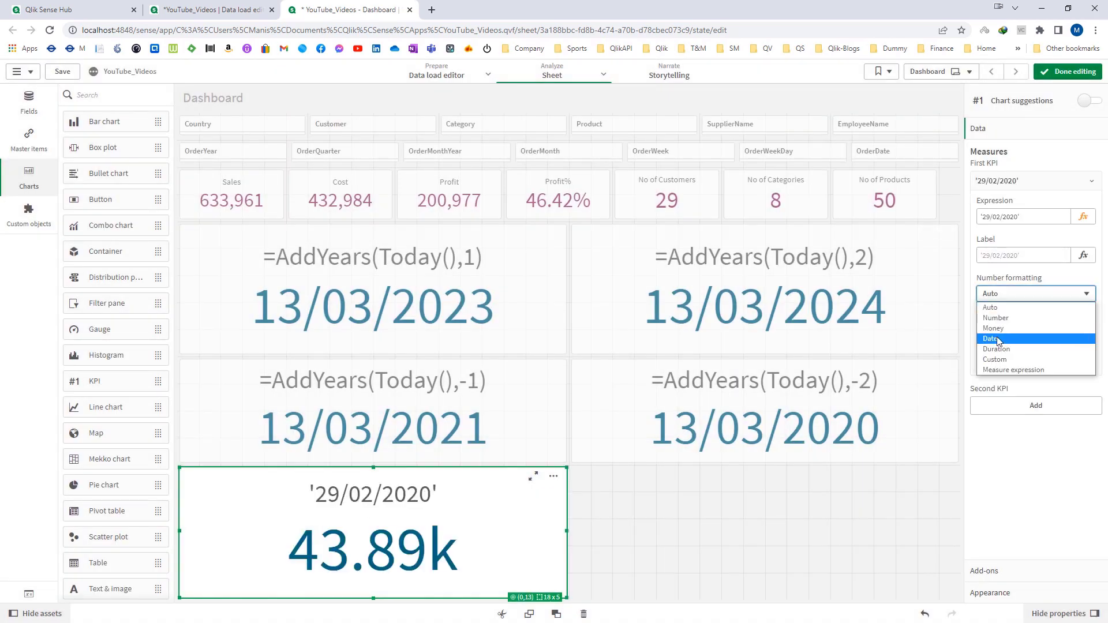
{"action": "left_click", "coordinate": [999, 340]}
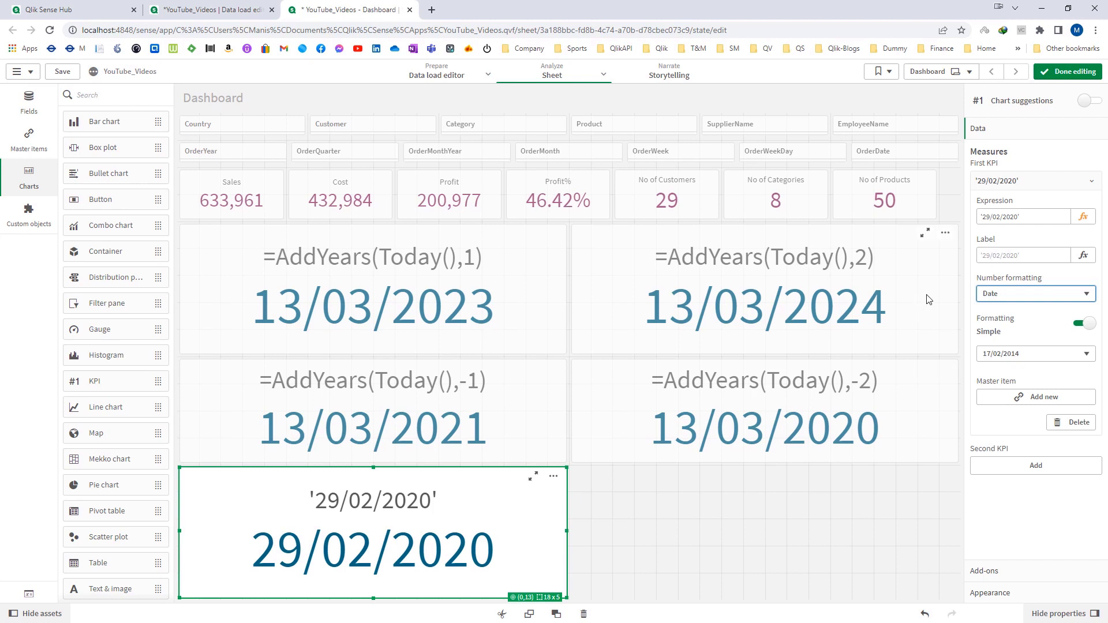
Step: Change the leap-day KPI's expression to AddYears('29/02/2020',1)
{"action": "left_click", "coordinate": [1083, 216]}
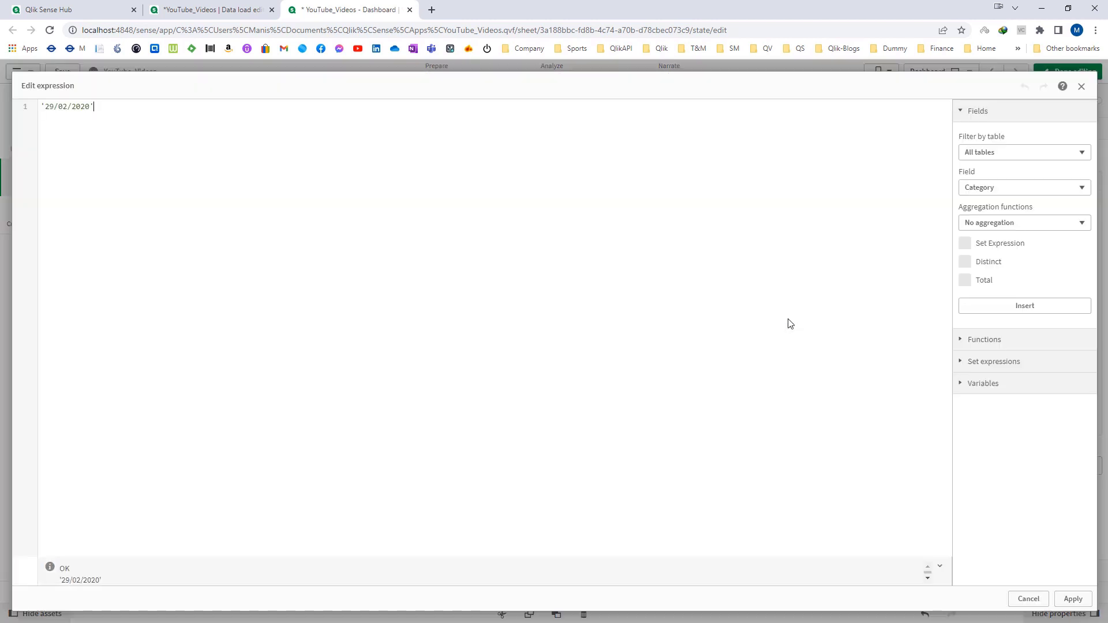
{"action": "type", "text": "AddYear"}
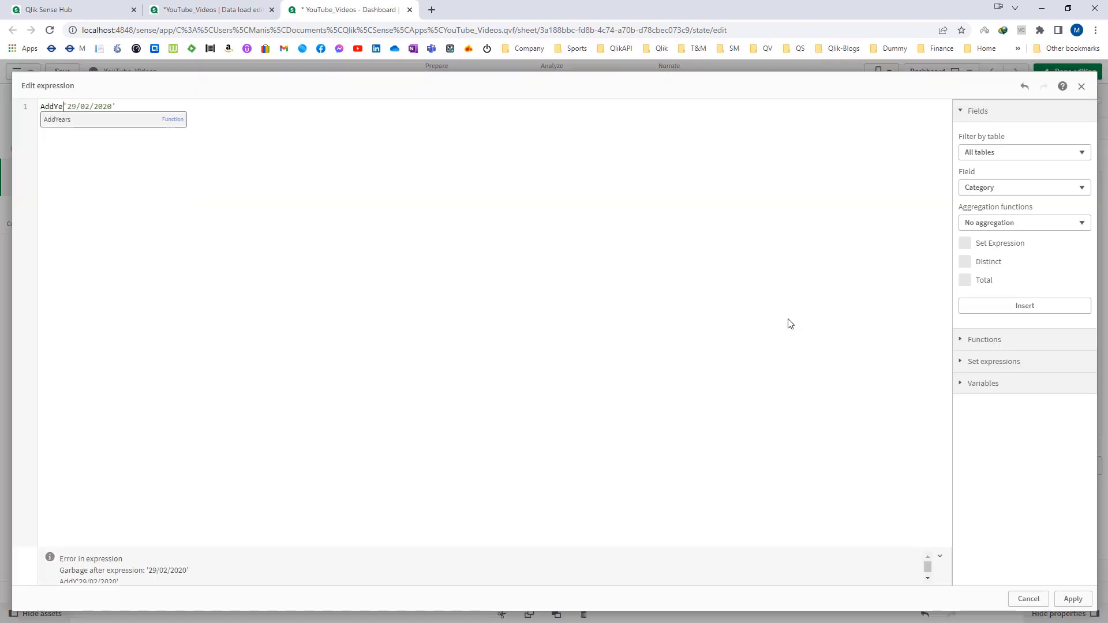
{"action": "type", "text": "s("}
{"action": "key", "text": "End"}
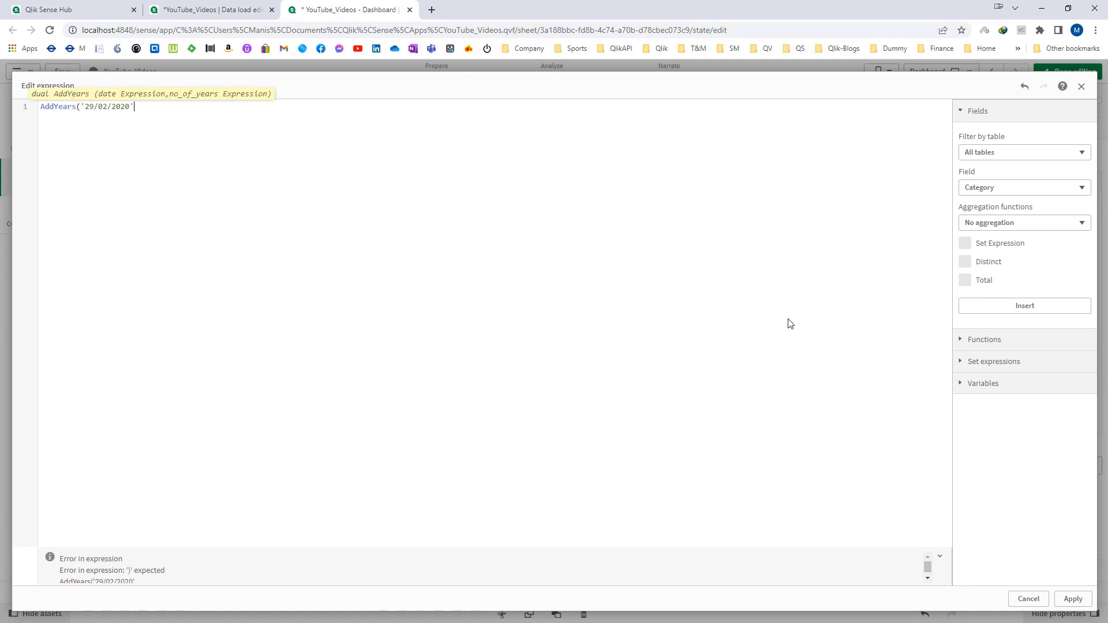
{"action": "type", "text": ",1)"}
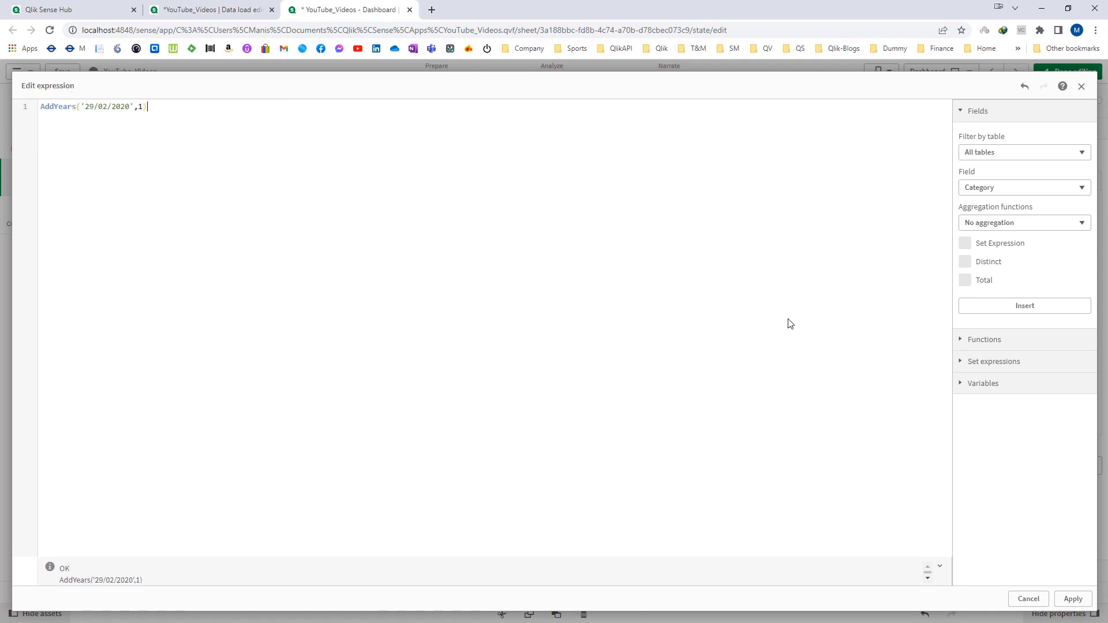
{"action": "left_click", "coordinate": [1068, 599]}
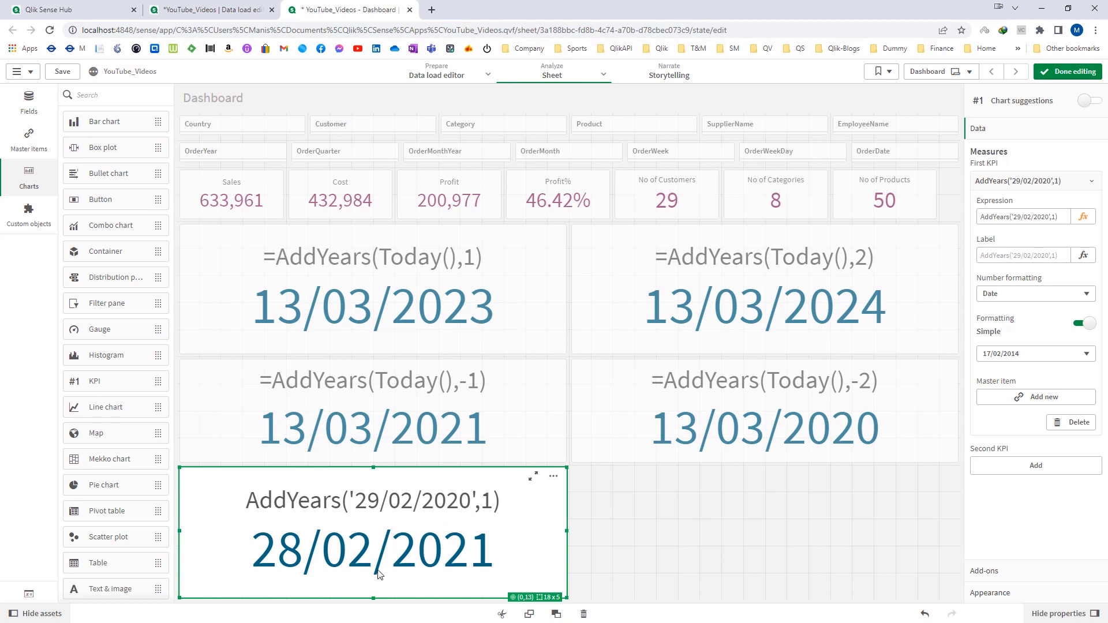
Step: Delete all five AddYears KPIs from the Dashboard sheet
{"action": "left_click", "coordinate": [378, 297]}
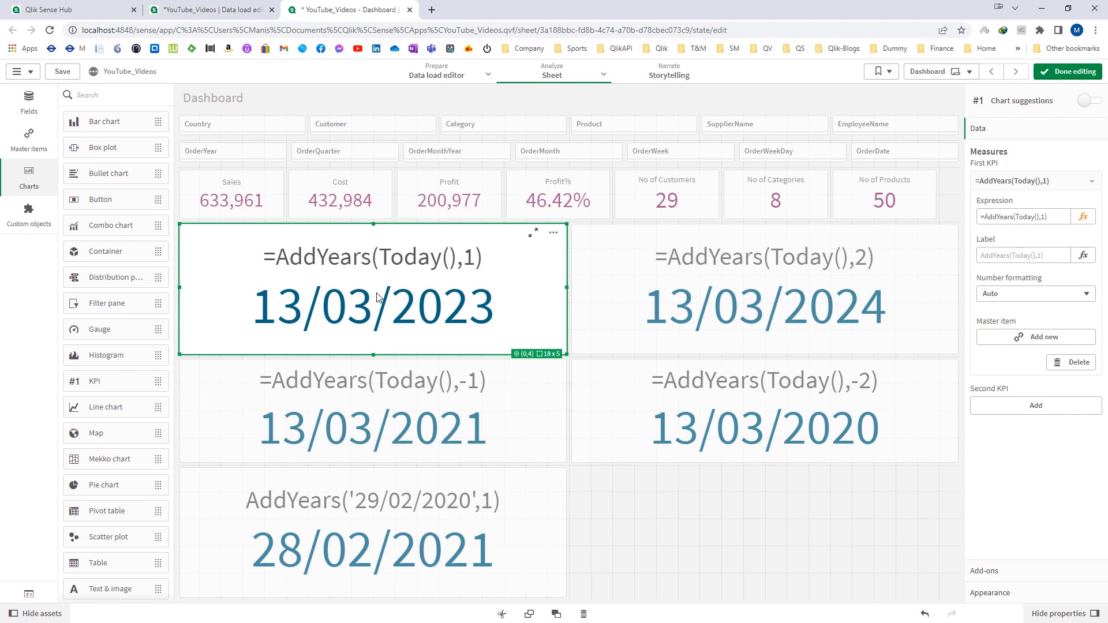
{"action": "key", "text": "Delete"}
{"action": "left_click", "coordinate": [411, 398]}
{"action": "key", "text": "Delete"}
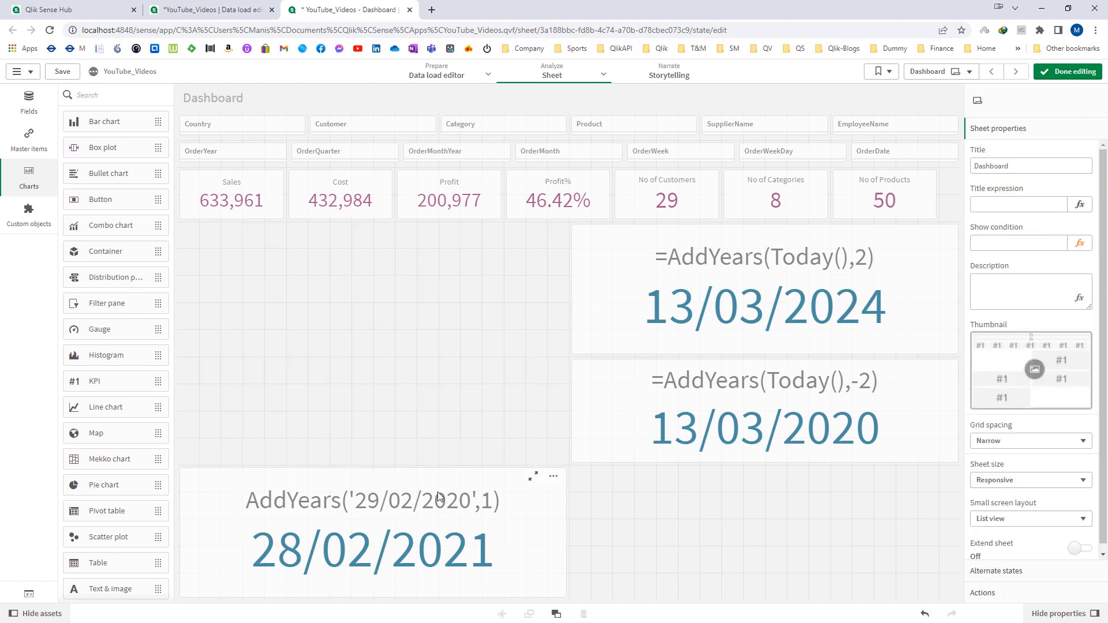
{"action": "left_click", "coordinate": [438, 492]}
{"action": "key", "text": "Delete"}
{"action": "left_click", "coordinate": [665, 398]}
{"action": "key", "text": "Delete"}
{"action": "left_click", "coordinate": [703, 321]}
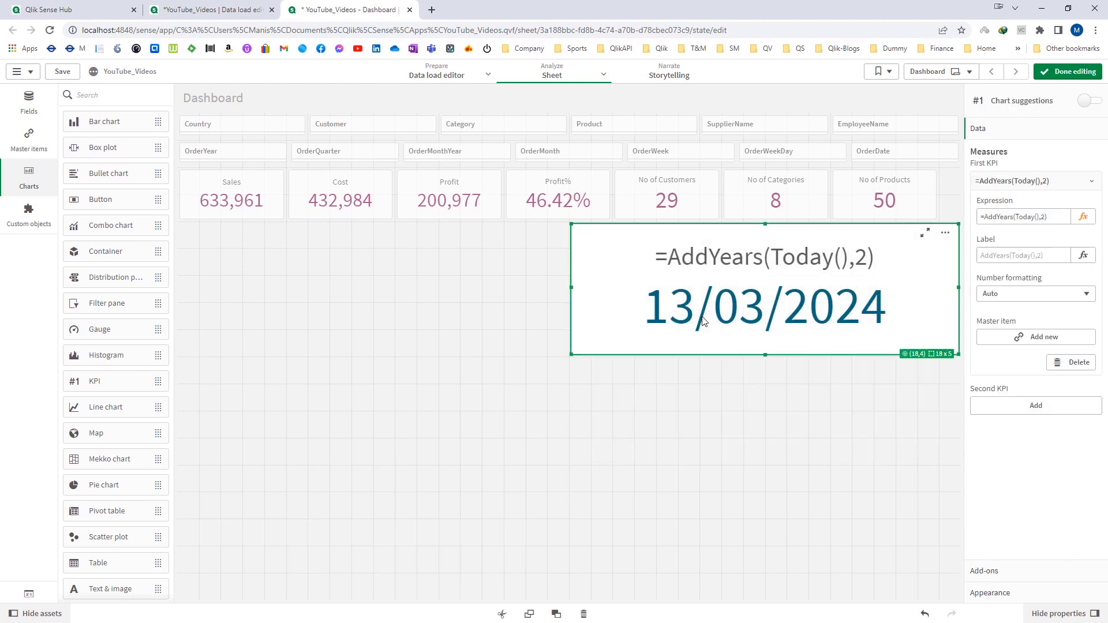
{"action": "key", "text": "Delete"}
Step: Add a table of about 19 × 14 grid cells below the Sales KPI, with OrderDate as its dimension column
{"action": "left_click_drag", "start_coordinate": [128, 564], "coordinate": [357, 311]}
{"action": "left_click_drag", "start_coordinate": [568, 356], "coordinate": [590, 599]}
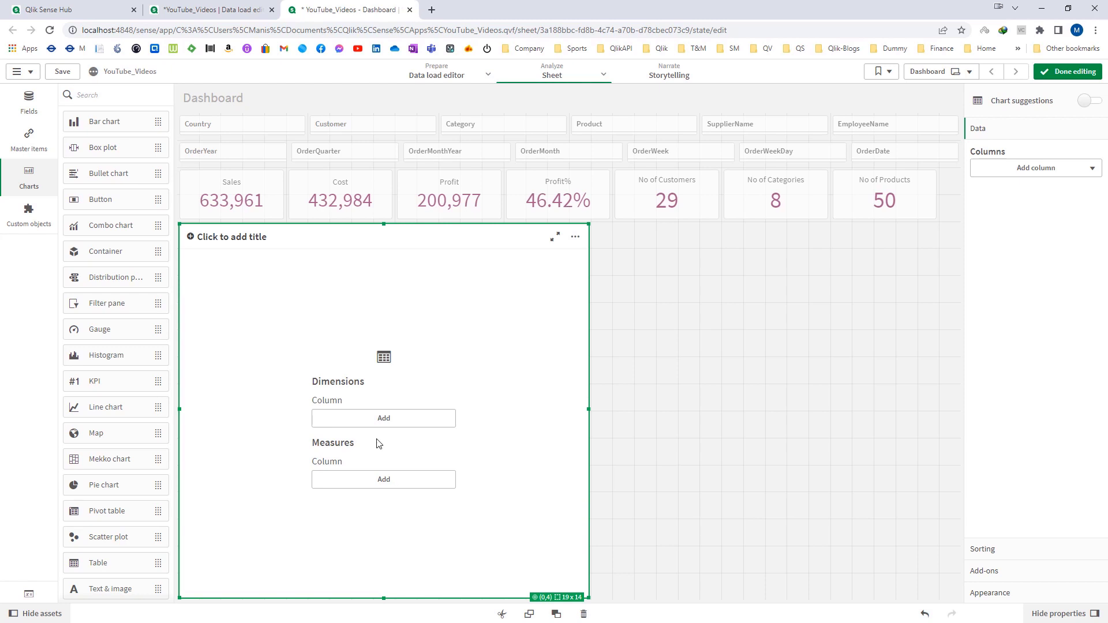
{"action": "left_click", "coordinate": [383, 420]}
{"action": "type", "text": "Order"}
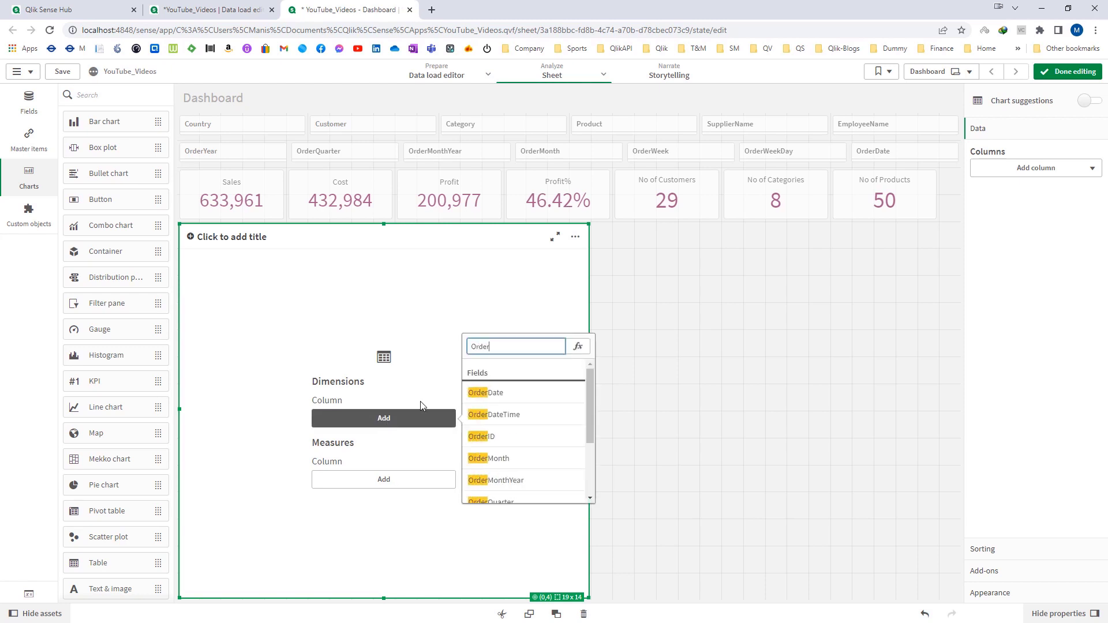
{"action": "left_click", "coordinate": [501, 393]}
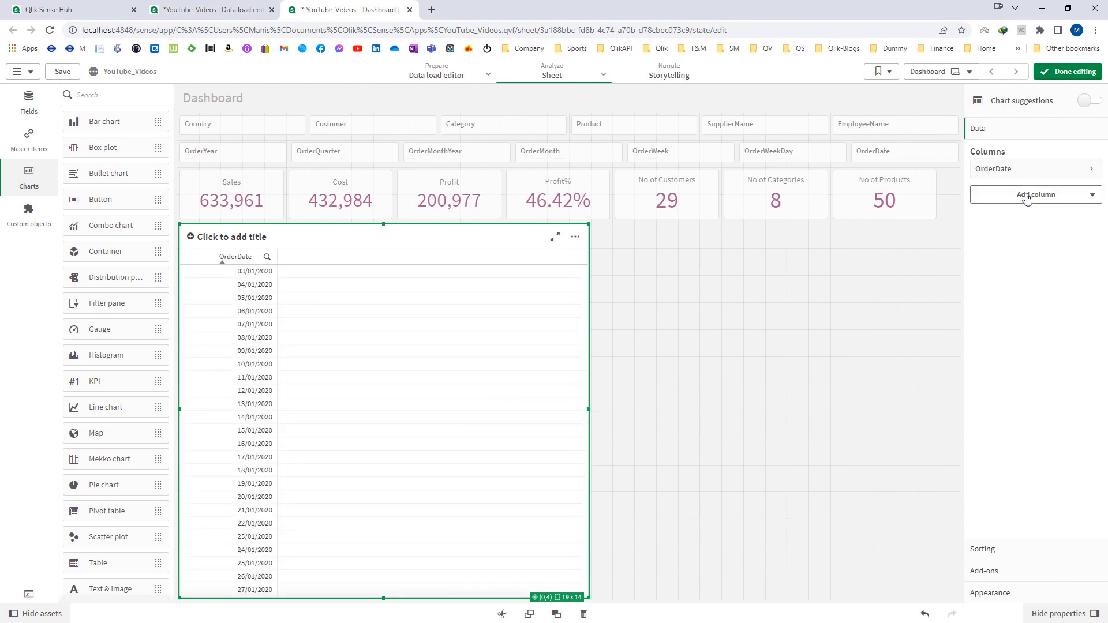
Step: Set both the header and content font size of the OrderDate table to 14
{"action": "left_click", "coordinate": [992, 593]}
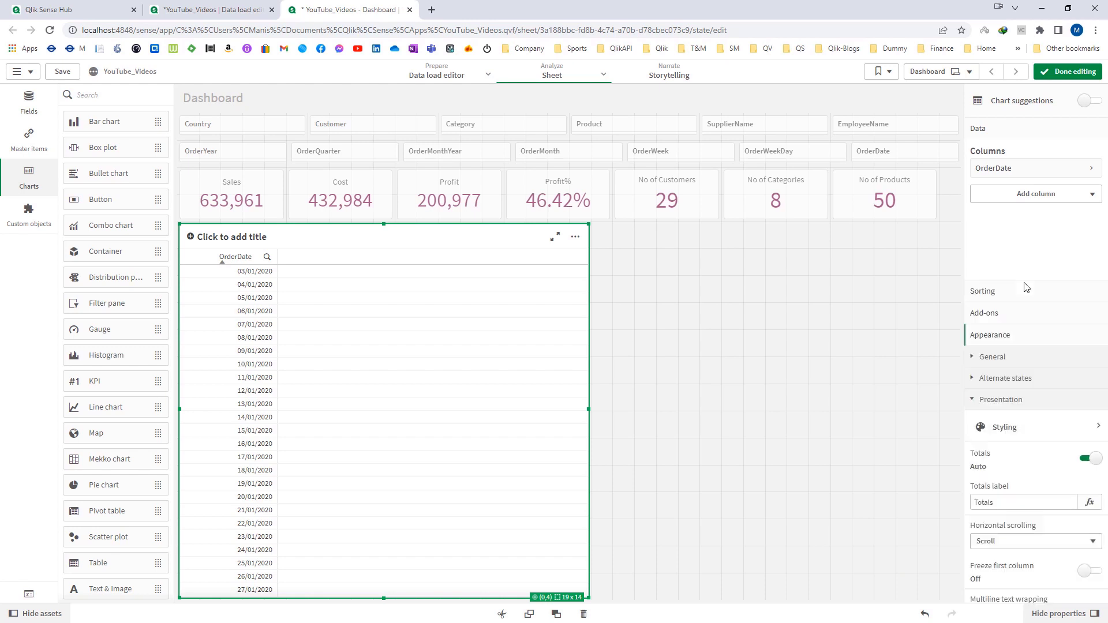
{"action": "left_click", "coordinate": [1013, 284]}
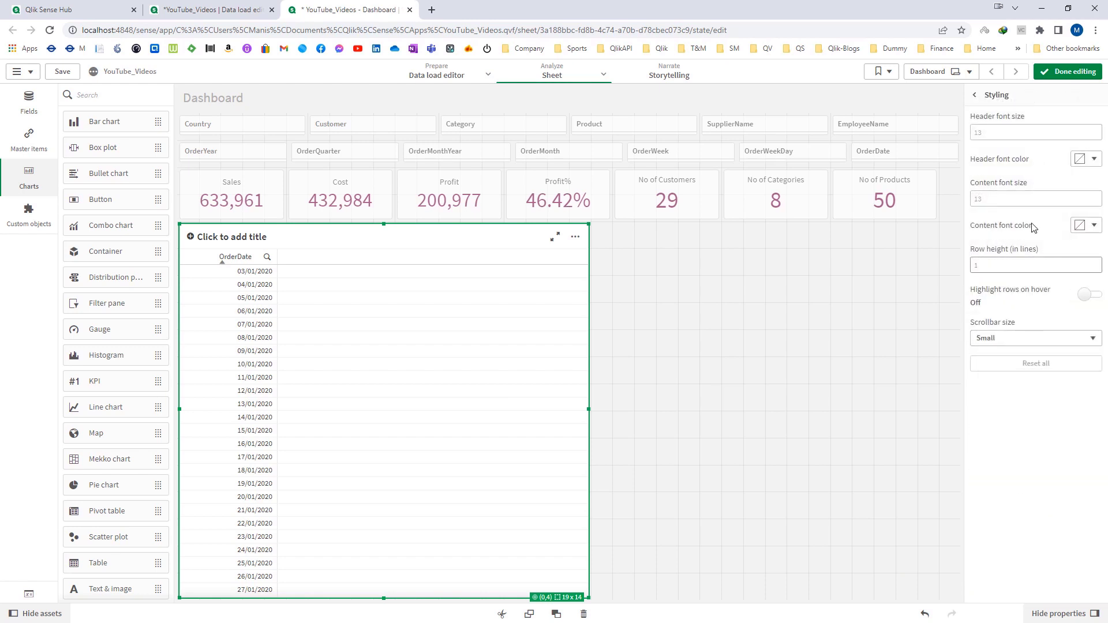
{"action": "left_click", "coordinate": [993, 134]}
{"action": "type", "text": "14"}
{"action": "key", "text": "Tab"}
{"action": "key", "text": "Tab"}
{"action": "type", "text": "14"}
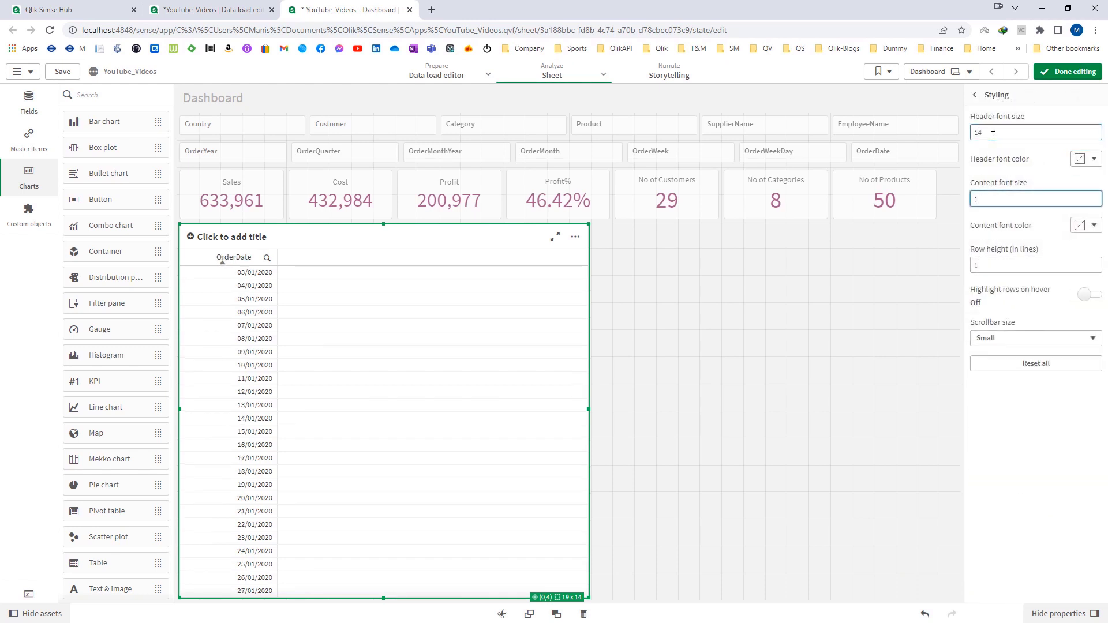
{"action": "key", "text": "Tab"}
{"action": "left_click", "coordinate": [991, 97]}
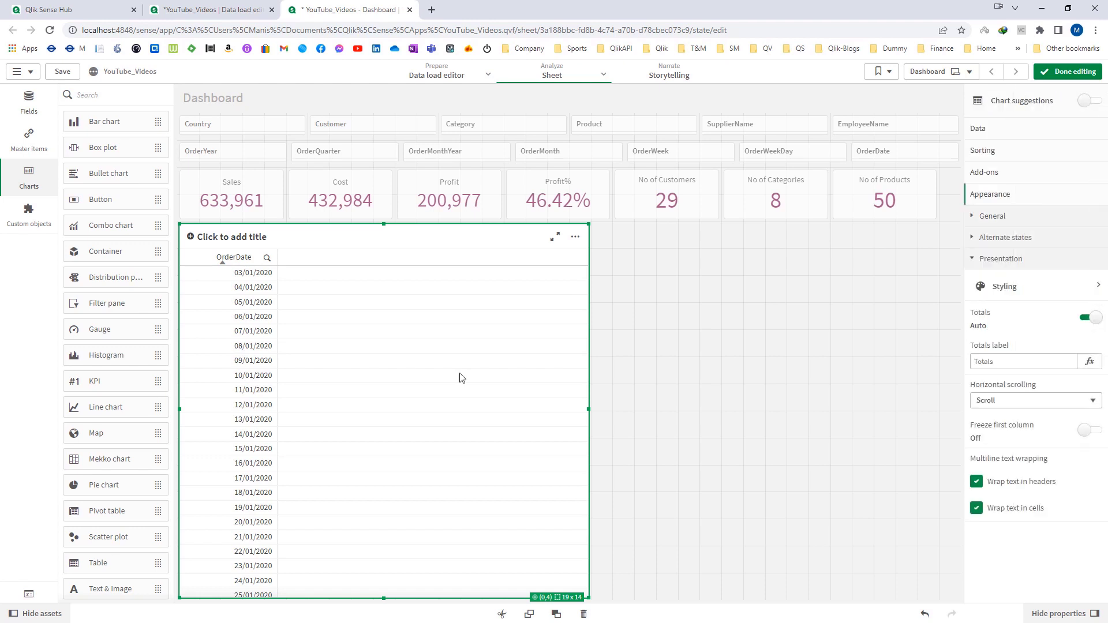
Step: Add a dimension column to the table with the expression AddYears(OrderDate,-2)
{"action": "left_click", "coordinate": [982, 128]}
{"action": "left_click", "coordinate": [1022, 194]}
{"action": "left_click", "coordinate": [1018, 222]}
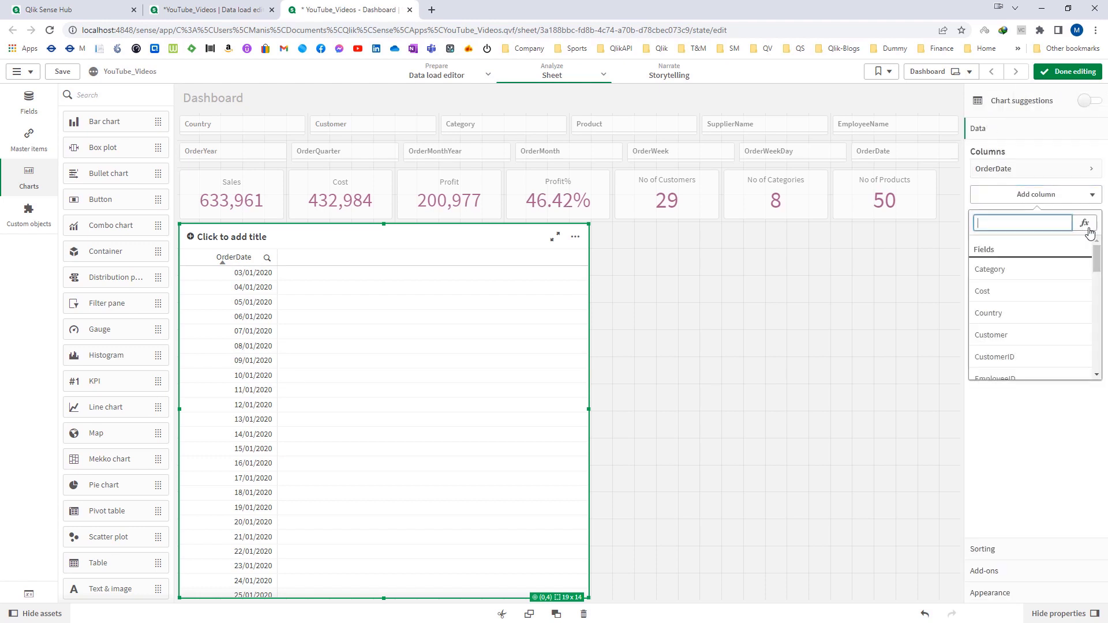
{"action": "left_click", "coordinate": [1083, 223]}
{"action": "type", "text": "Add"}
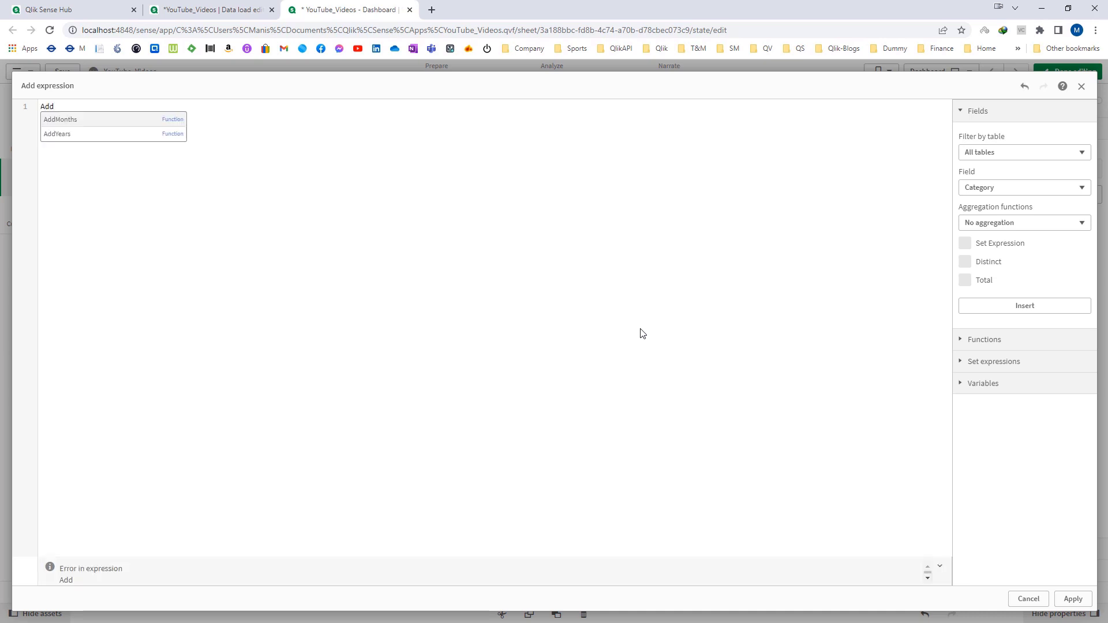
{"action": "type", "text": "Years("}
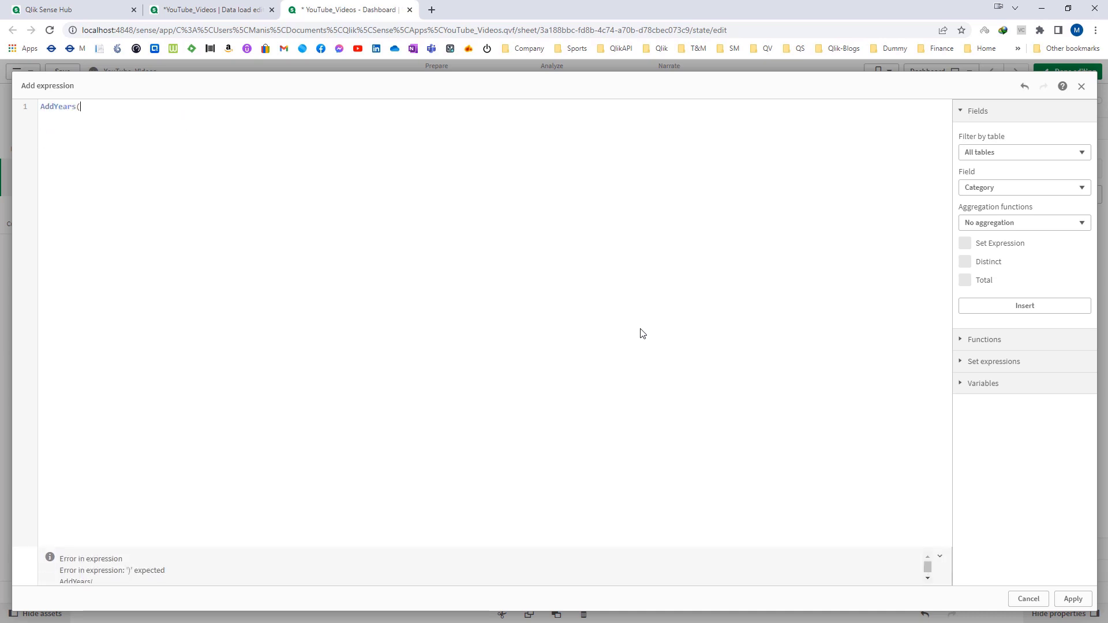
{"action": "type", "text": "OrderDate,-"}
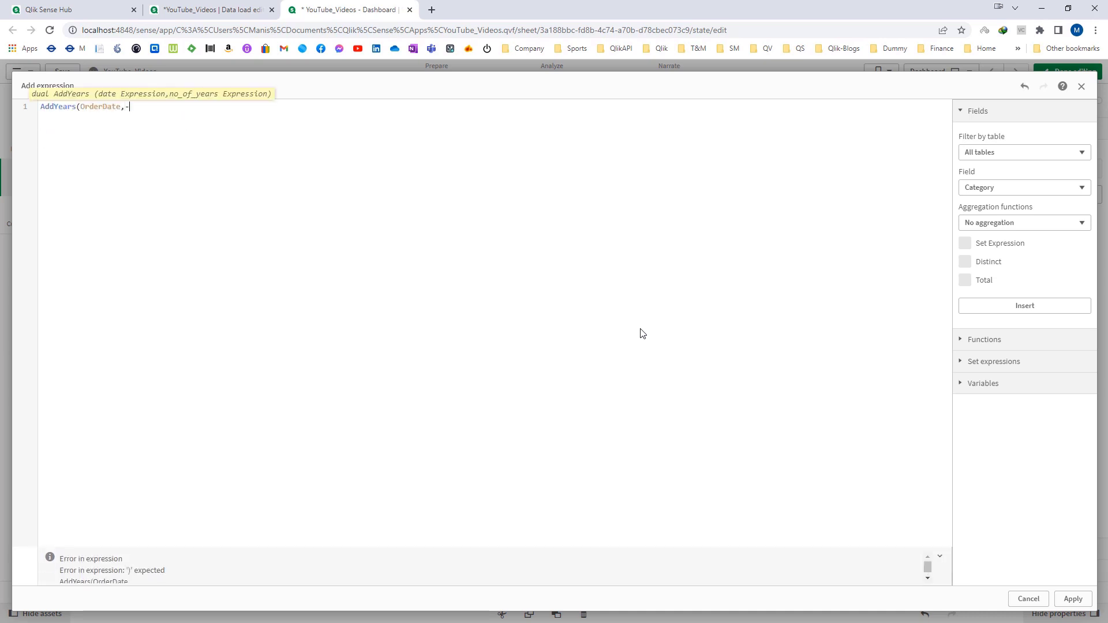
{"action": "type", "text": "2)"}
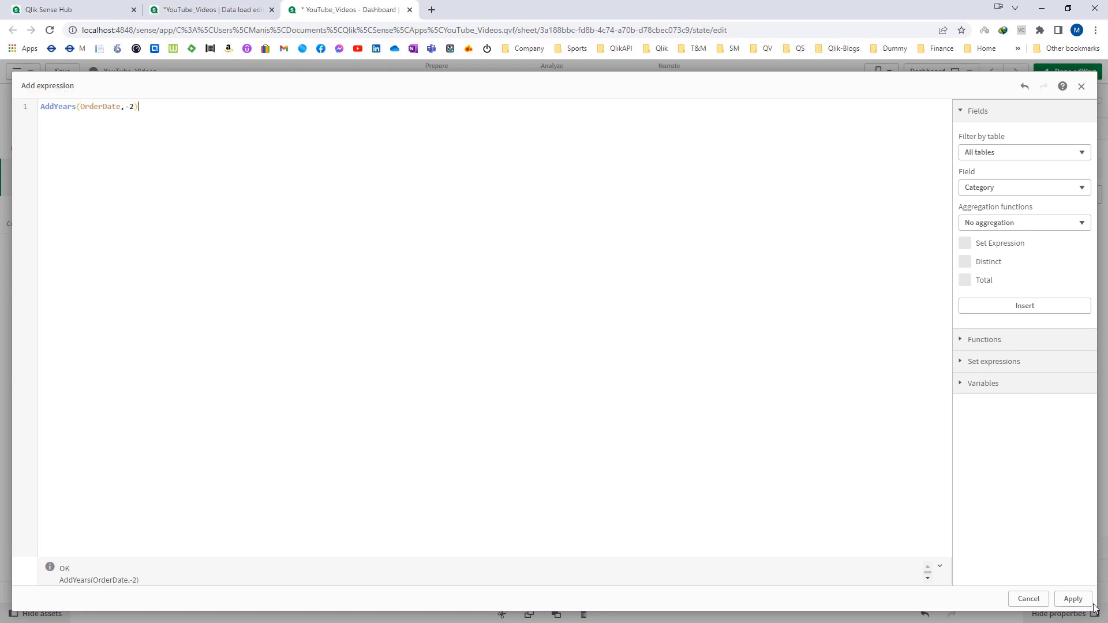
{"action": "left_click", "coordinate": [1074, 598]}
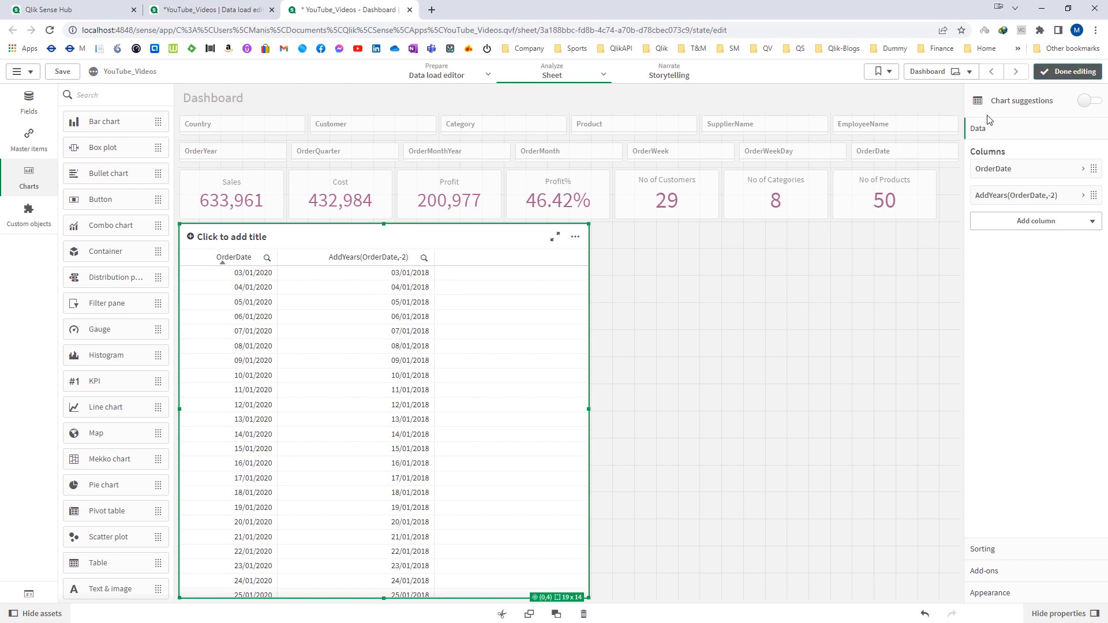
Step: Finish editing, filter the table to order dates from 27/02/2020 to 01/03/2020 to compare the leap-day row, and clear the selection
{"action": "left_click", "coordinate": [1068, 71]}
{"action": "scroll", "coordinate": [195, 418], "scroll_direction": "down", "scroll_amount": 15}
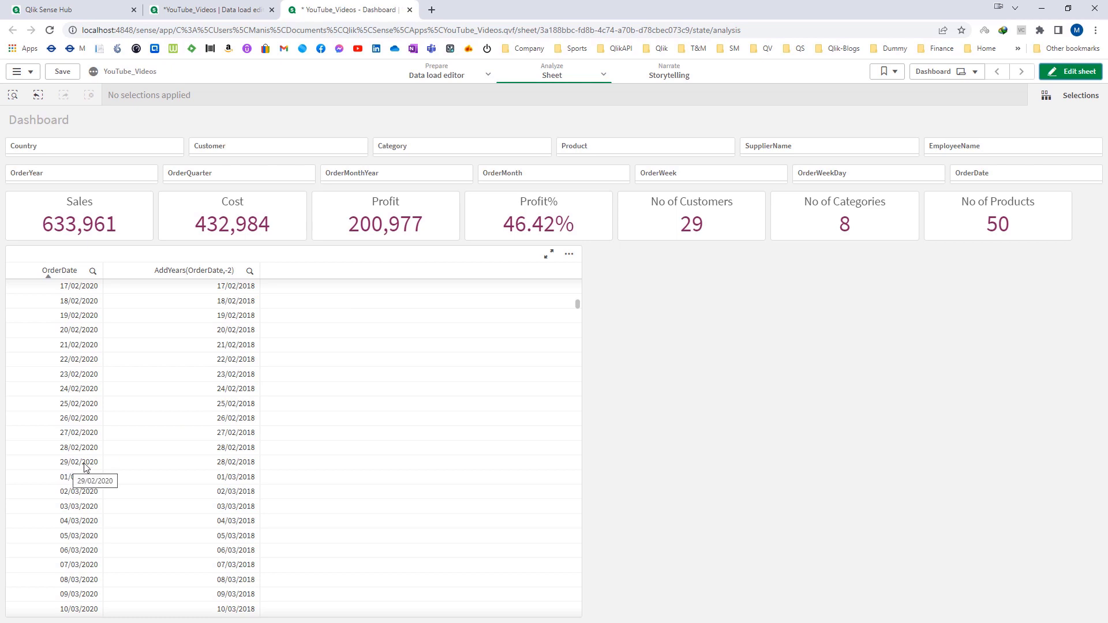
{"action": "left_click_drag", "start_coordinate": [79, 438], "coordinate": [81, 479]}
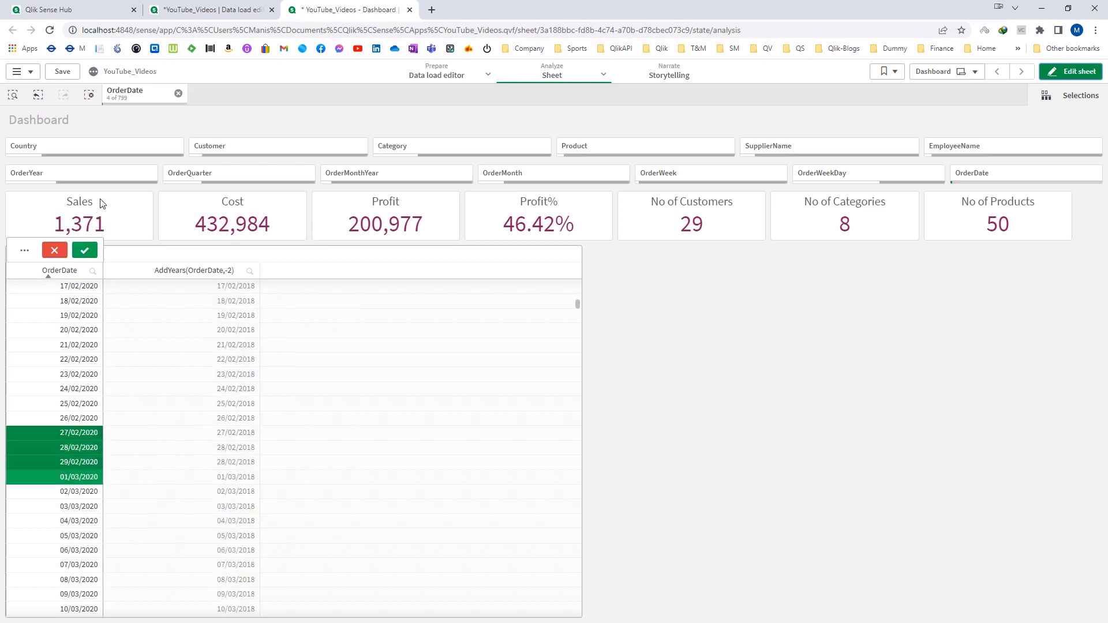
{"action": "left_click", "coordinate": [87, 251]}
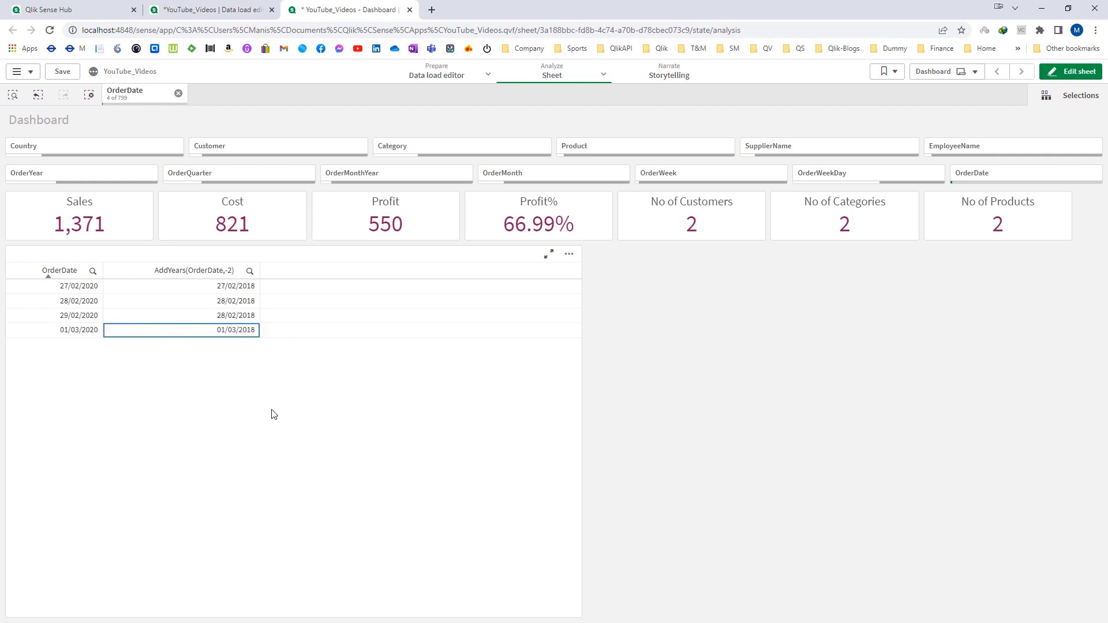
{"action": "left_click", "coordinate": [90, 95]}
Step: Duplicate the AddYears(OrderDate,-2) column in the table and change the copy's expression to AddYears(OrderDate,-1)
{"action": "double_click", "coordinate": [437, 423]}
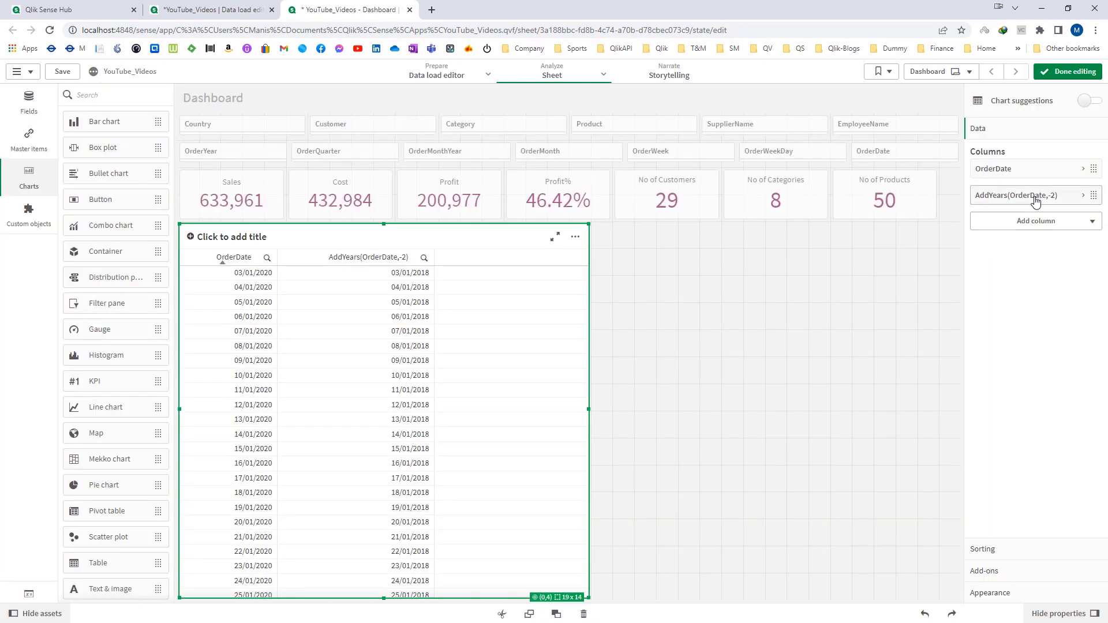
{"action": "right_click", "coordinate": [1019, 205]}
{"action": "left_click", "coordinate": [981, 162]}
{"action": "left_click", "coordinate": [1016, 222]}
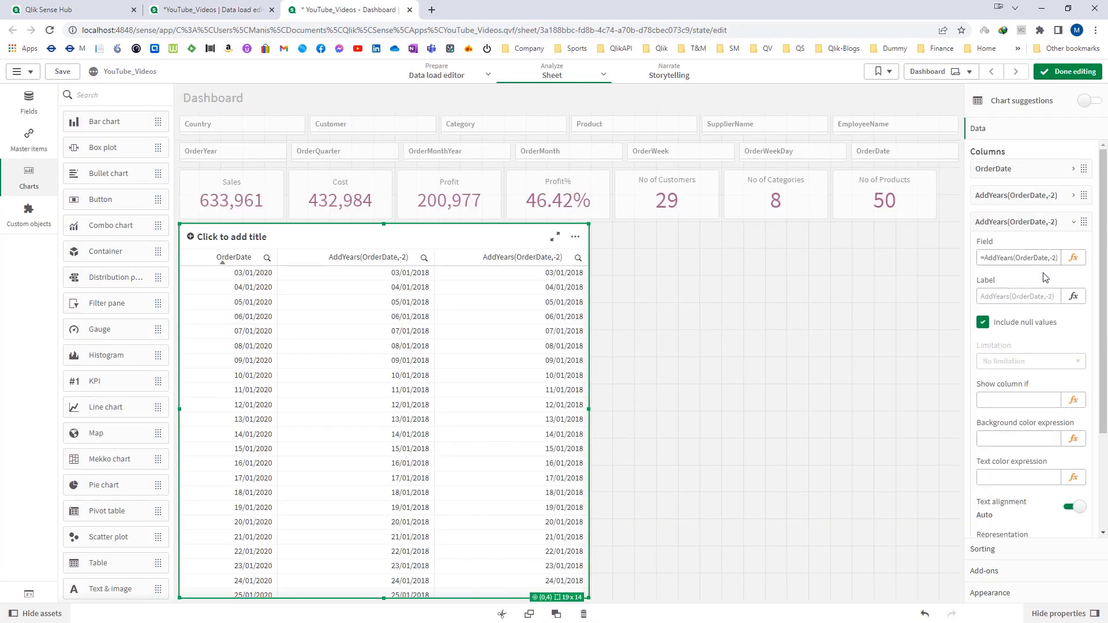
{"action": "left_click", "coordinate": [1054, 258]}
{"action": "key", "text": "BackSpace"}
{"action": "type", "text": "1"}
{"action": "key", "text": "Tab"}
{"action": "left_click", "coordinate": [1016, 222]}
Step: Duplicate the AddYears(OrderDate,-1) column twice
{"action": "right_click", "coordinate": [1016, 222]}
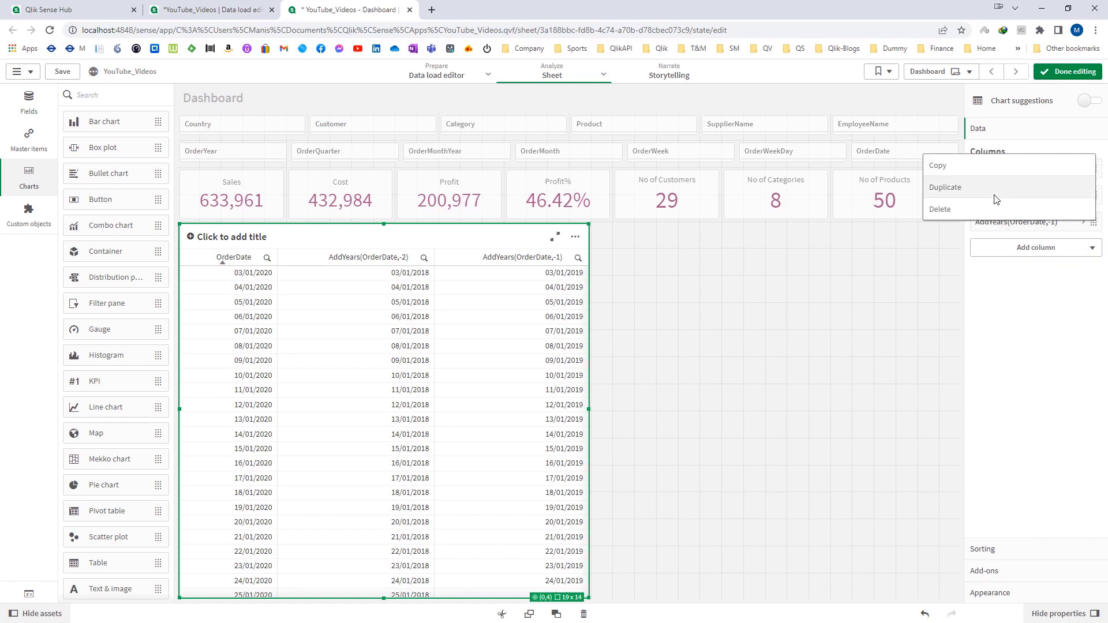
{"action": "left_click", "coordinate": [984, 191]}
{"action": "right_click", "coordinate": [1013, 248]}
{"action": "left_click", "coordinate": [984, 215]}
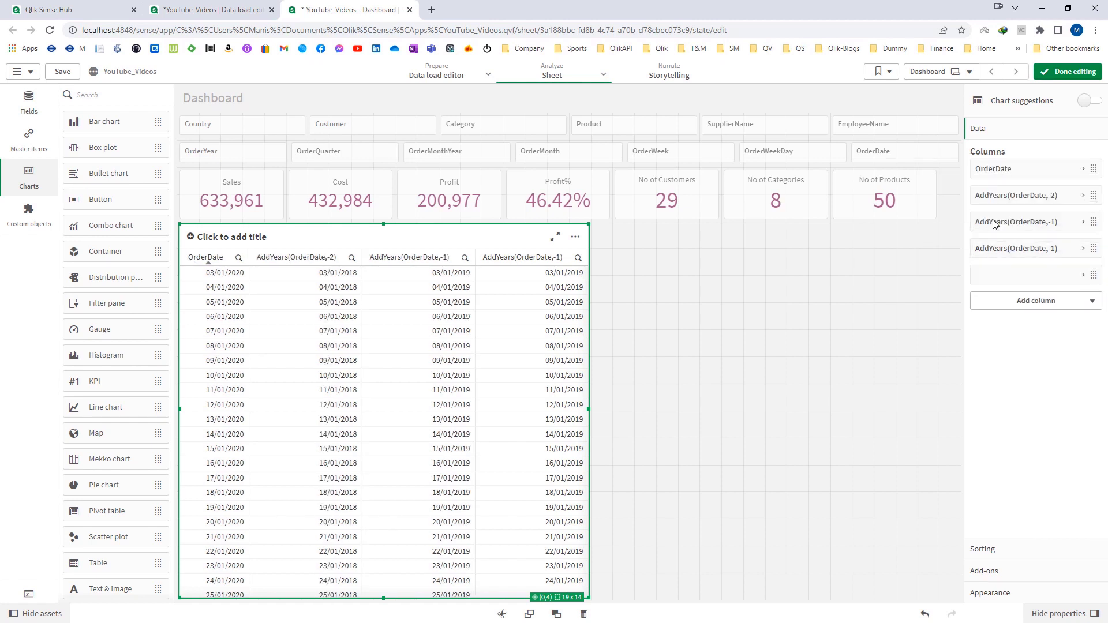
Step: Change the two duplicated columns' expressions to AddYears(OrderDate,1) and AddYears(OrderDate,2), and finish editing the sheet
{"action": "left_click", "coordinate": [1018, 248]}
{"action": "double_click", "coordinate": [1053, 285]}
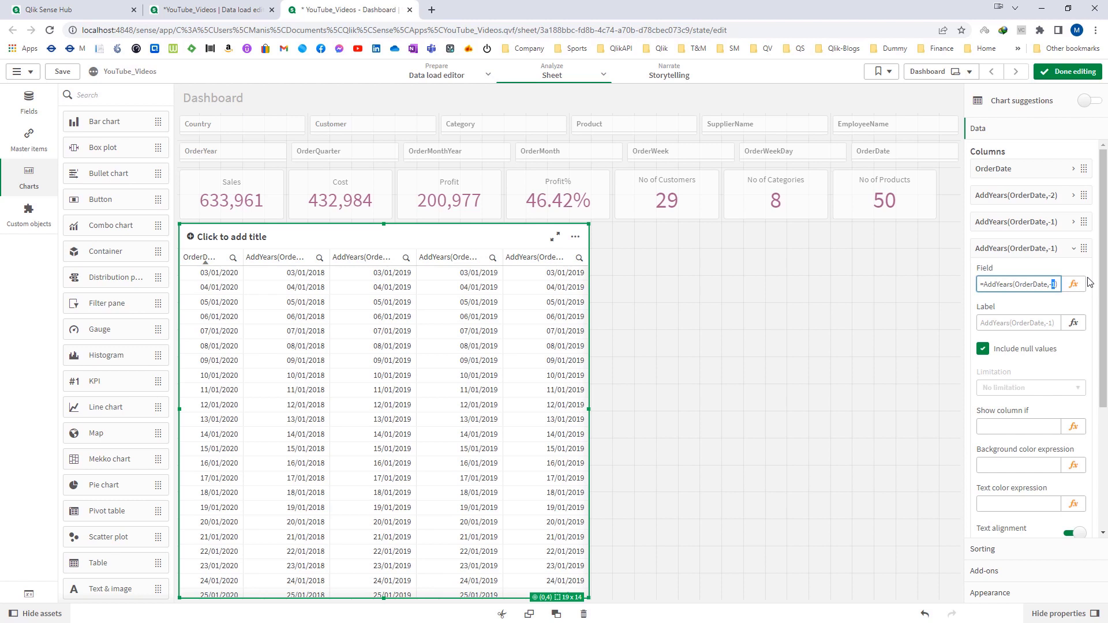
{"action": "key", "text": "BackSpace"}
{"action": "left_click", "coordinate": [1047, 248]}
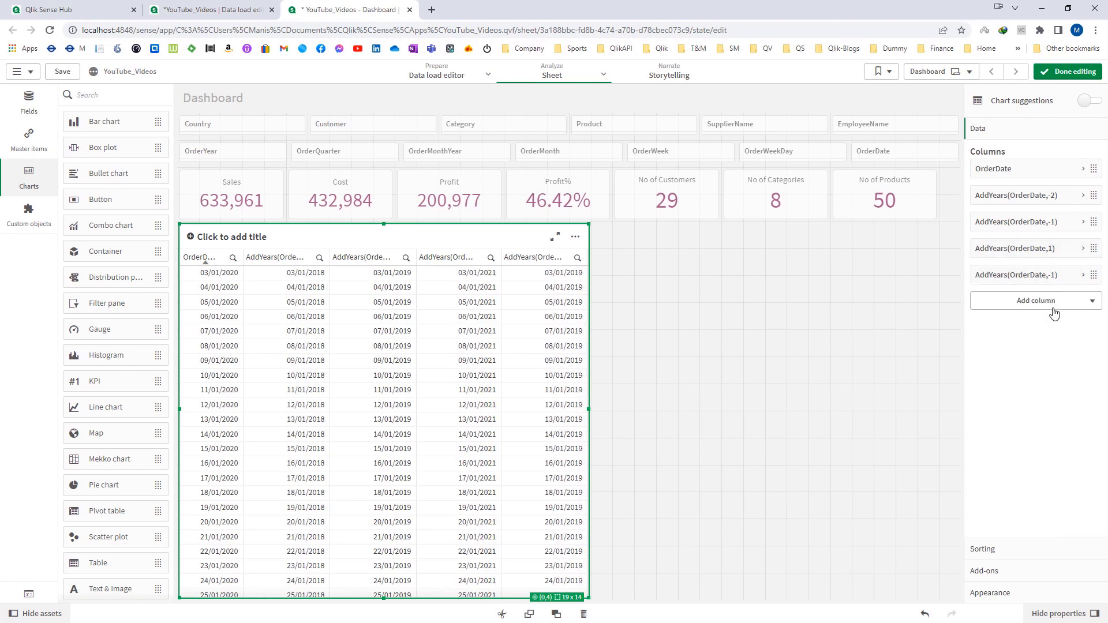
{"action": "left_click", "coordinate": [1048, 276]}
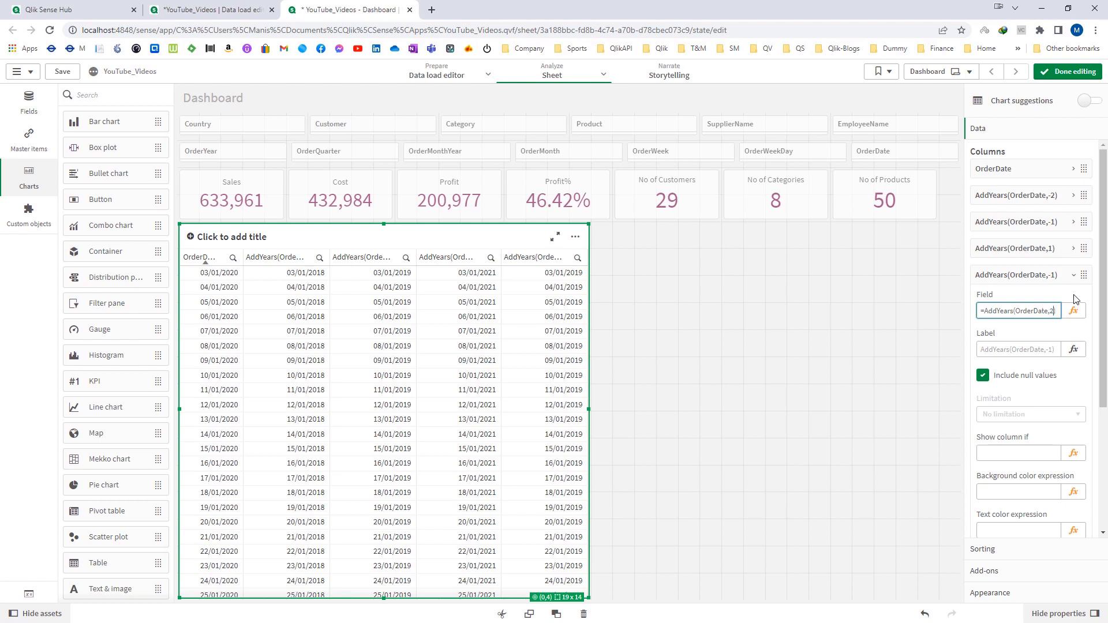
{"action": "key", "text": "Tab"}
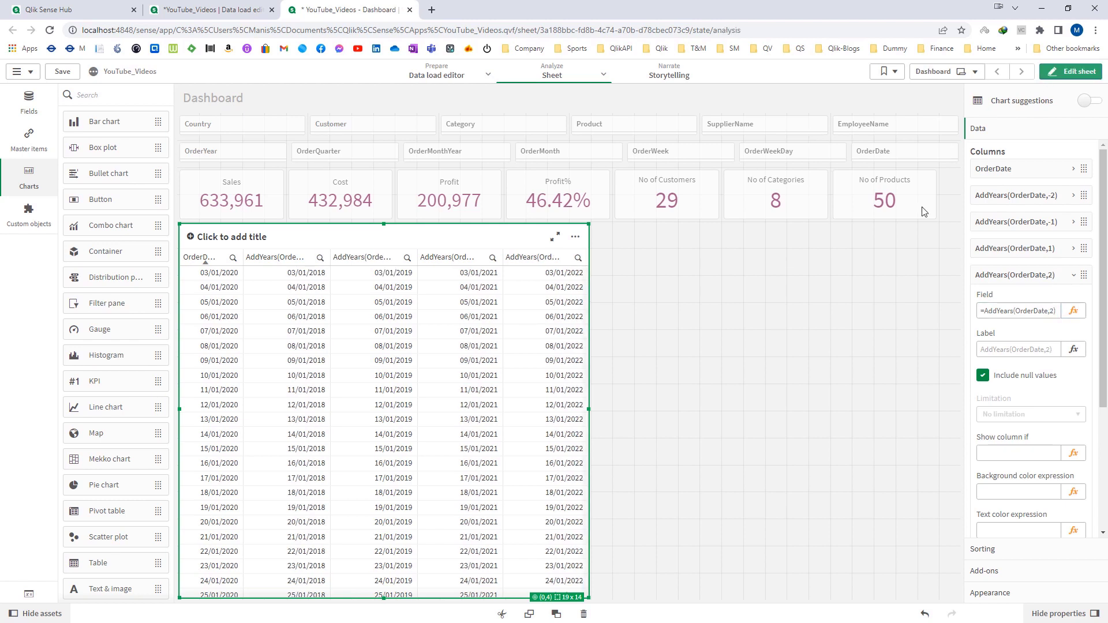
{"action": "left_click", "coordinate": [1065, 71]}
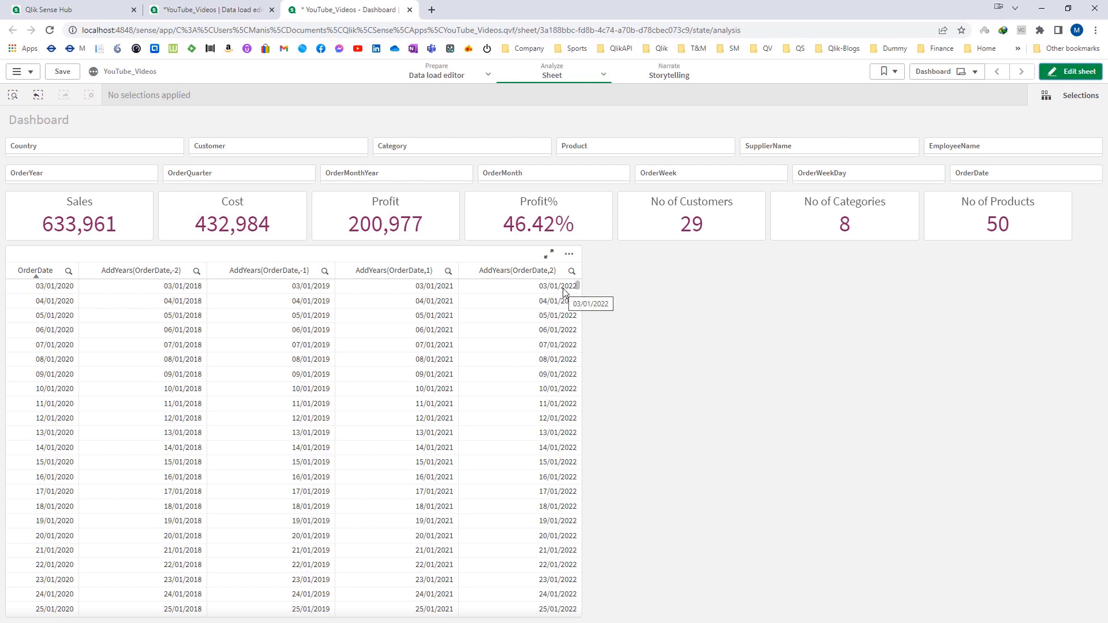
Step: Widen the AddYears table to 36 grid cells across the sheet and delete it from the Dashboard sheet
{"action": "key", "text": "ctrl+e"}
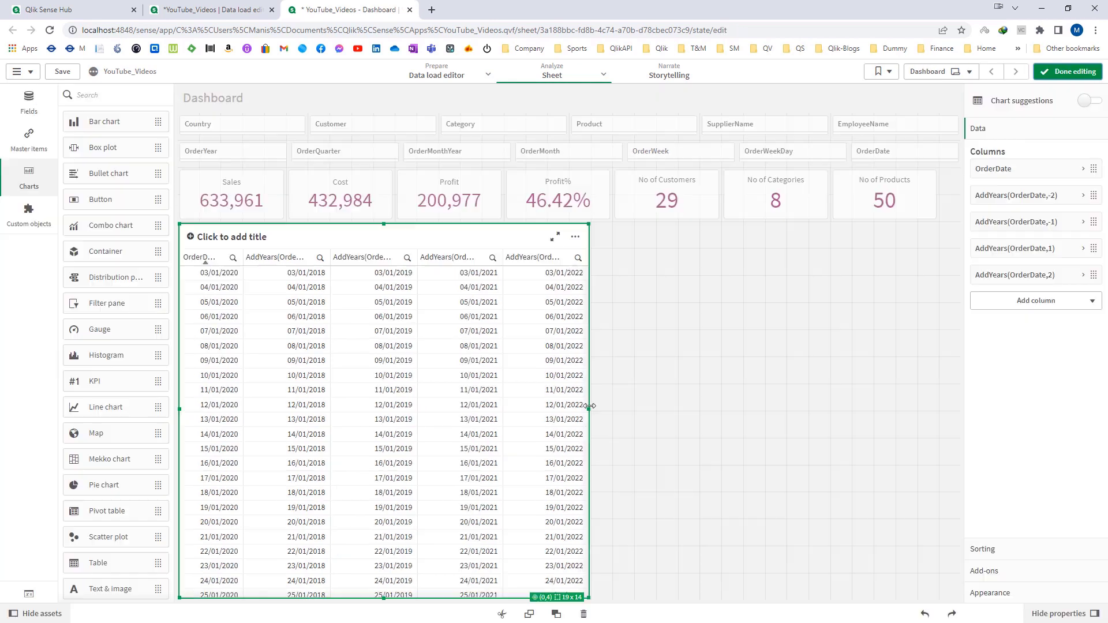
{"action": "left_click_drag", "start_coordinate": [589, 409], "coordinate": [959, 404]}
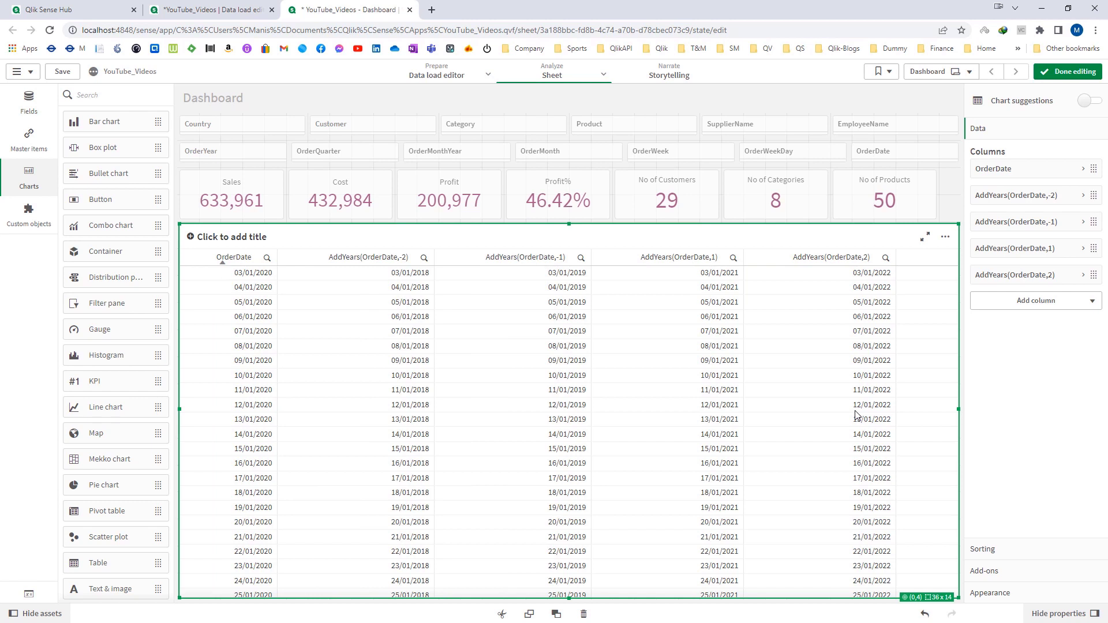
{"action": "right_click", "coordinate": [624, 396]}
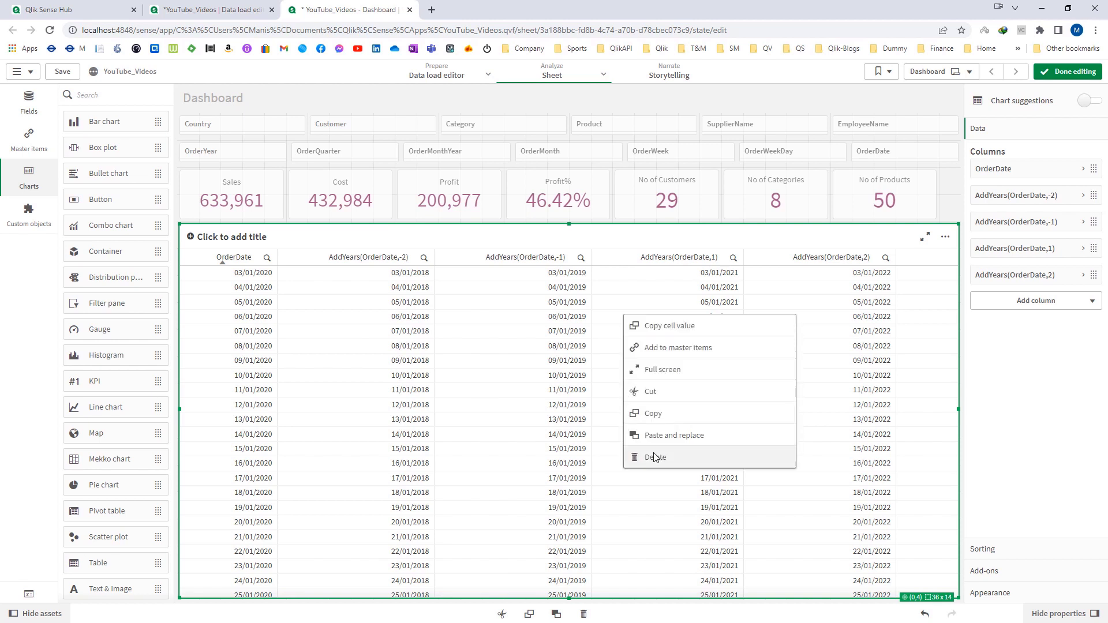
{"action": "left_click", "coordinate": [655, 457]}
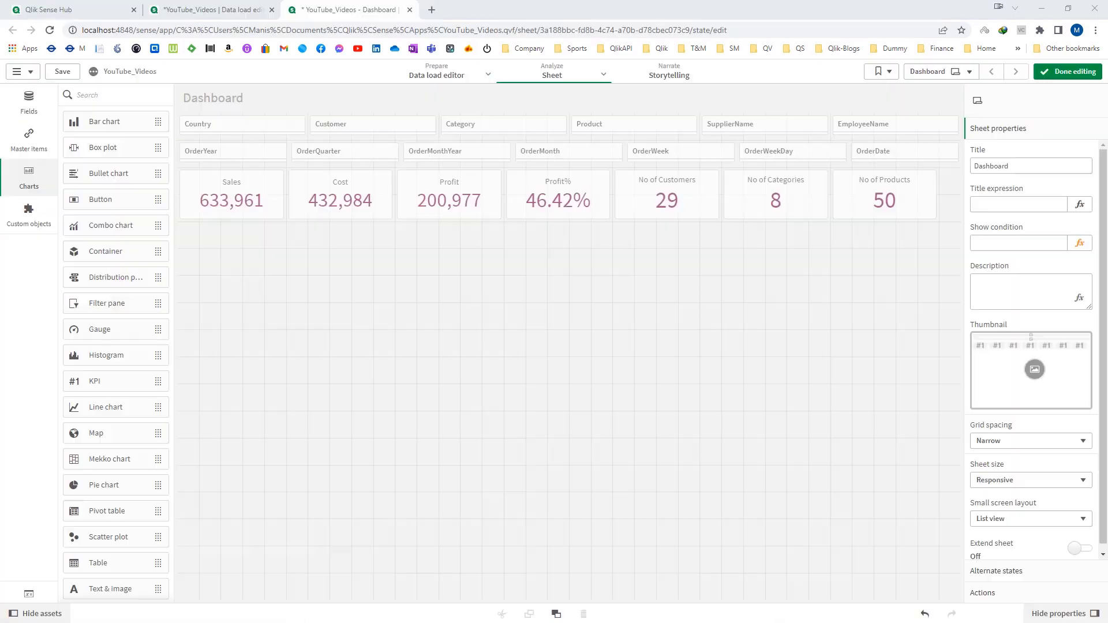
Step: Switch to the Qlik Help addmonths page and examine the AddMonths syntax with its startdate, n and mode arguments
{"action": "key", "text": "alt+Tab"}
{"action": "left_click_drag", "start_coordinate": [300, 243], "coordinate": [467, 248]}
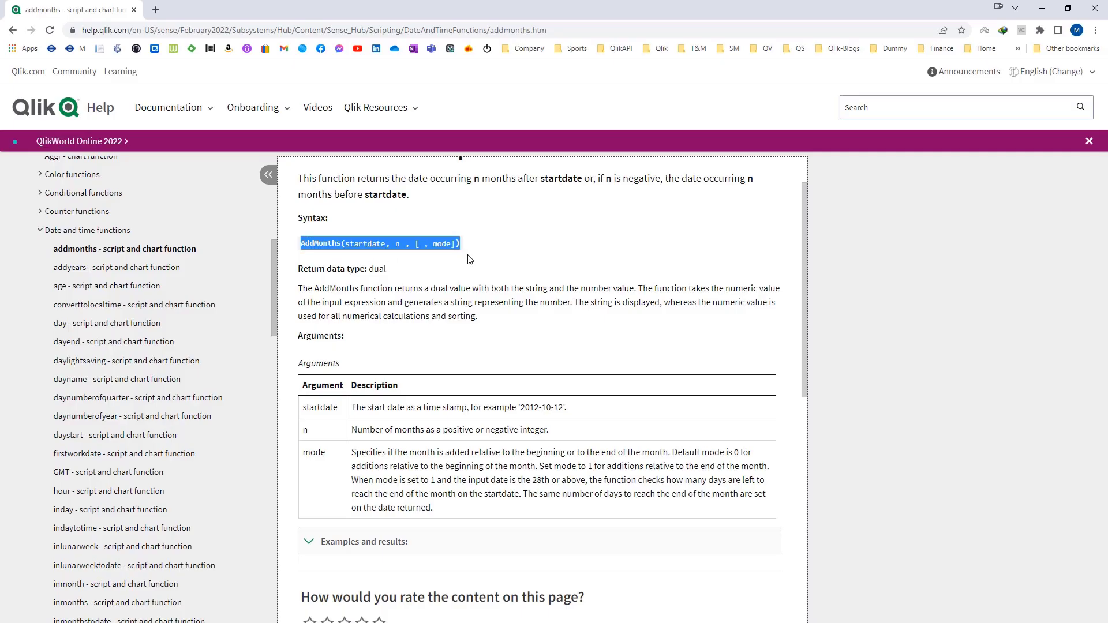
{"action": "left_click", "coordinate": [499, 352]}
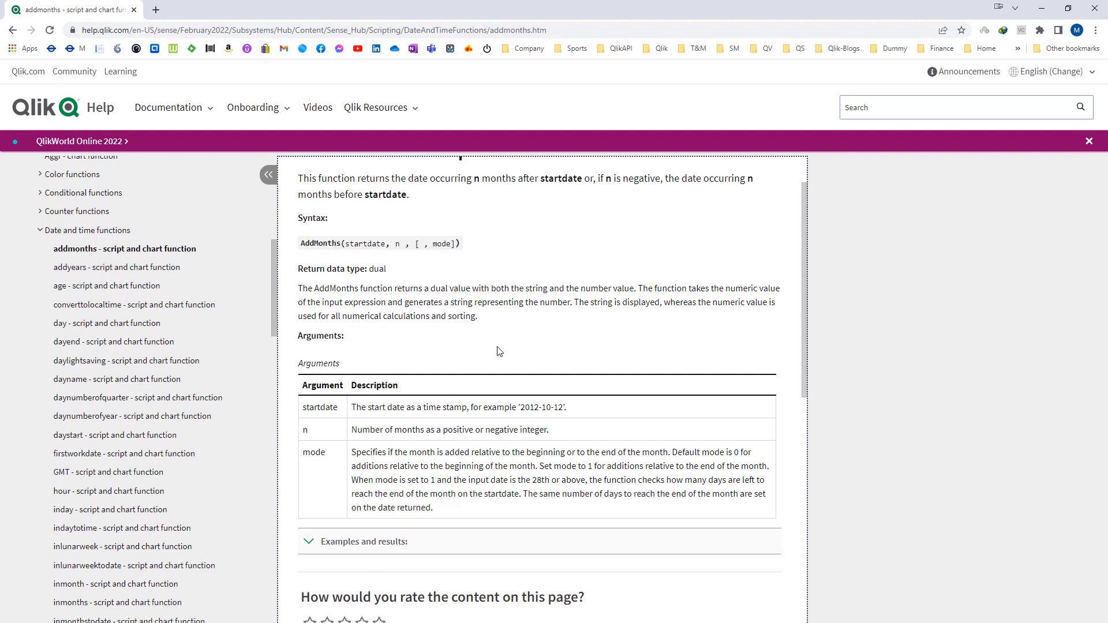
{"action": "left_click_drag", "start_coordinate": [344, 246], "coordinate": [403, 247]}
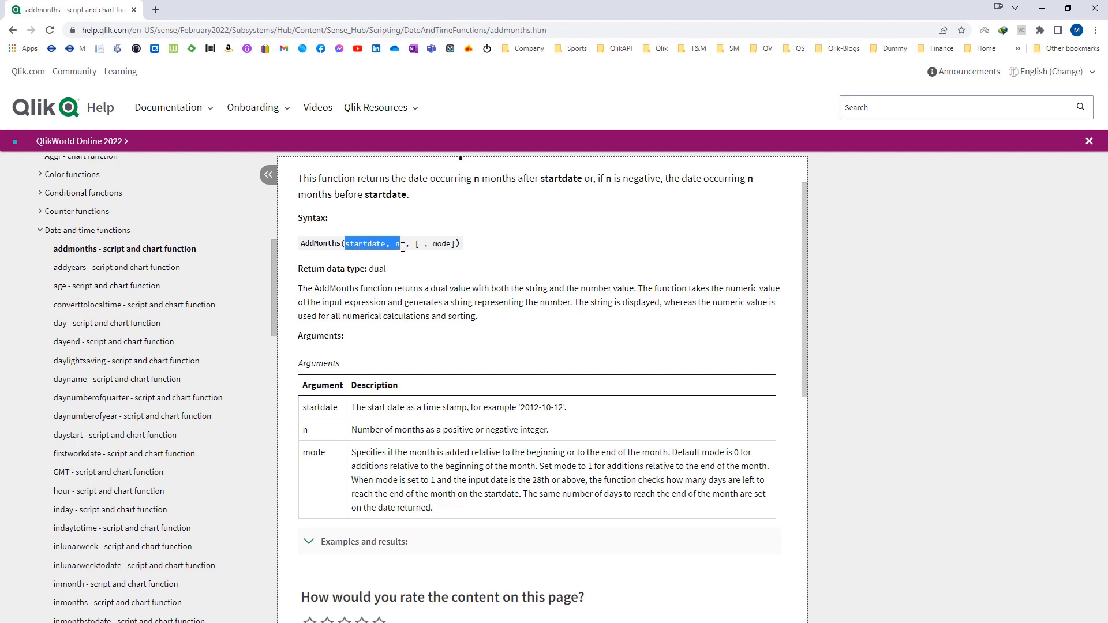
{"action": "double_click", "coordinate": [367, 243]}
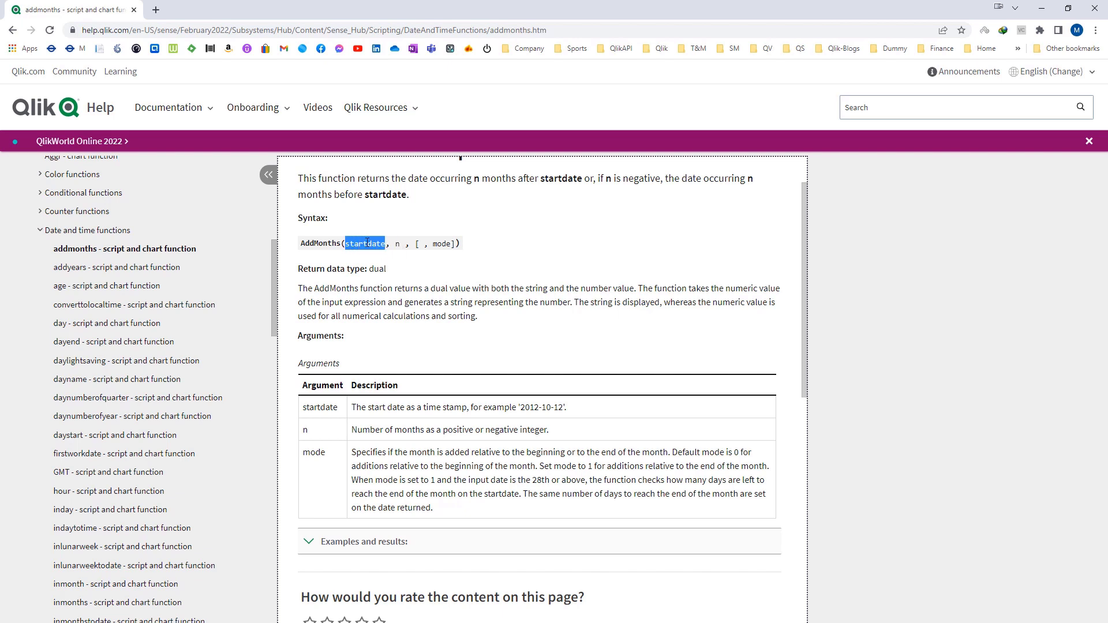
{"action": "double_click", "coordinate": [397, 243]}
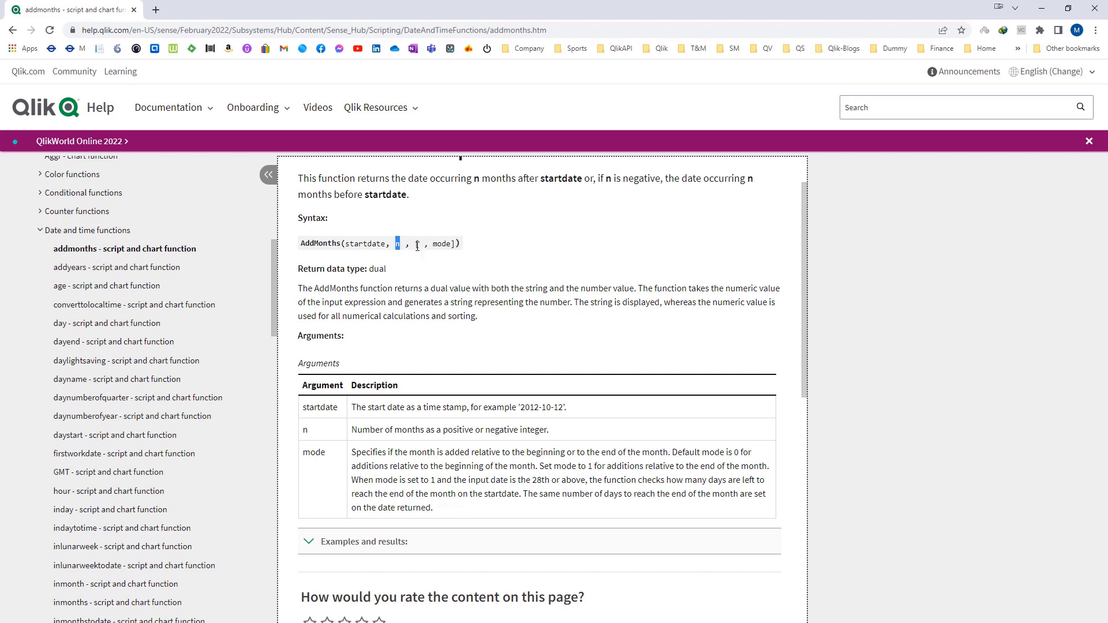
{"action": "left_click_drag", "start_coordinate": [415, 245], "coordinate": [455, 245]}
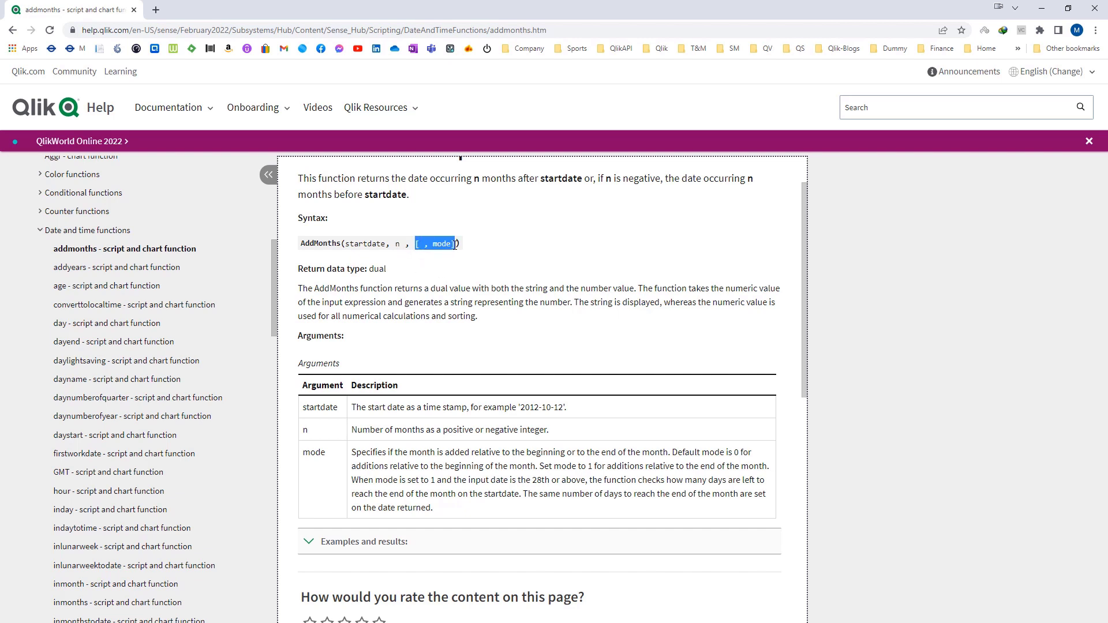
Step: Examine the optional mode argument in the AddMonths syntax and switch back to the Dashboard sheet in Qlik Sense
{"action": "left_click", "coordinate": [456, 262]}
{"action": "left_click_drag", "start_coordinate": [455, 245], "coordinate": [417, 244]}
{"action": "left_click", "coordinate": [416, 276]}
{"action": "left_click_drag", "start_coordinate": [597, 11], "coordinate": [0, 508]}
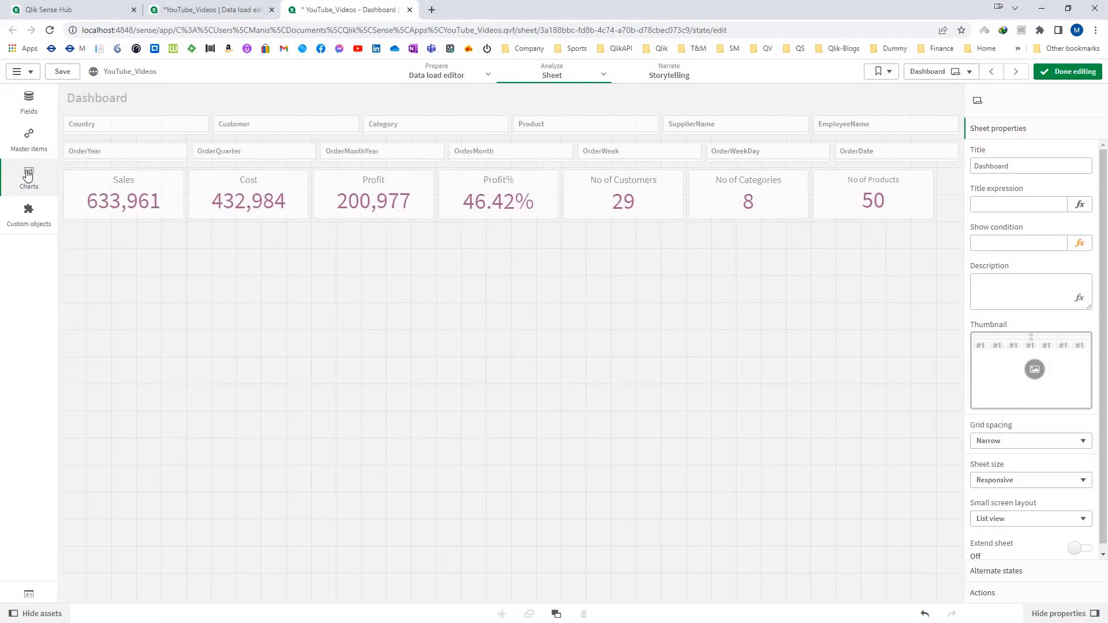
Step: Add a table below the KPIs, enlarge it to 36 x 14 grid cells, and set OrderDate as its first dimension
{"action": "left_click_drag", "start_coordinate": [109, 565], "coordinate": [388, 241]}
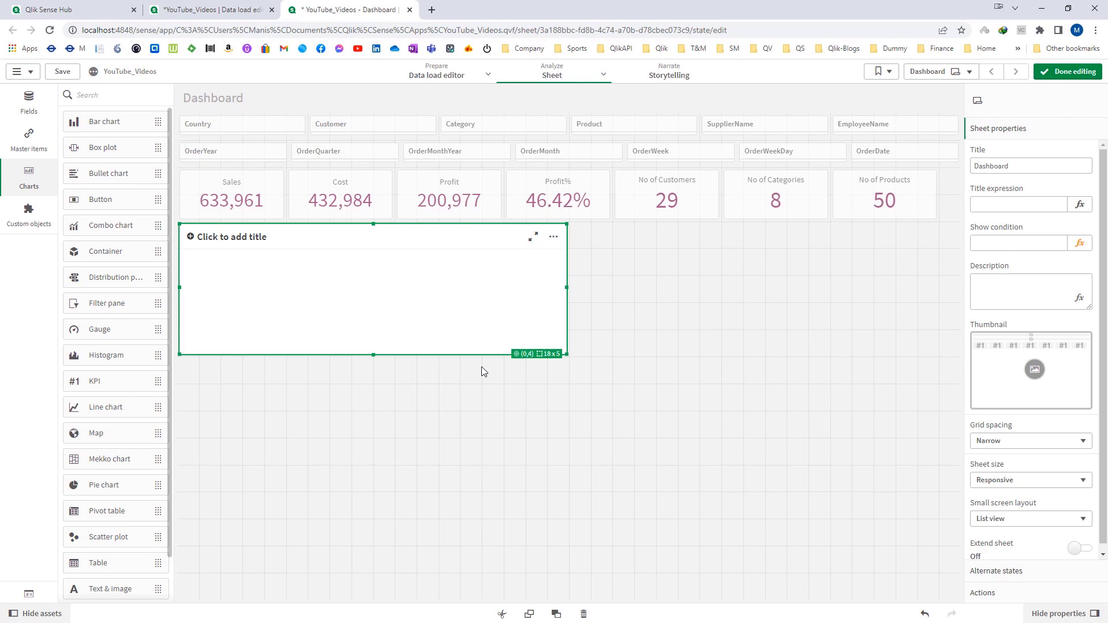
{"action": "left_click_drag", "start_coordinate": [566, 355], "coordinate": [952, 605]}
{"action": "left_click", "coordinate": [586, 420]}
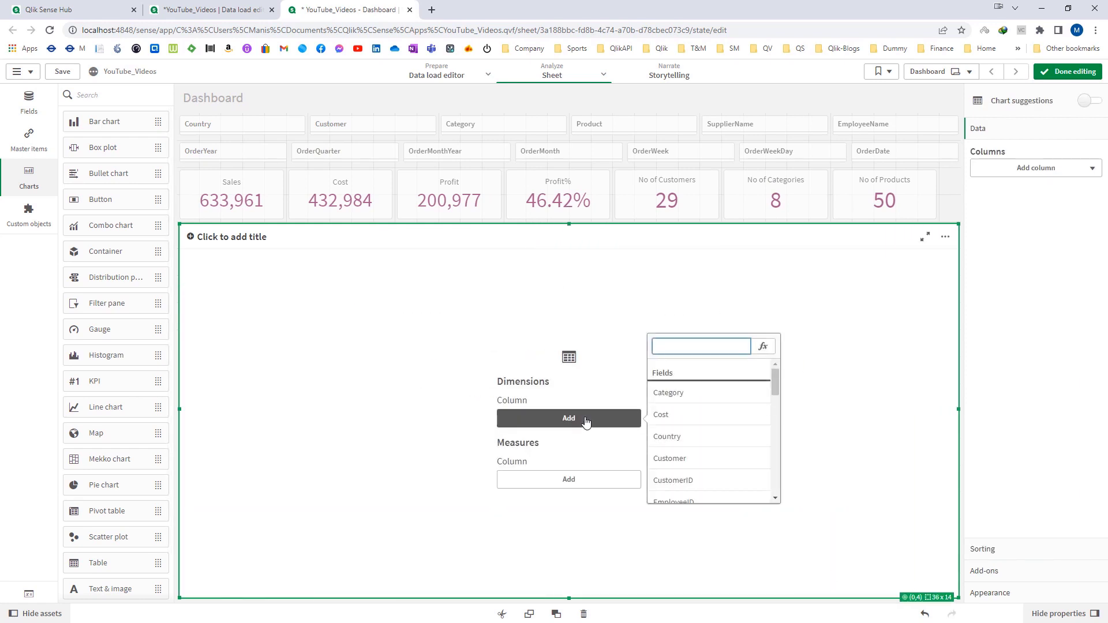
{"action": "type", "text": "Order"}
{"action": "left_click", "coordinate": [672, 396]}
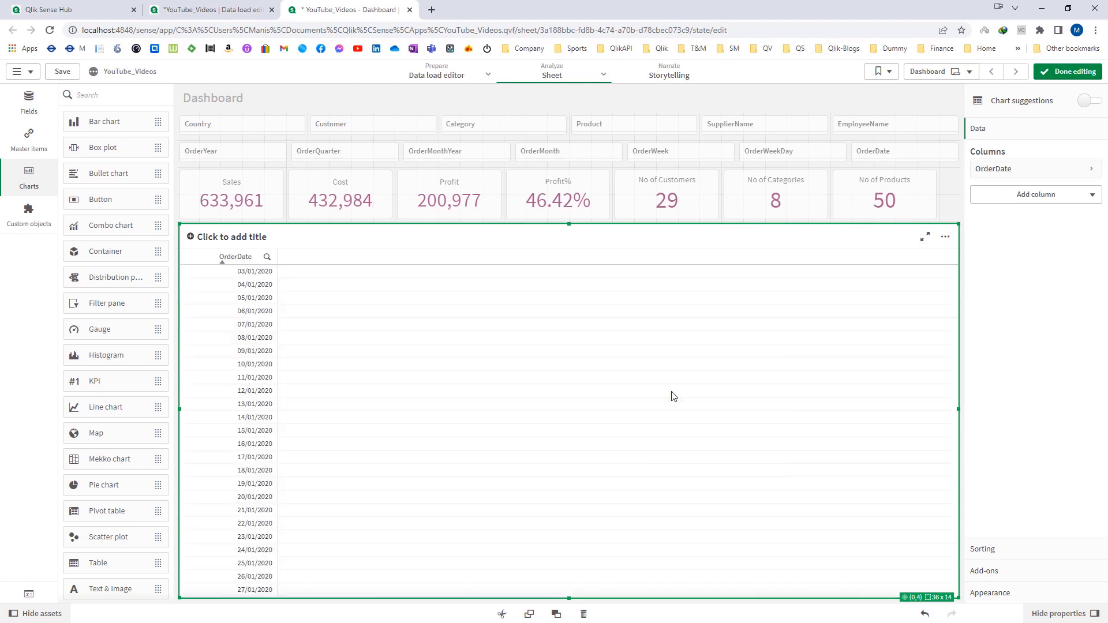
Step: Add a dimension column to the table with the expression AddMonths(OrderDate,1)
{"action": "left_click", "coordinate": [1032, 195]}
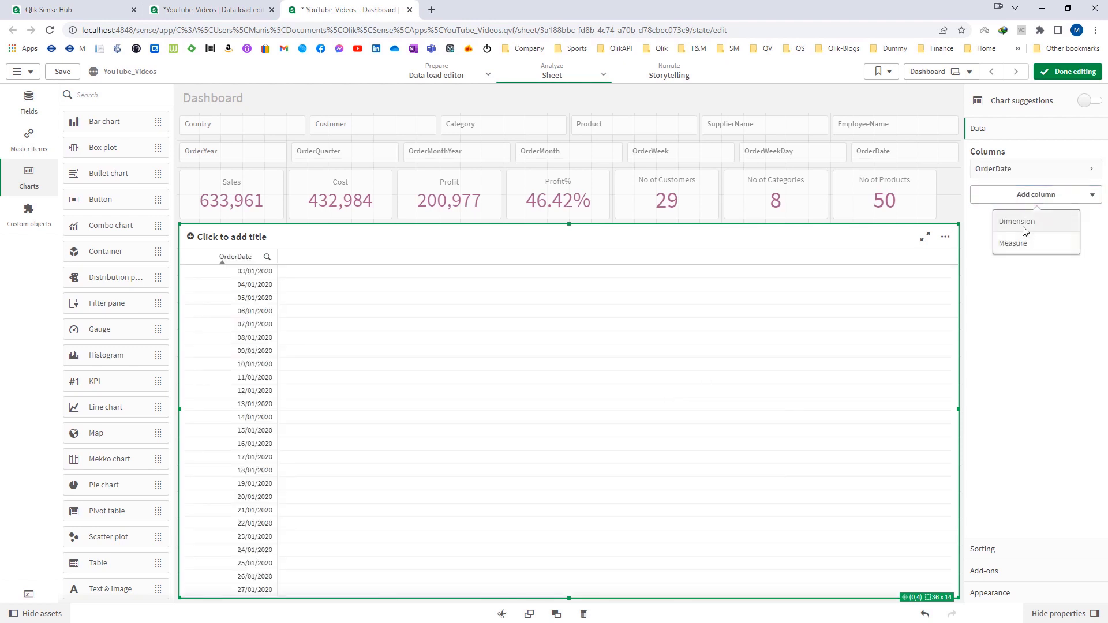
{"action": "left_click", "coordinate": [1022, 223]}
{"action": "left_click", "coordinate": [1085, 223]}
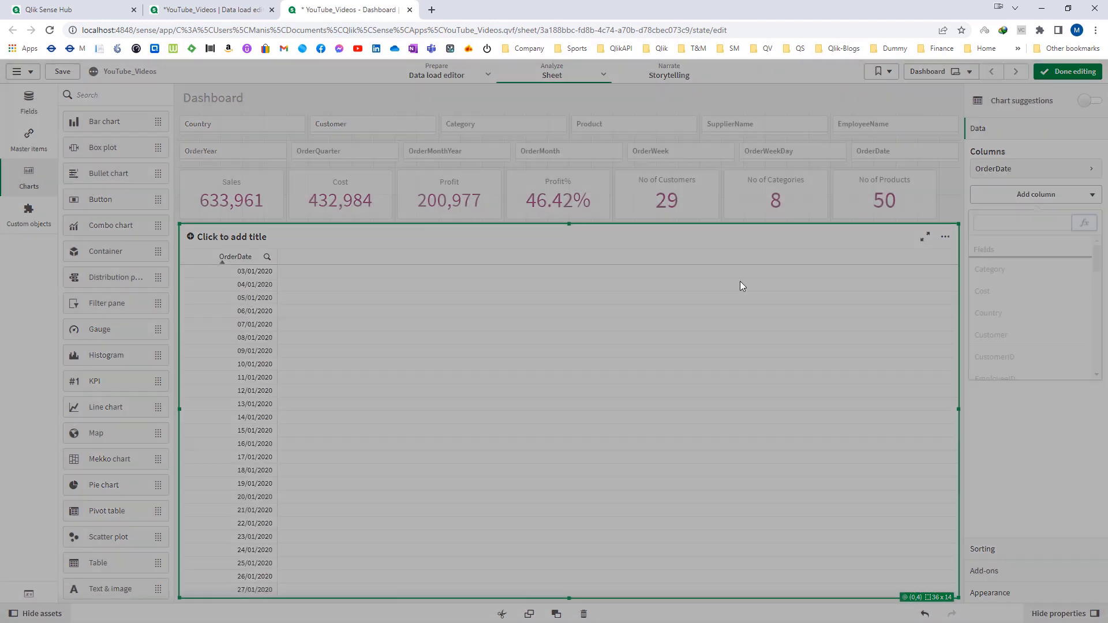
{"action": "type", "text": "AddMonth"}
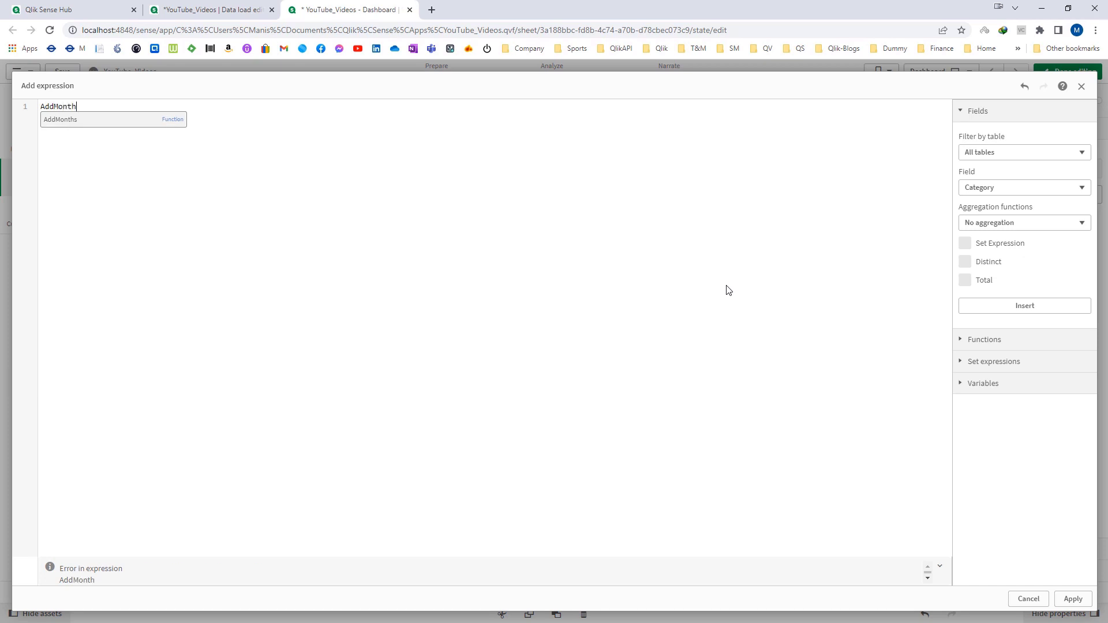
{"action": "type", "text": "s(OrderDa"}
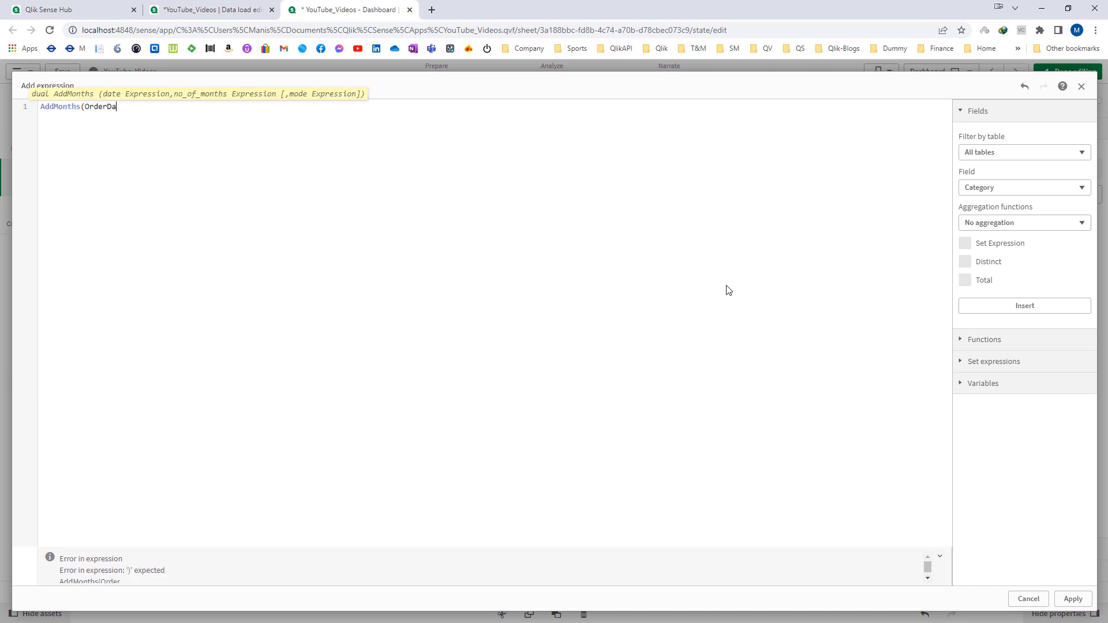
{"action": "type", "text": "te,1)"}
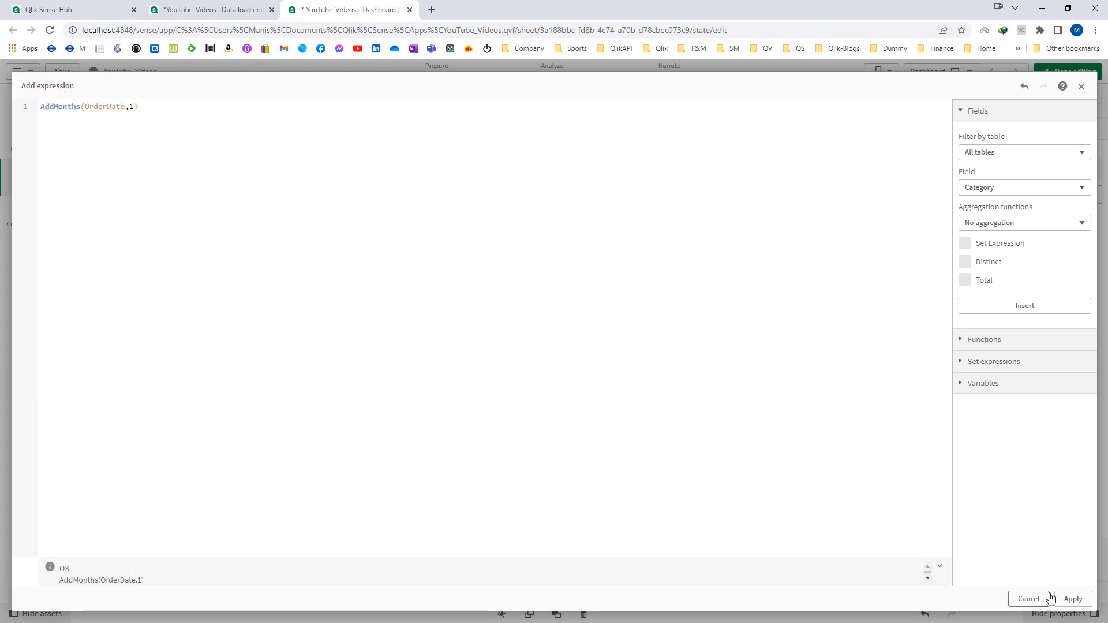
{"action": "left_click", "coordinate": [1053, 599]}
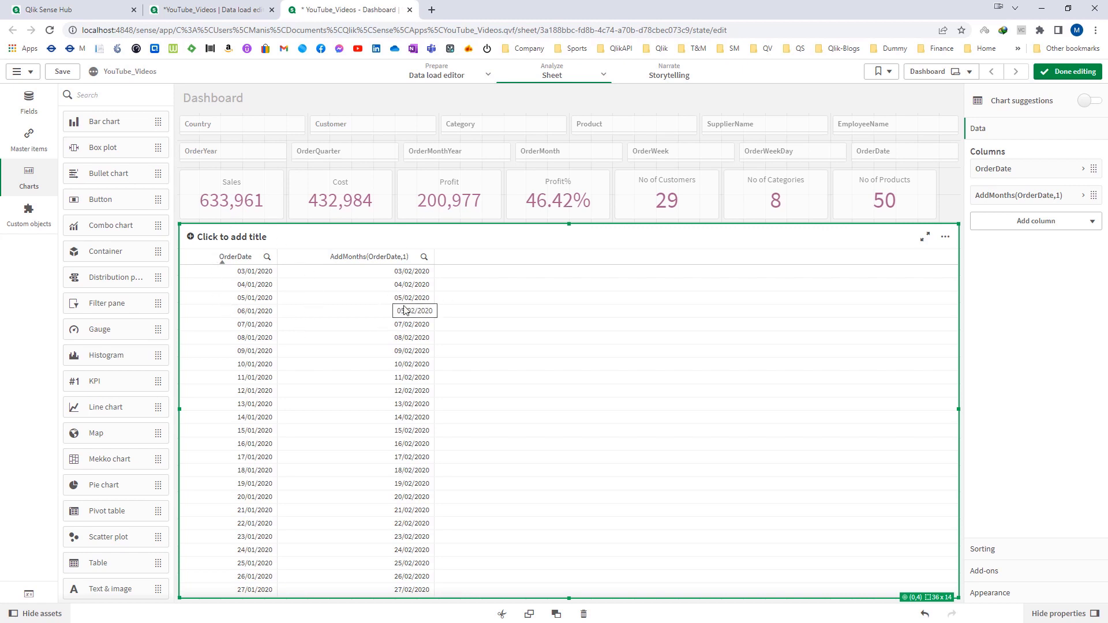
Step: Duplicate the AddMonths(OrderDate,1) column and change the copy's expression to AddMonths(OrderDate,2)
{"action": "left_click", "coordinate": [1023, 199]}
{"action": "left_click", "coordinate": [1026, 196]}
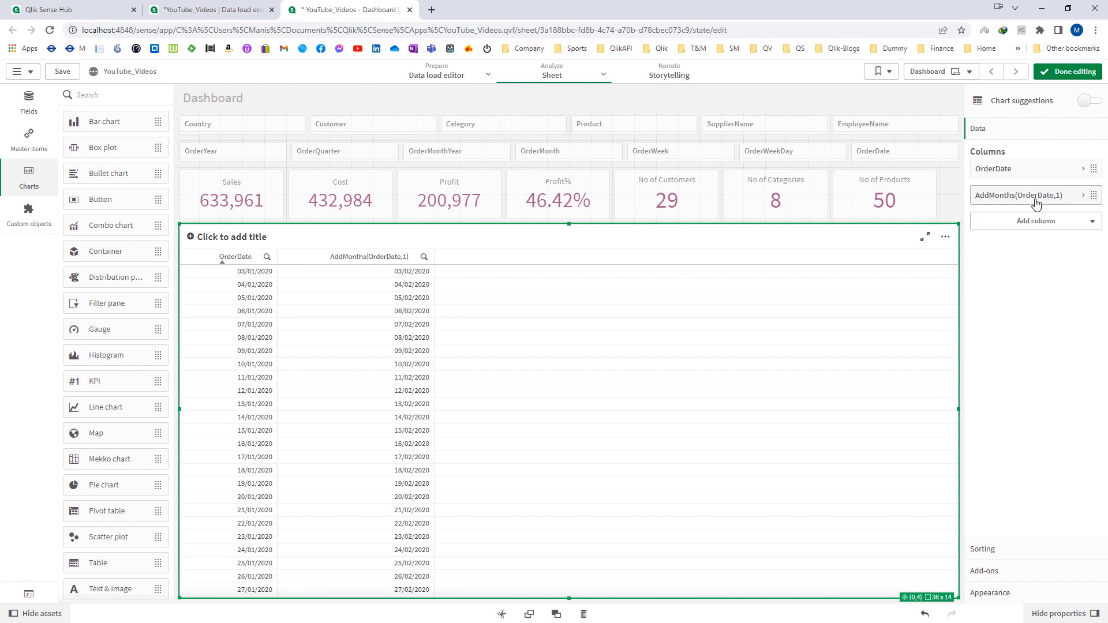
{"action": "right_click", "coordinate": [1033, 202]}
{"action": "left_click", "coordinate": [995, 164]}
{"action": "left_click", "coordinate": [995, 222]}
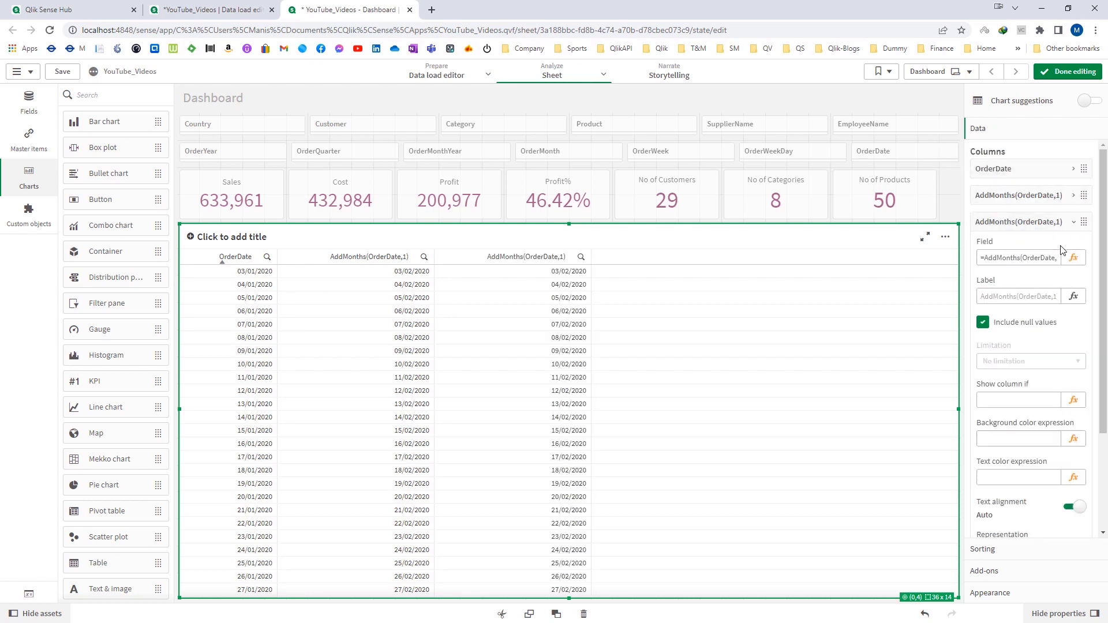
{"action": "left_click", "coordinate": [1072, 259]}
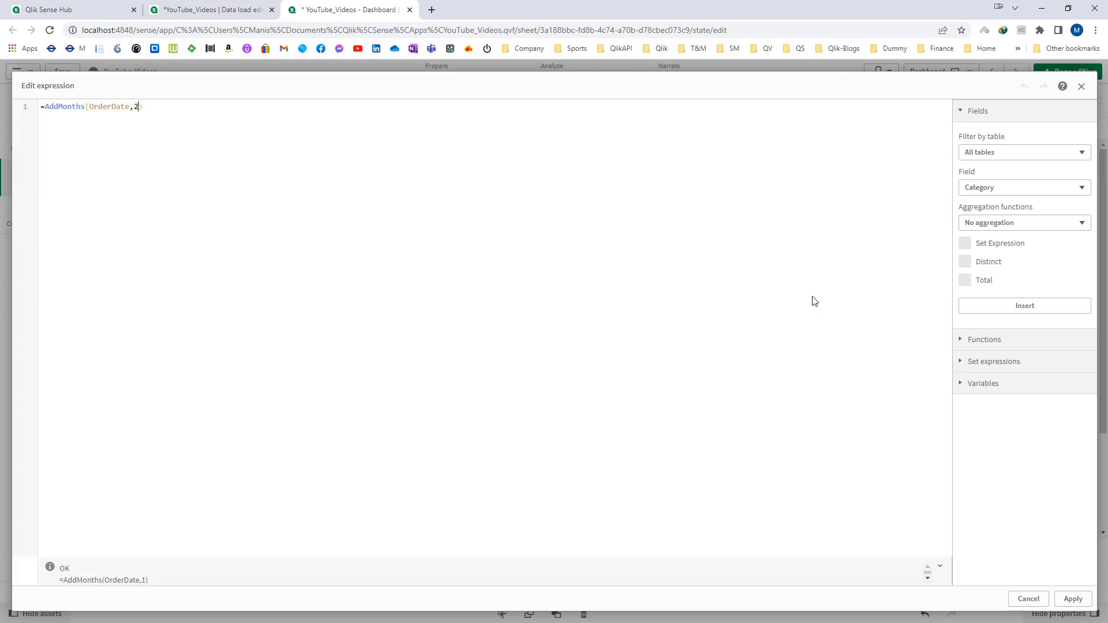
{"action": "type", "text": "2"}
{"action": "left_click", "coordinate": [1073, 599]}
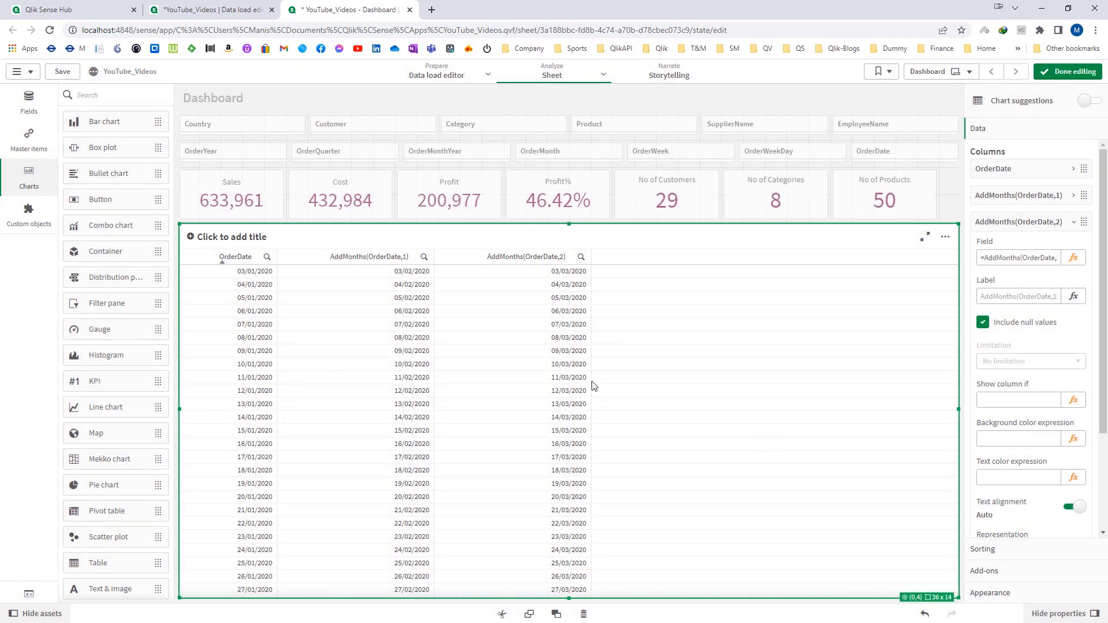
Step: Add mode 0 to both AddMonths columns, making the expressions AddMonths(OrderDate,1,0) and AddMonths(OrderDate,2,0)
{"action": "left_click", "coordinate": [1019, 222]}
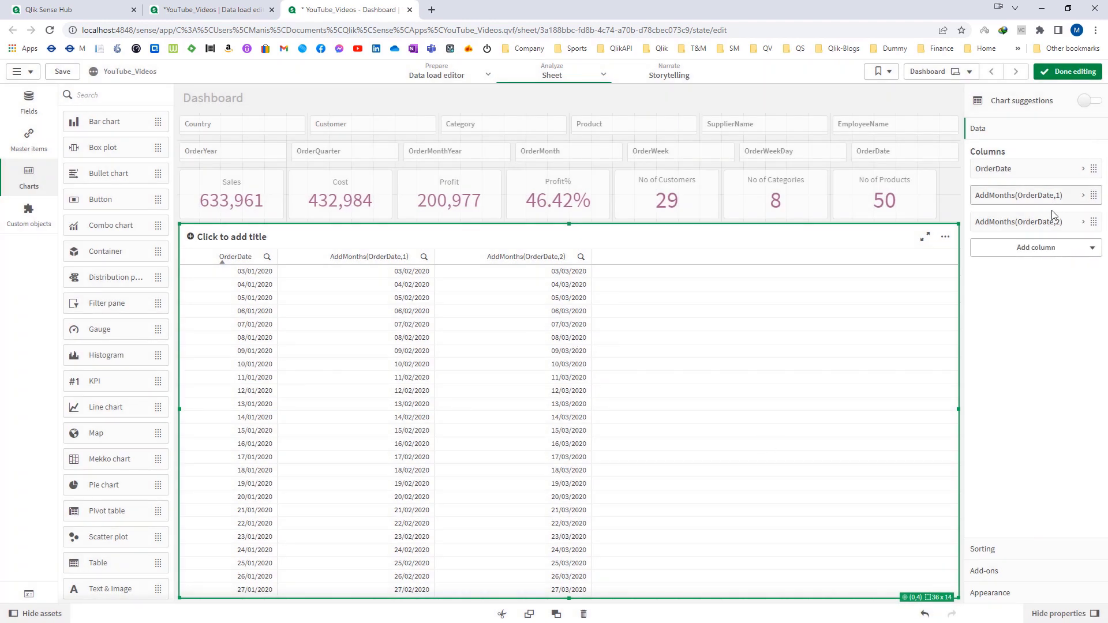
{"action": "left_click", "coordinate": [1018, 196]}
{"action": "left_click", "coordinate": [1074, 232]}
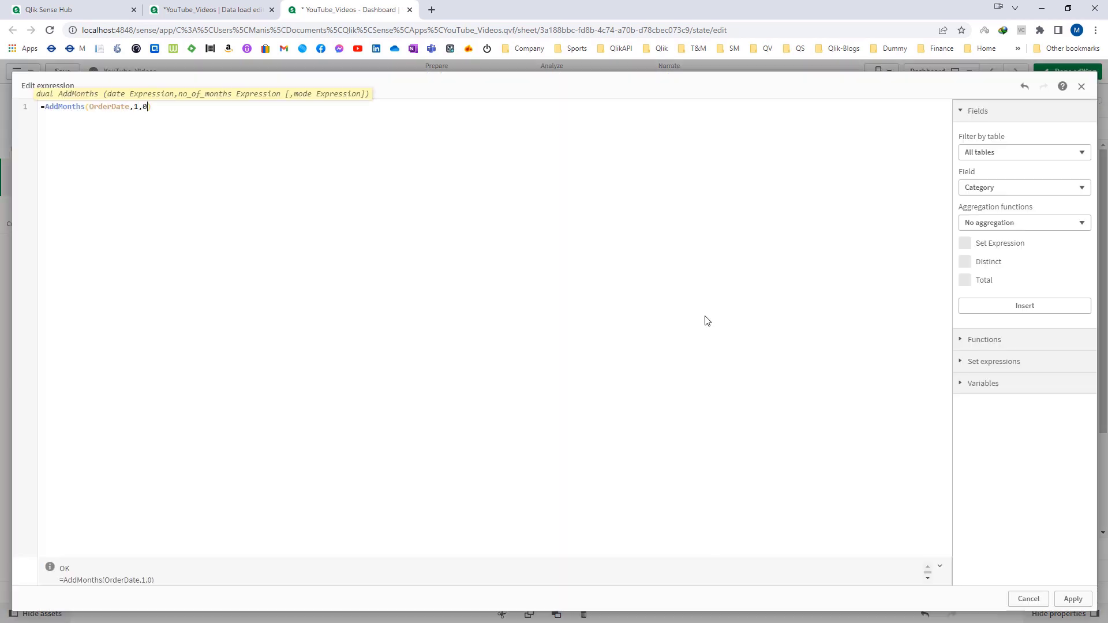
{"action": "left_click", "coordinate": [1073, 599]}
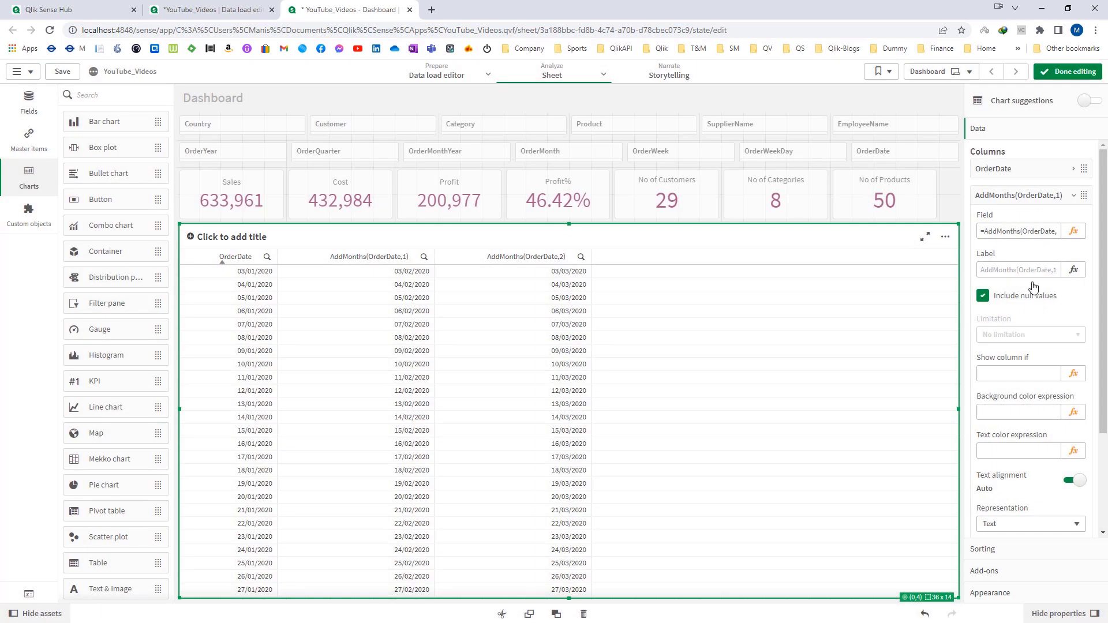
{"action": "left_click", "coordinate": [1018, 195]}
{"action": "left_click", "coordinate": [1018, 224]}
{"action": "left_click", "coordinate": [1075, 259]}
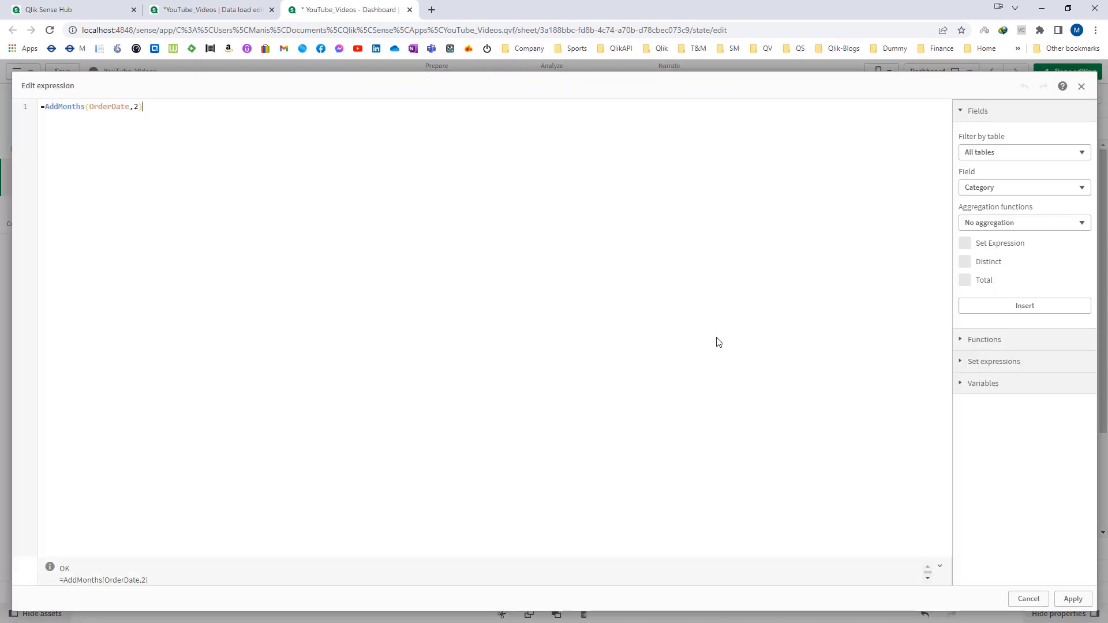
{"action": "type", "text": ",0"}
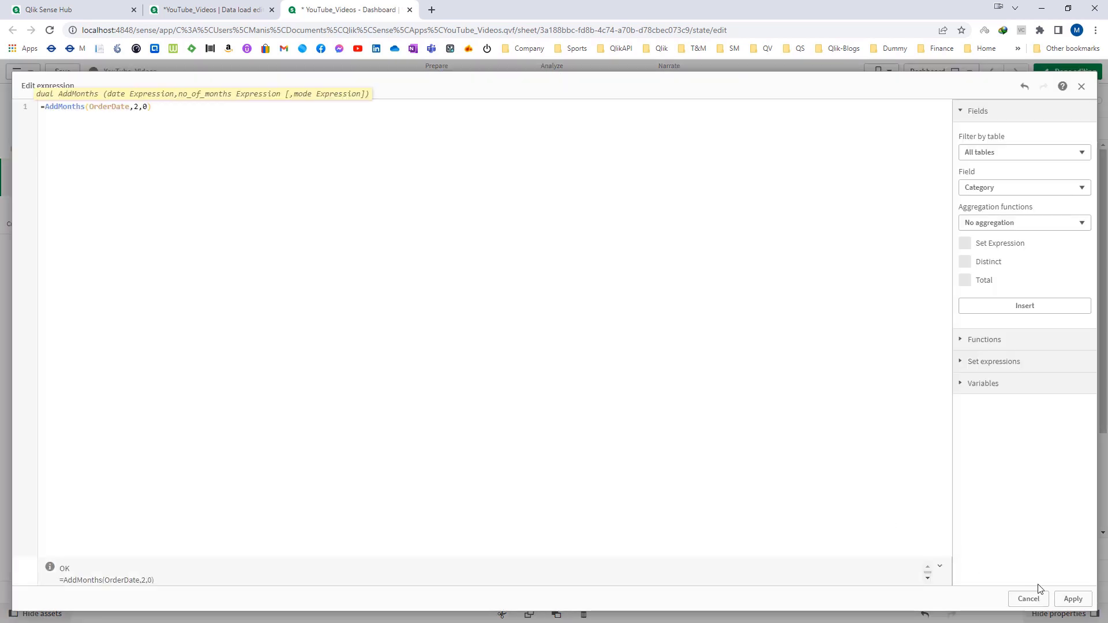
{"action": "left_click", "coordinate": [1073, 598]}
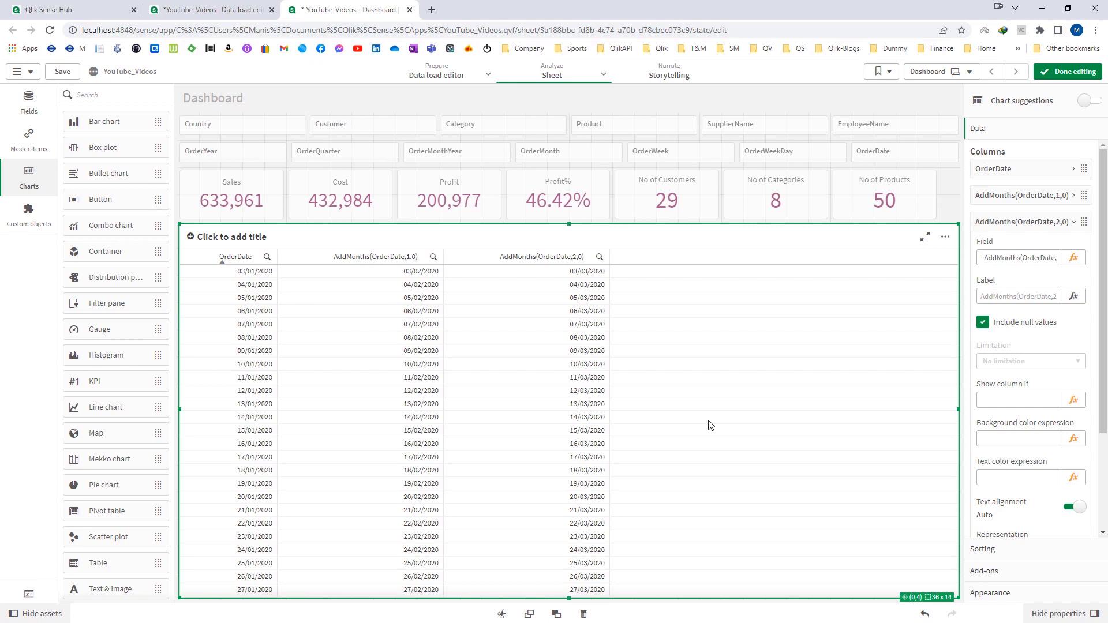
Step: Duplicate the AddMonths(OrderDate,1,0) column, change the copy's expression to AddMonths(OrderDate,1,1), and finish editing the sheet
{"action": "left_click", "coordinate": [1018, 222]}
{"action": "right_click", "coordinate": [1005, 195]}
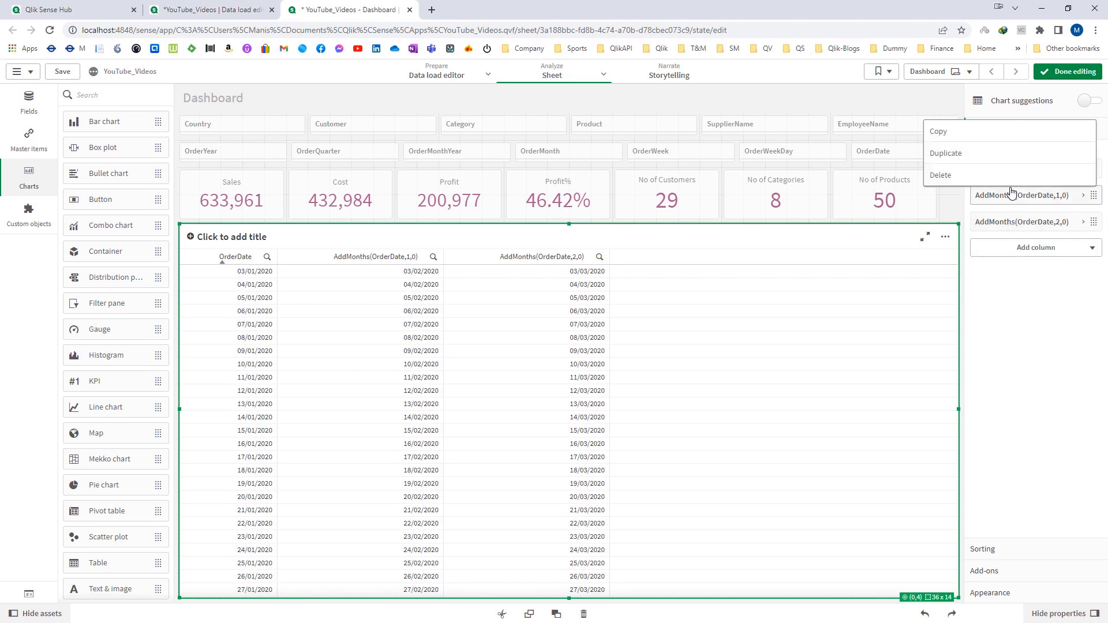
{"action": "left_click", "coordinate": [989, 152]}
{"action": "left_click", "coordinate": [1045, 248]}
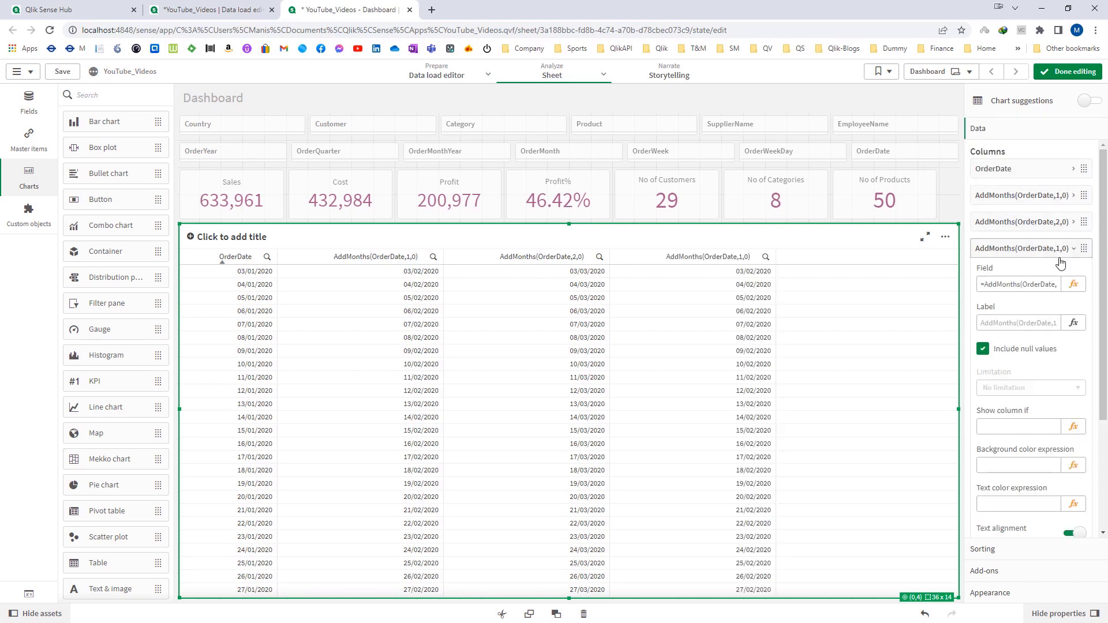
{"action": "left_click", "coordinate": [1074, 285]}
{"action": "key", "text": "BackSpace"}
{"action": "type", "text": "1,1"}
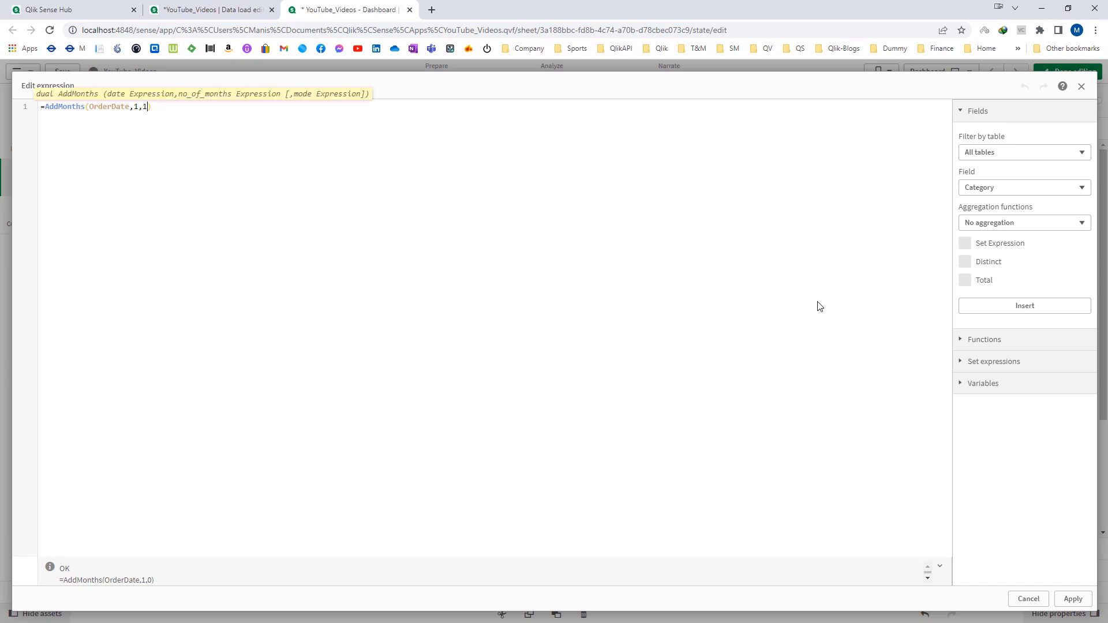
{"action": "left_click", "coordinate": [1064, 604]}
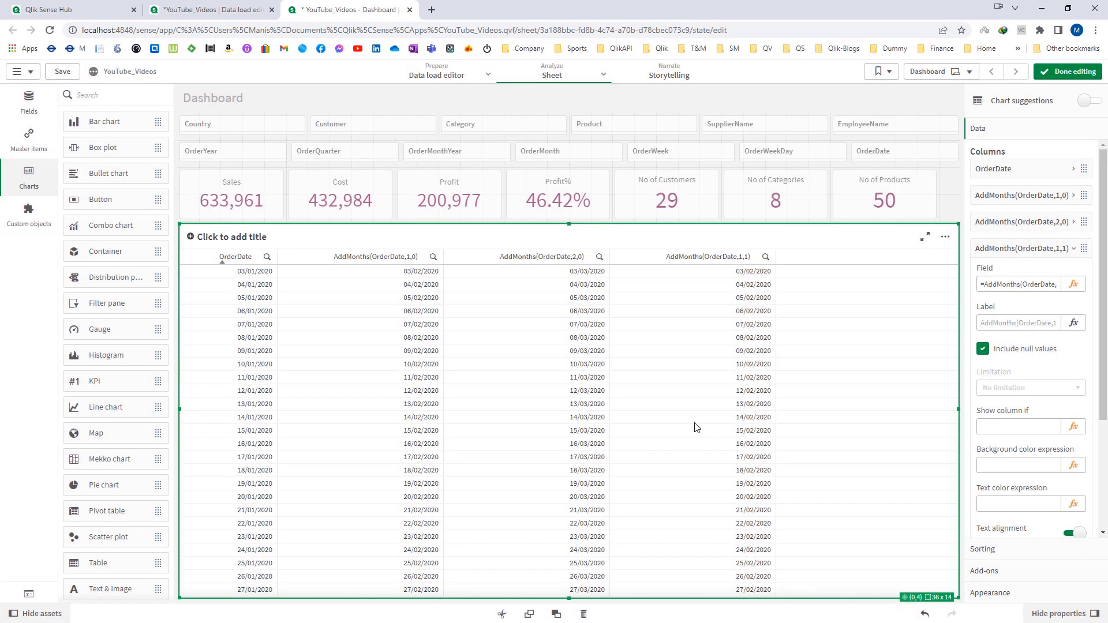
{"action": "left_click", "coordinate": [1071, 71]}
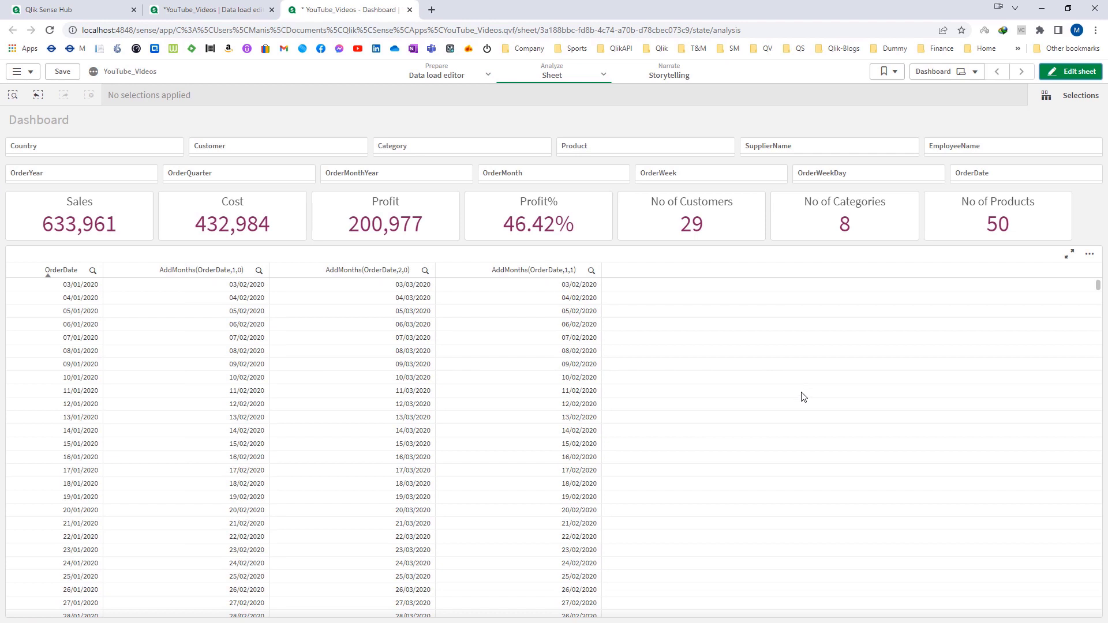
Step: Filter the dashboard to Jan-2022 in OrderMonthYear
{"action": "left_click", "coordinate": [361, 176]}
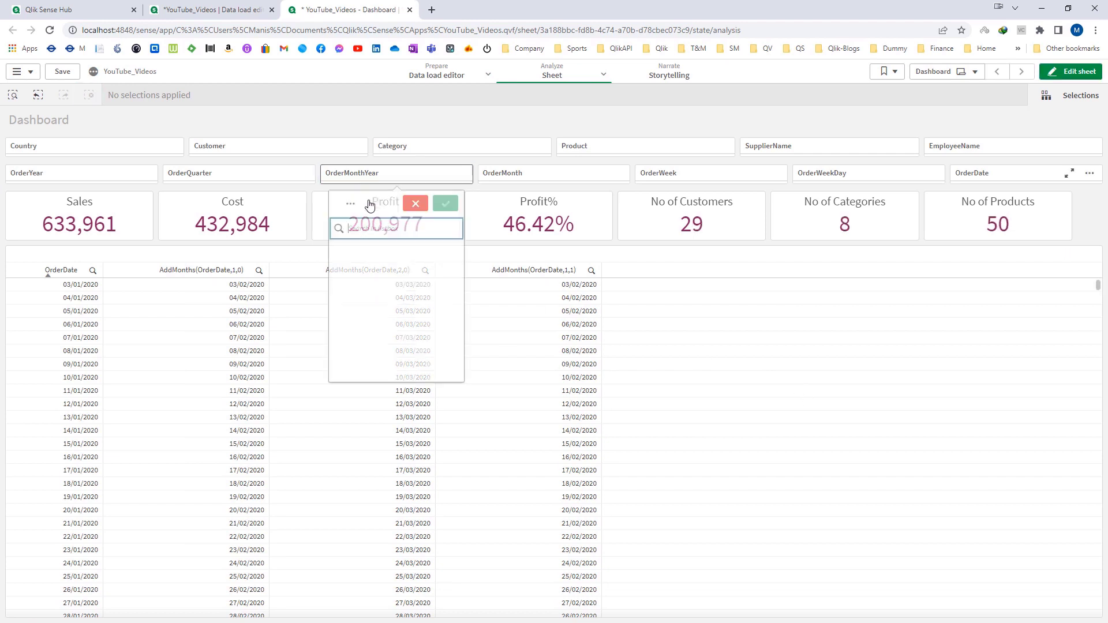
{"action": "scroll", "coordinate": [416, 336], "scroll_direction": "down", "scroll_amount": 5}
{"action": "scroll", "coordinate": [415, 336], "scroll_direction": "down", "scroll_amount": 3}
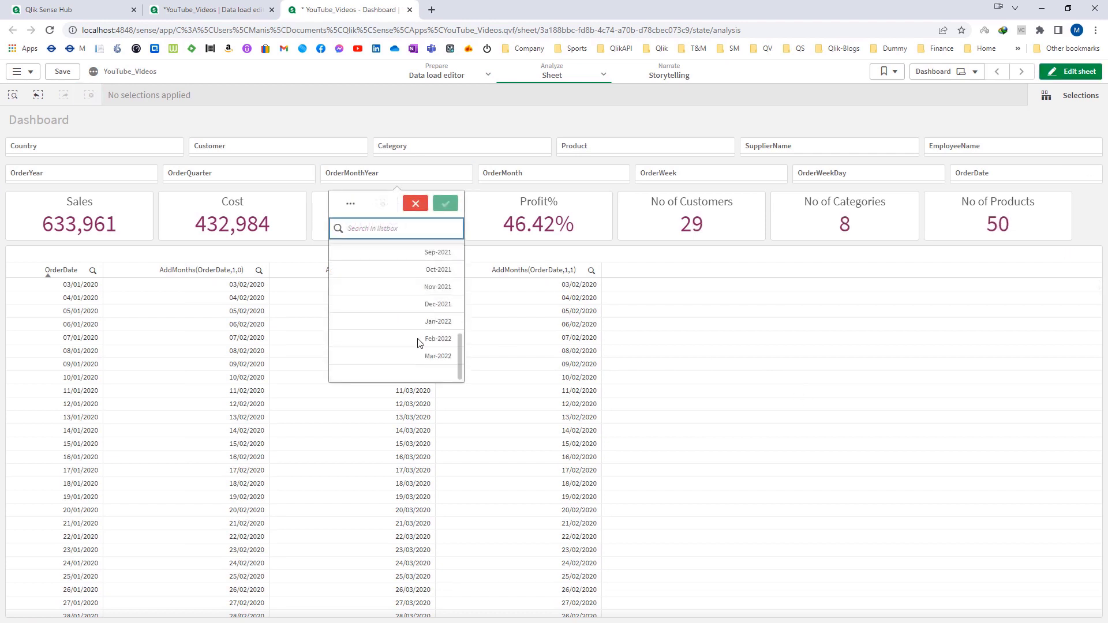
{"action": "left_click", "coordinate": [426, 323]}
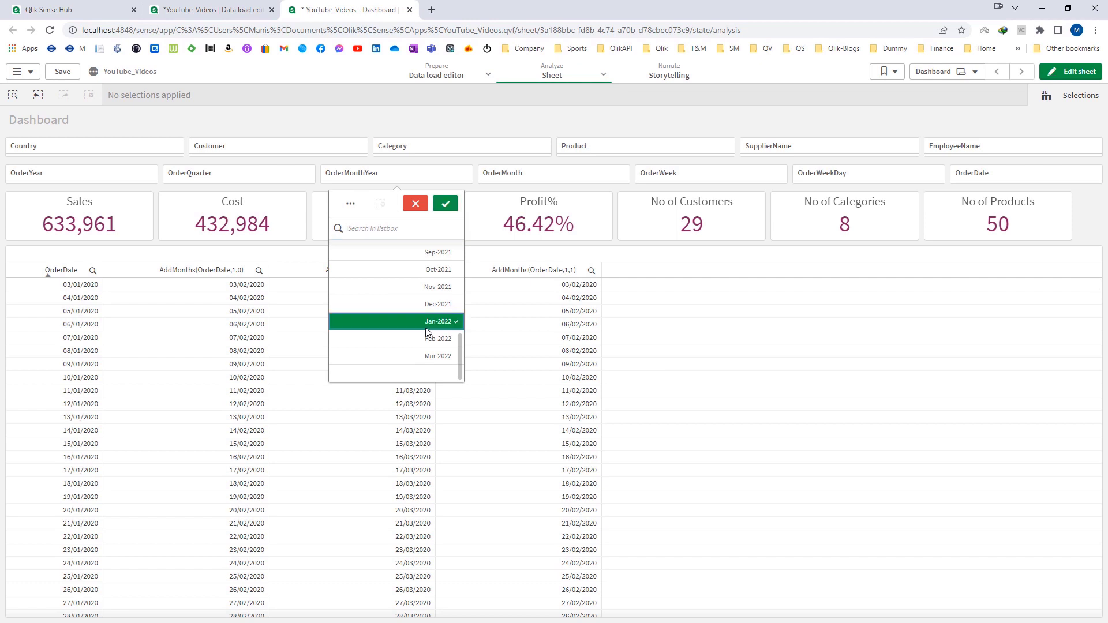
{"action": "left_click", "coordinate": [445, 206]}
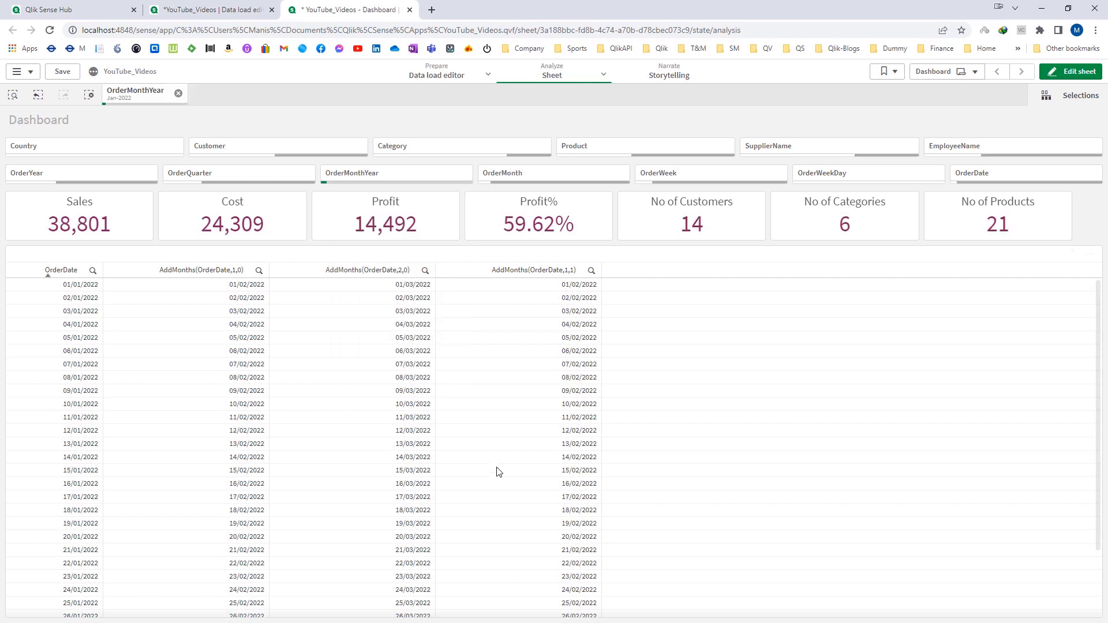
Step: Sort the table by OrderDate in descending order and permanently apply the sorting to the visualization
{"action": "scroll", "coordinate": [506, 490], "scroll_direction": "down", "scroll_amount": 2}
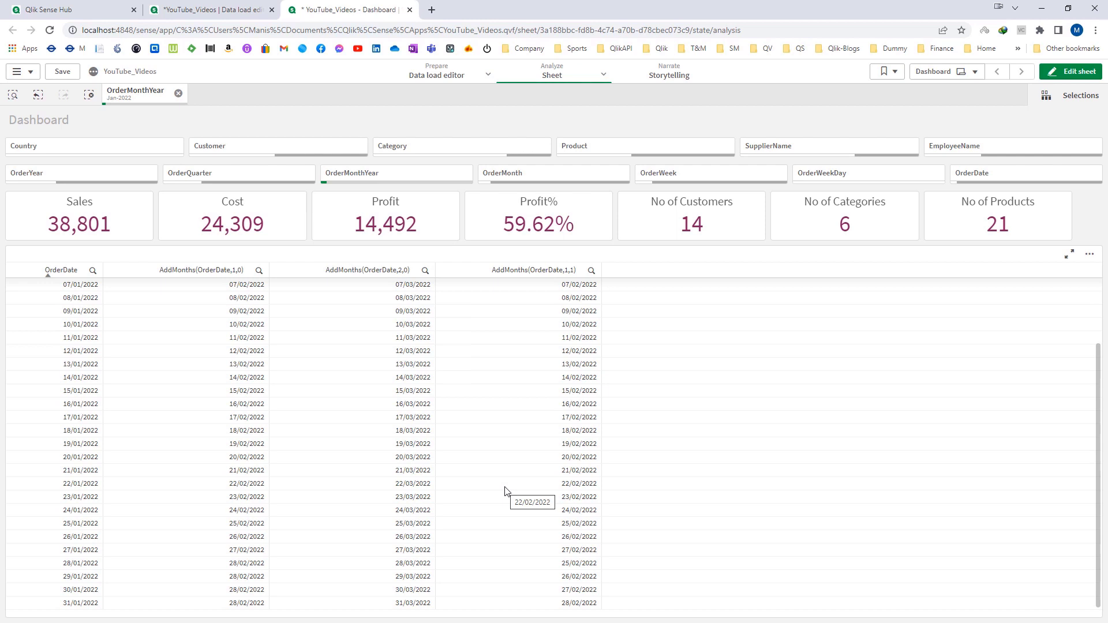
{"action": "scroll", "coordinate": [507, 493], "scroll_direction": "up", "scroll_amount": 2}
{"action": "left_click", "coordinate": [56, 271]}
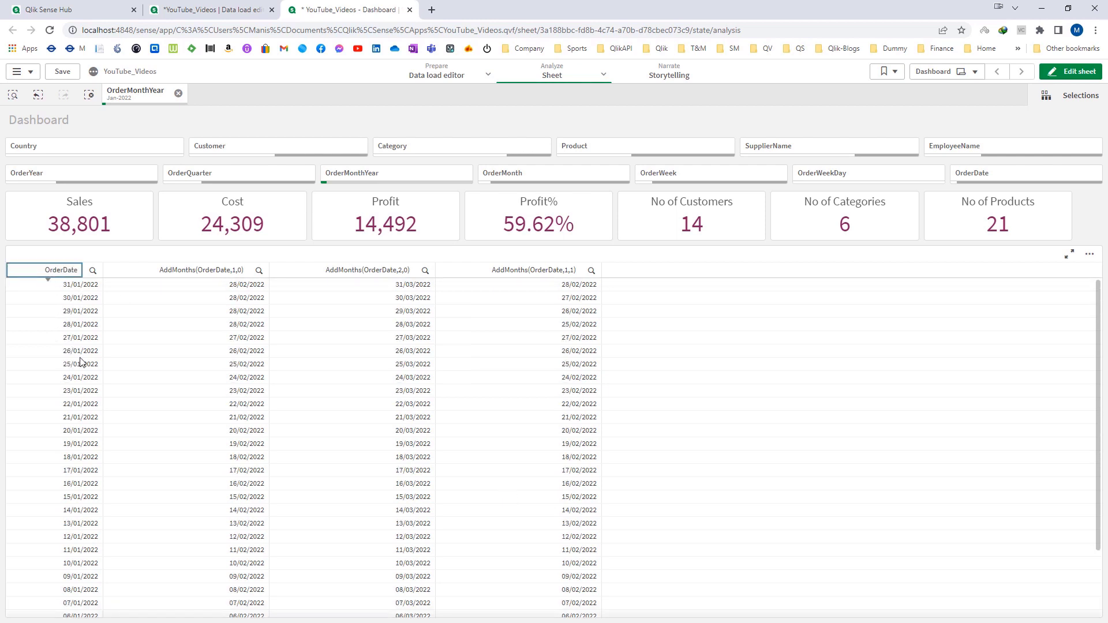
{"action": "left_click", "coordinate": [1071, 71]}
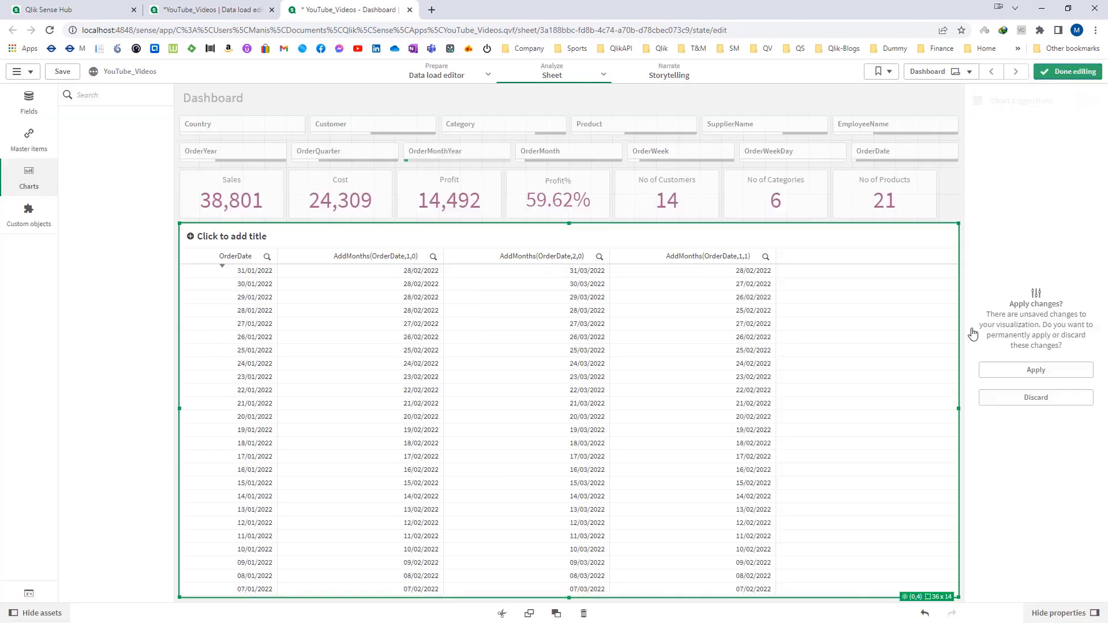
{"action": "left_click", "coordinate": [1036, 371]}
{"action": "left_click", "coordinate": [1065, 73]}
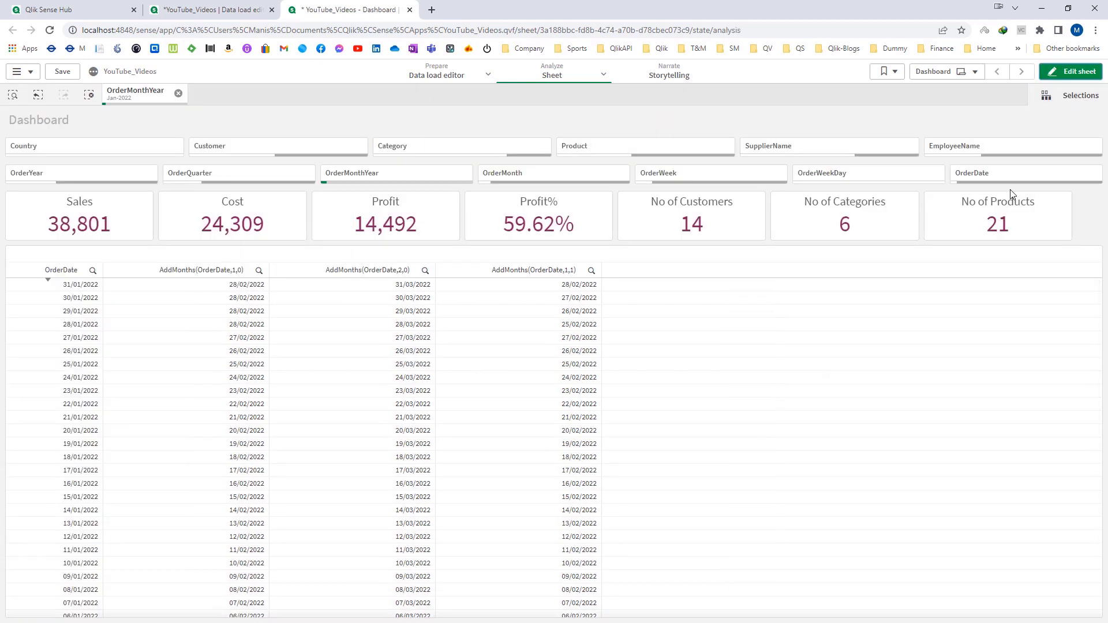
Step: Set the table's content font size to 15 in its presentation styling and finish editing the sheet
{"action": "left_click", "coordinate": [1072, 71]}
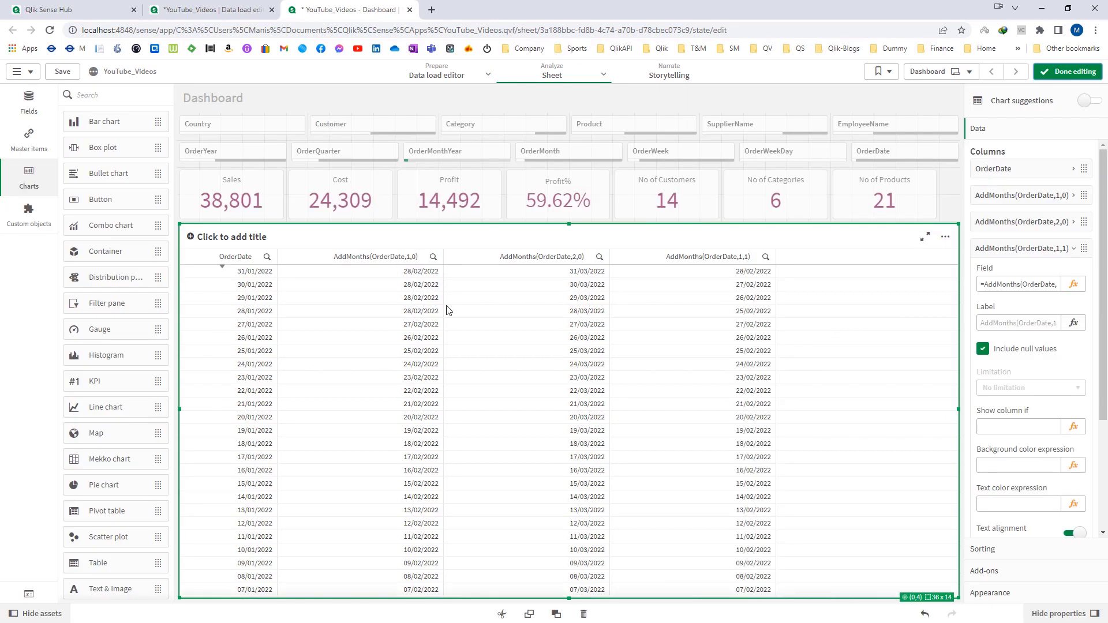
{"action": "left_click", "coordinate": [1001, 249]}
{"action": "left_click", "coordinate": [991, 591]}
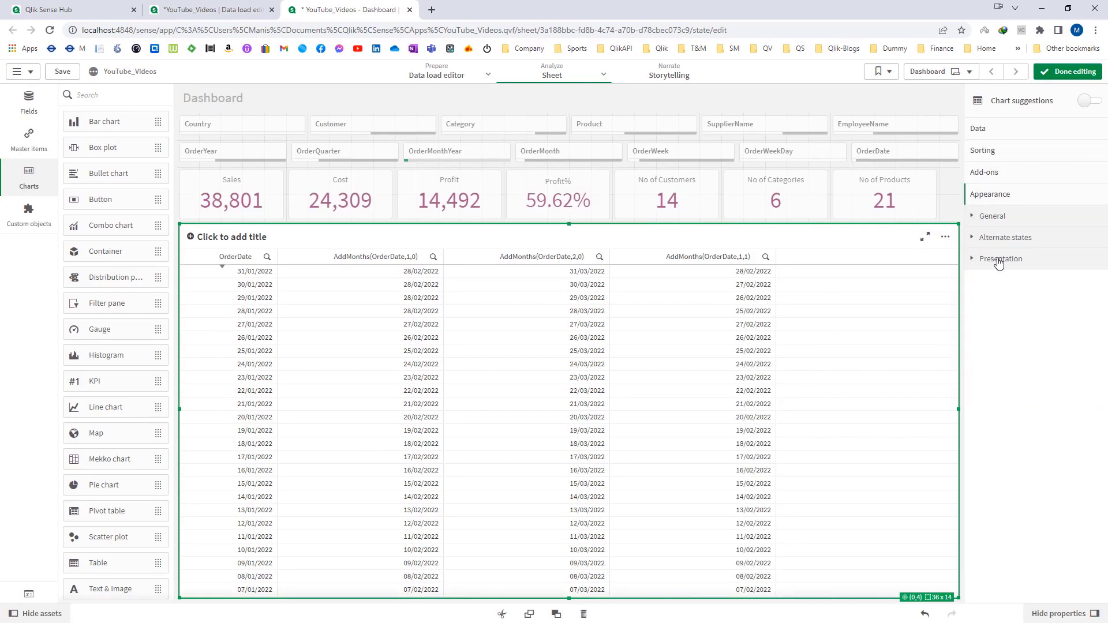
{"action": "left_click", "coordinate": [997, 246]}
{"action": "left_click", "coordinate": [993, 239]}
{"action": "left_click", "coordinate": [992, 260]}
{"action": "left_click", "coordinate": [1084, 290]}
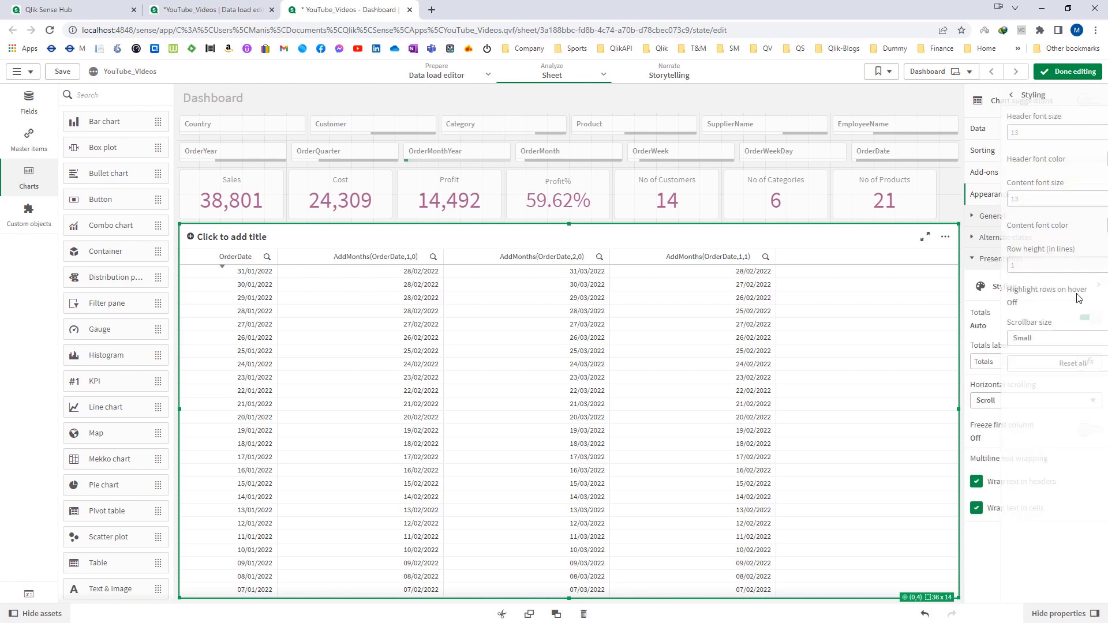
{"action": "left_click", "coordinate": [998, 133]}
{"action": "key", "text": "Tab"}
{"action": "key", "text": "Tab"}
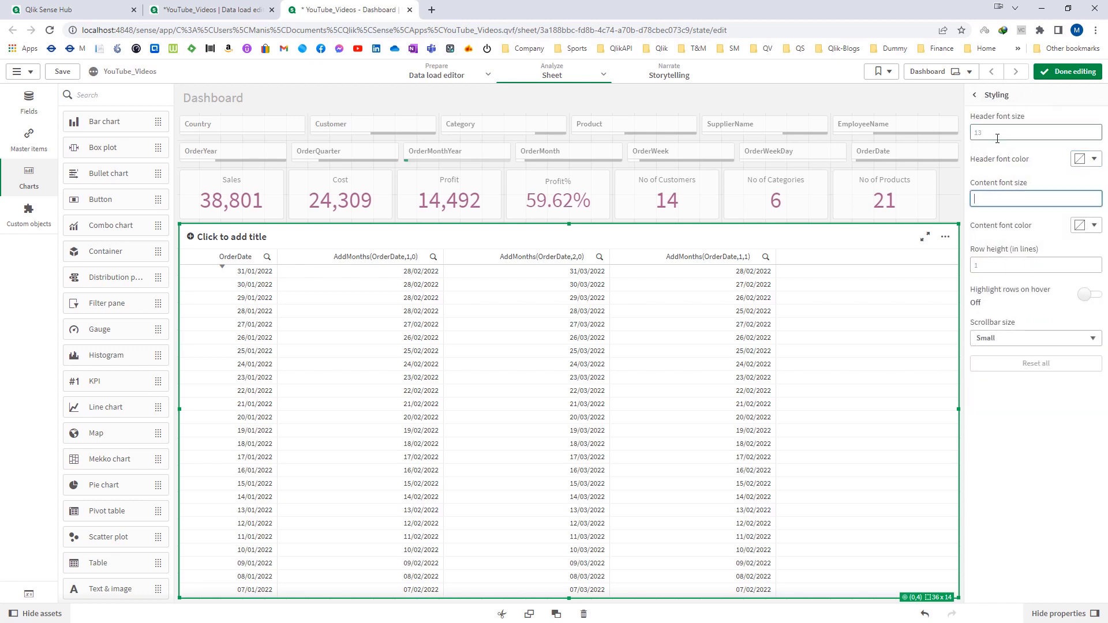
{"action": "type", "text": "15"}
{"action": "key", "text": "Tab"}
{"action": "left_click", "coordinate": [1068, 72]}
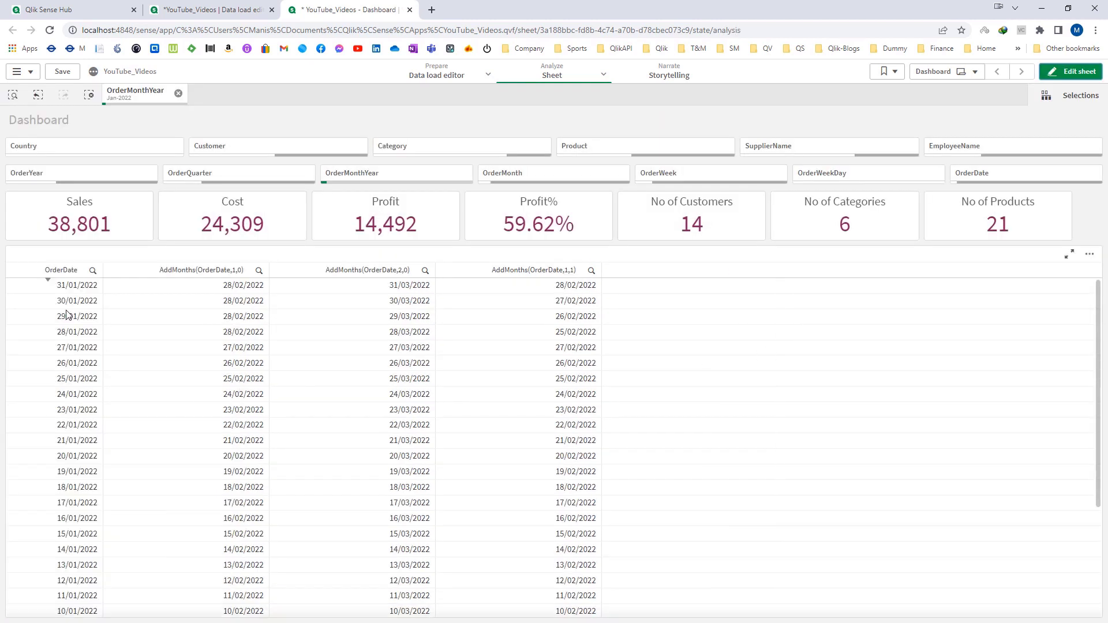
Step: Filter the table to the OrderDate values from 31/01/2022 down to 26/01/2022 and confirm the selection
{"action": "left_click_drag", "start_coordinate": [65, 293], "coordinate": [81, 369]}
{"action": "left_click", "coordinate": [85, 250]}
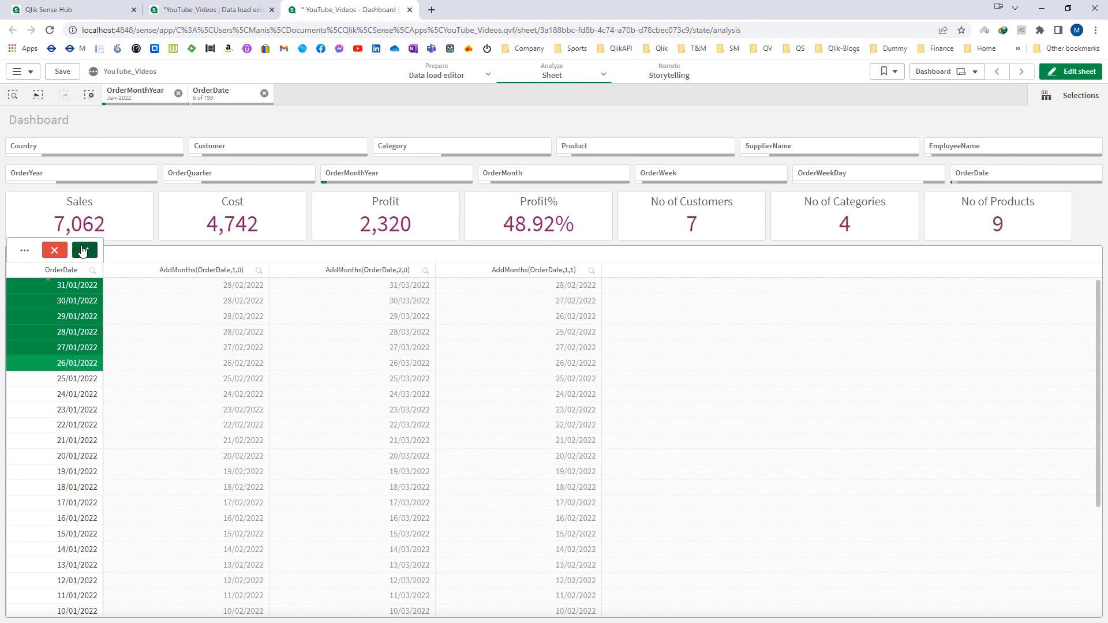
Step: Move the AddMonths(OrderDate,1,1) column directly after AddMonths(OrderDate,1,0) in the table and finish editing the sheet
{"action": "left_click", "coordinate": [1070, 72]}
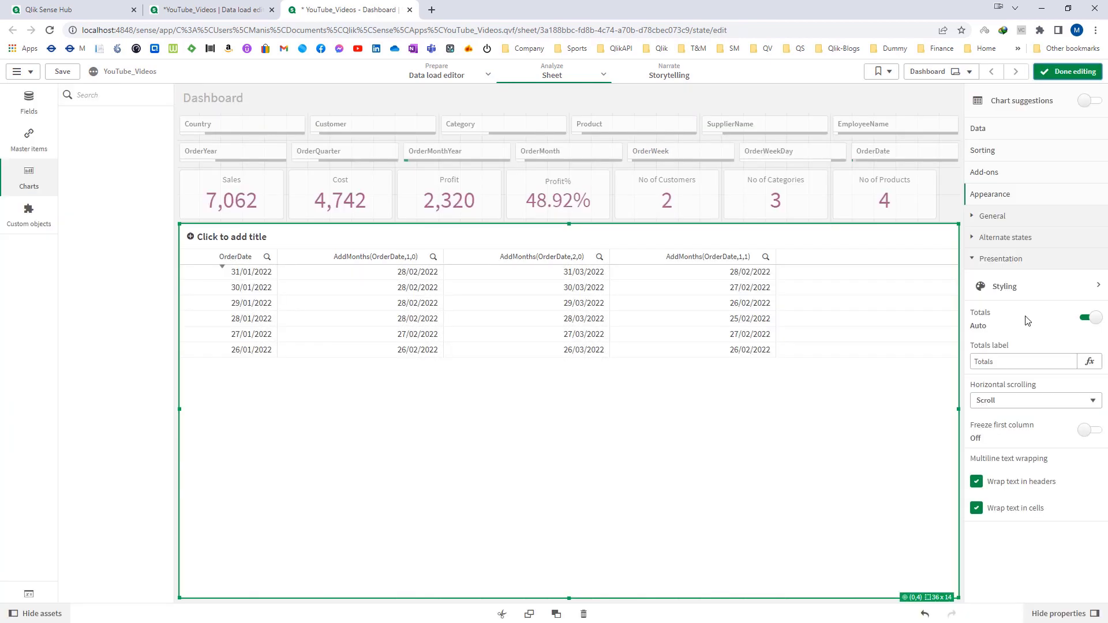
{"action": "left_click", "coordinate": [991, 132]}
{"action": "left_click_drag", "start_coordinate": [1005, 250], "coordinate": [1005, 209]}
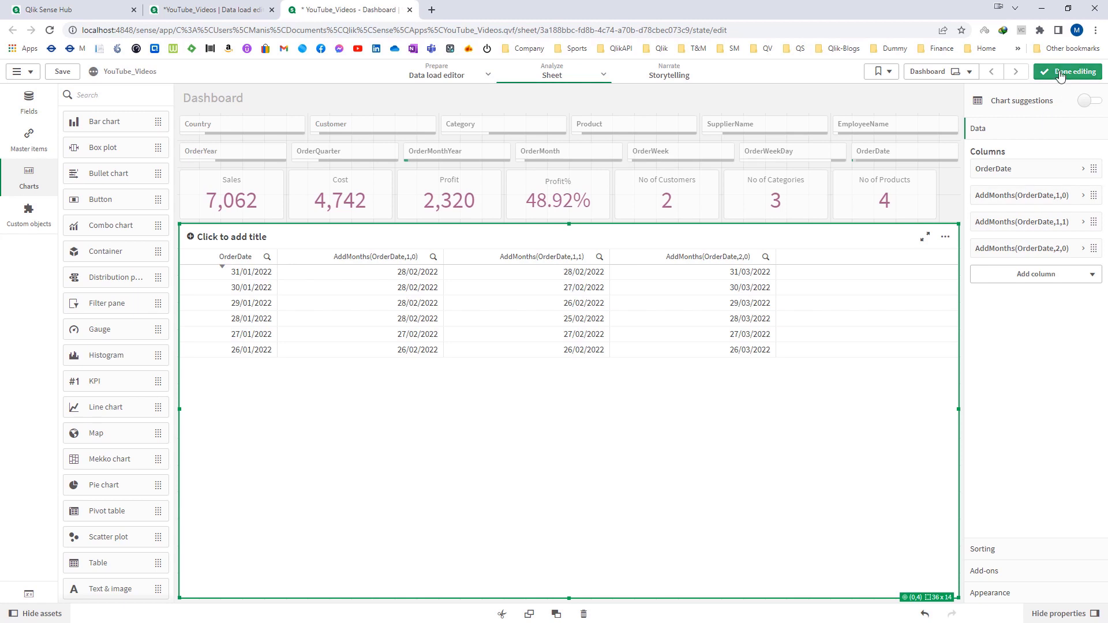
{"action": "left_click", "coordinate": [1063, 72]}
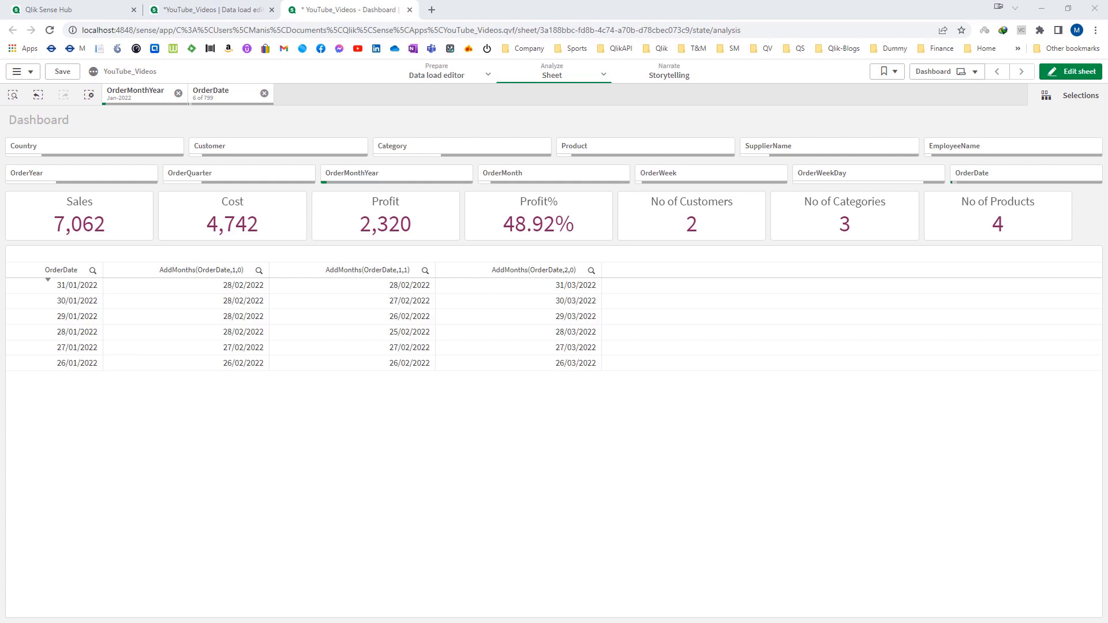
Step: Switch to the blank Excel workbook and enter 31/01/2022 in B3 and 30/01/2022 in B4
{"action": "left_click_drag", "start_coordinate": [387, 185], "coordinate": [575, 97]}
{"action": "left_click", "coordinate": [383, 233]}
{"action": "scroll", "coordinate": [383, 233], "scroll_direction": "left", "scroll_amount": 3}
{"action": "left_click", "coordinate": [383, 233]}
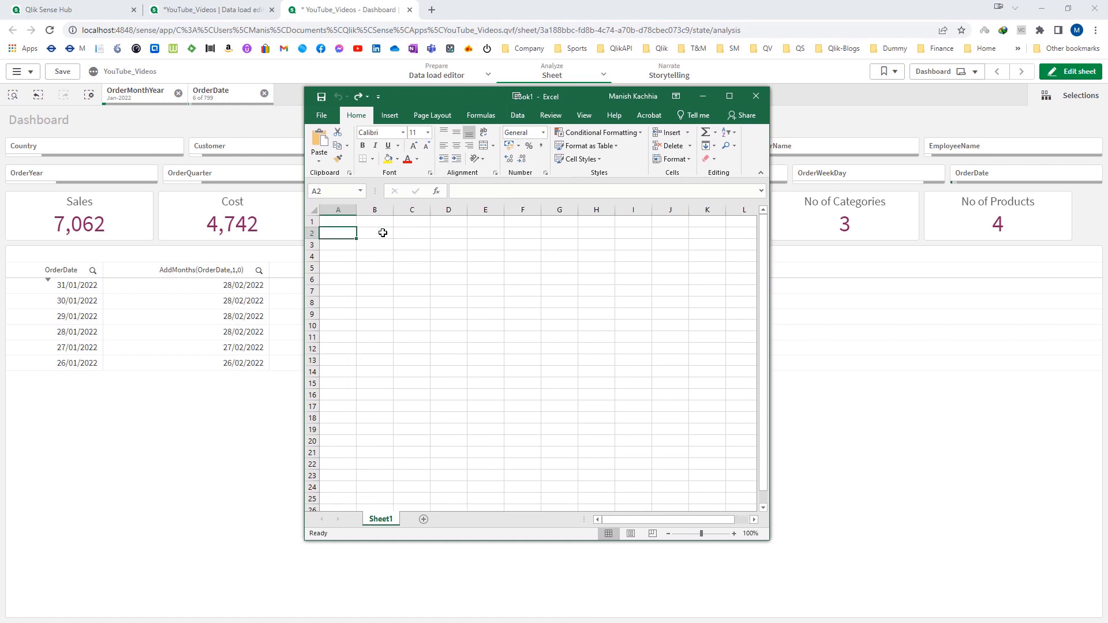
{"action": "key", "text": "Down"}
{"action": "type", "text": "31/01/2022"}
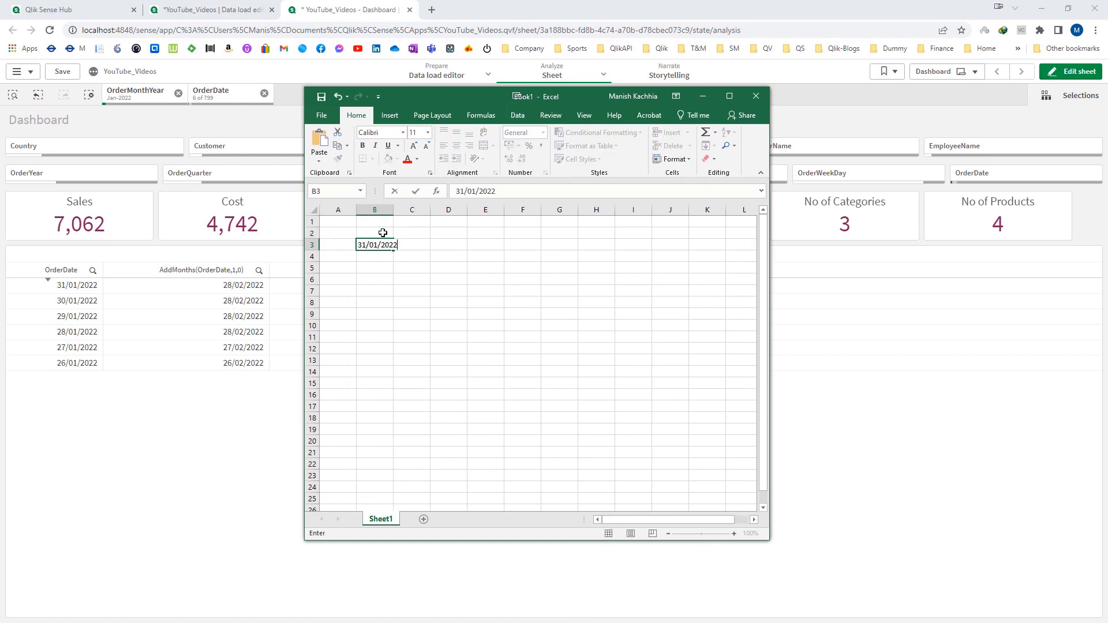
{"action": "key", "text": "Return"}
{"action": "type", "text": "3"}
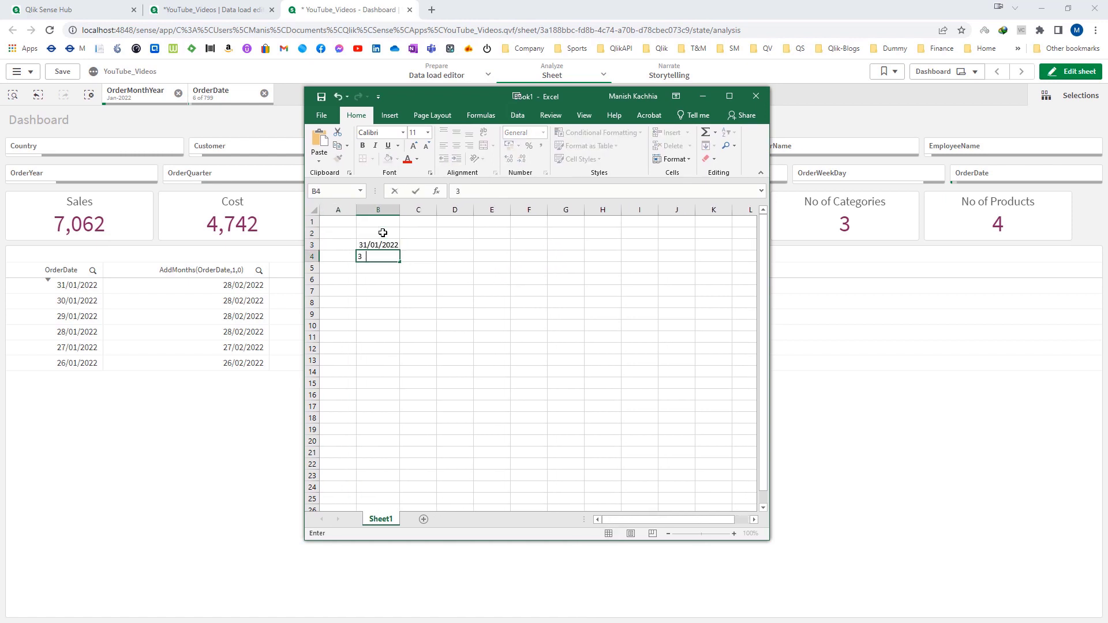
{"action": "type", "text": "0/01/2022"}
Step: Extend the descending date series from B3:B4 down to B8, ending at 26/01/2022
{"action": "key", "text": "Up"}
{"action": "key", "text": "shift+Down"}
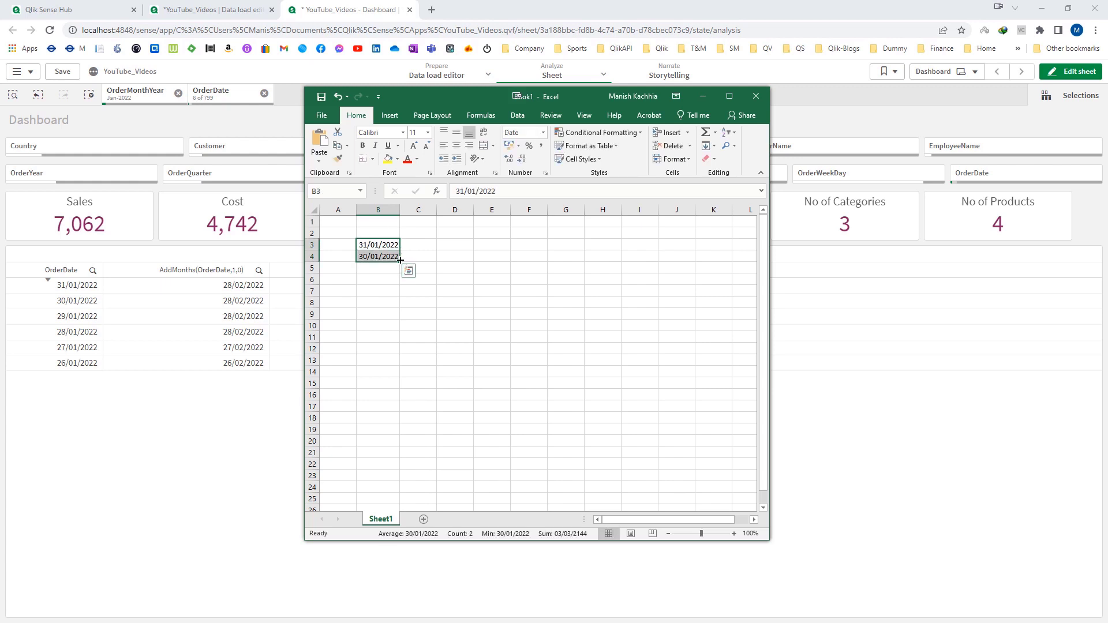
{"action": "left_click_drag", "start_coordinate": [399, 262], "coordinate": [396, 312]}
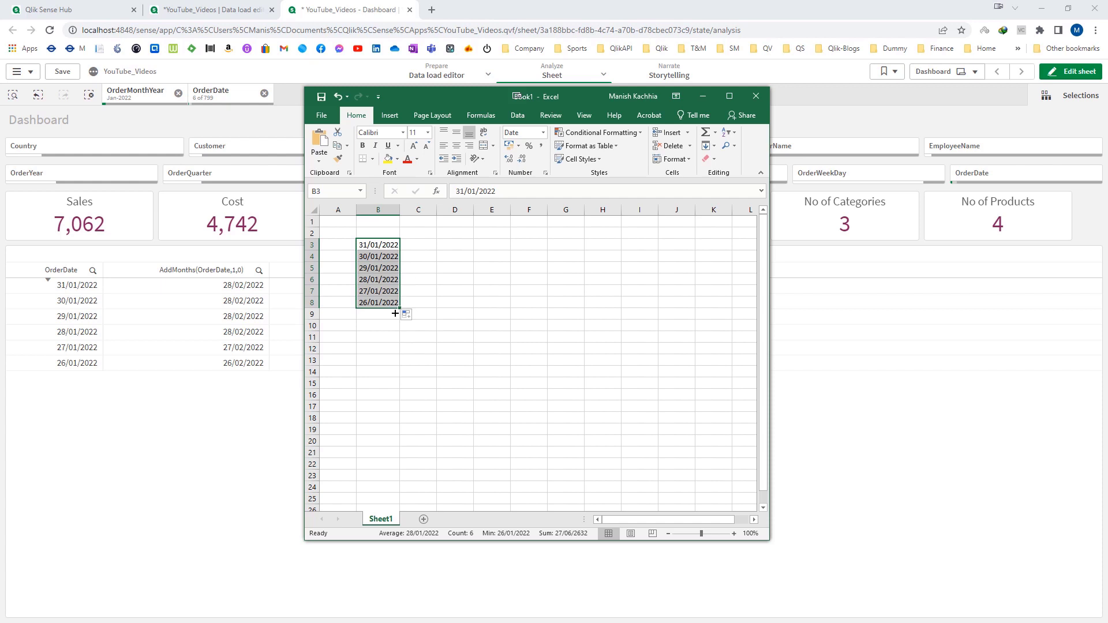
Step: Add the headers OrderDate in B2 and AddMonths(OrderDate,1,0) in C2, and fit column C to its text
{"action": "key", "text": "Up"}
{"action": "left_click_drag", "start_coordinate": [486, 96], "coordinate": [635, 123]}
{"action": "type", "text": "OrderDate"}
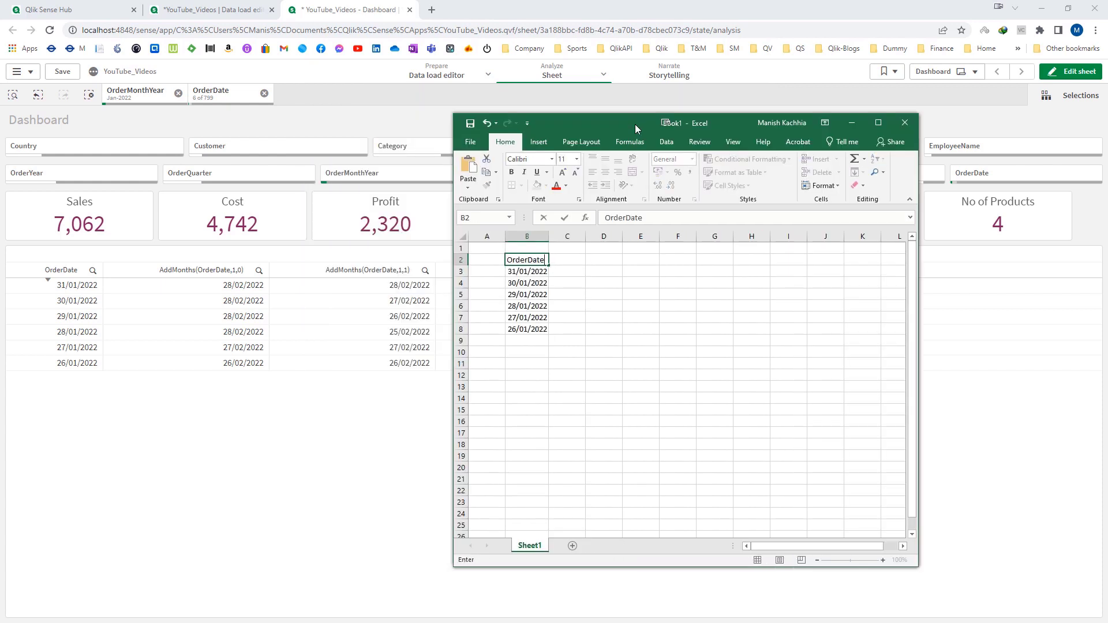
{"action": "key", "text": "Tab"}
{"action": "type", "text": "AddMonths("}
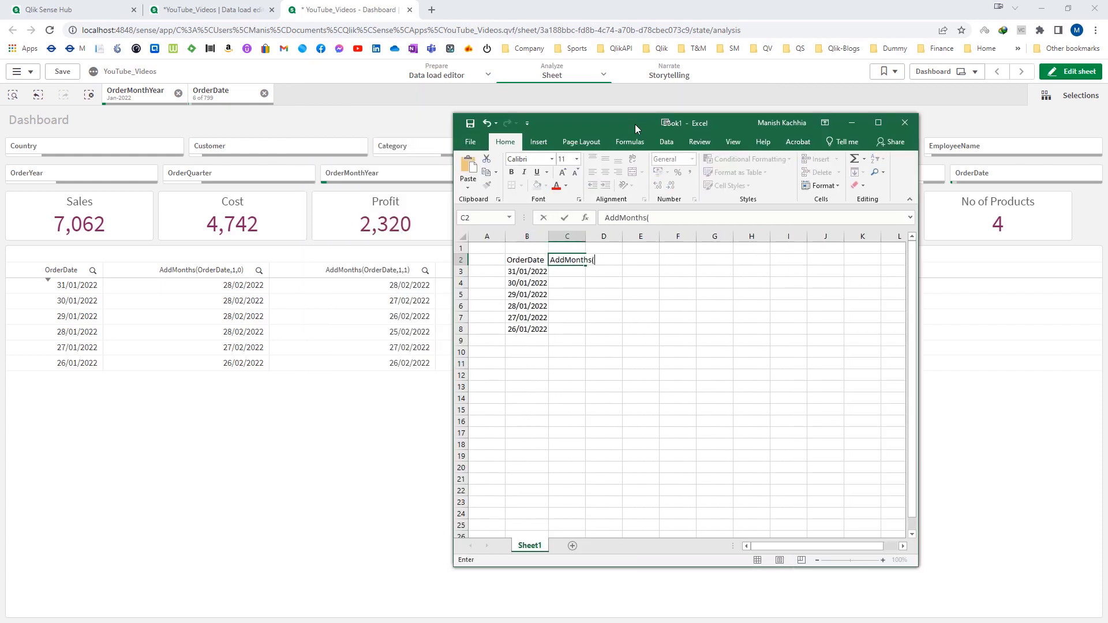
{"action": "type", "text": "OrderDate,1,0)"}
{"action": "key", "text": "Return"}
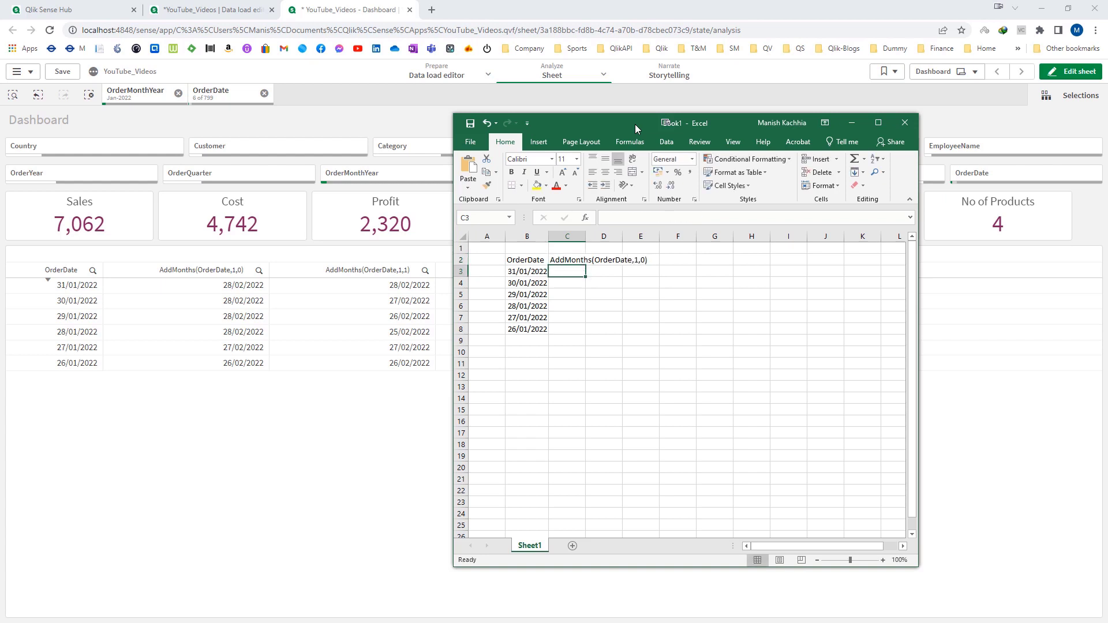
{"action": "double_click", "coordinate": [586, 236]}
Step: Copy the C2 header into D2, change it to AddMonths(OrderDate,1,1), and fit column D to its text
{"action": "key", "text": "Up"}
{"action": "key", "text": "ctrl+c"}
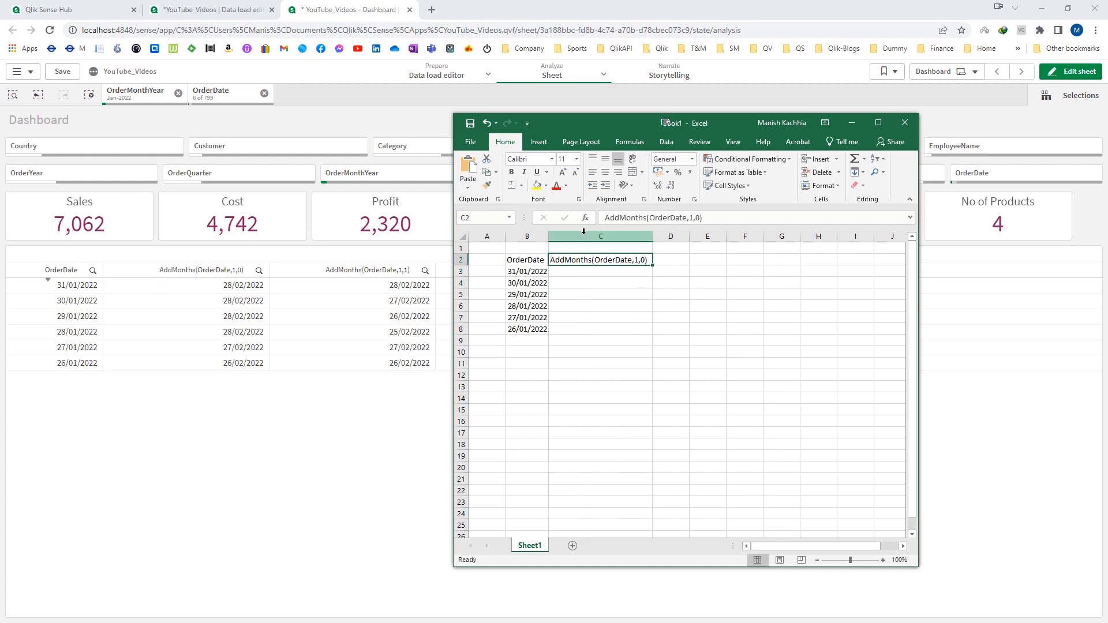
{"action": "key", "text": "Right"}
{"action": "key", "text": "ctrl+v"}
{"action": "key", "text": "Escape"}
{"action": "key", "text": "F2"}
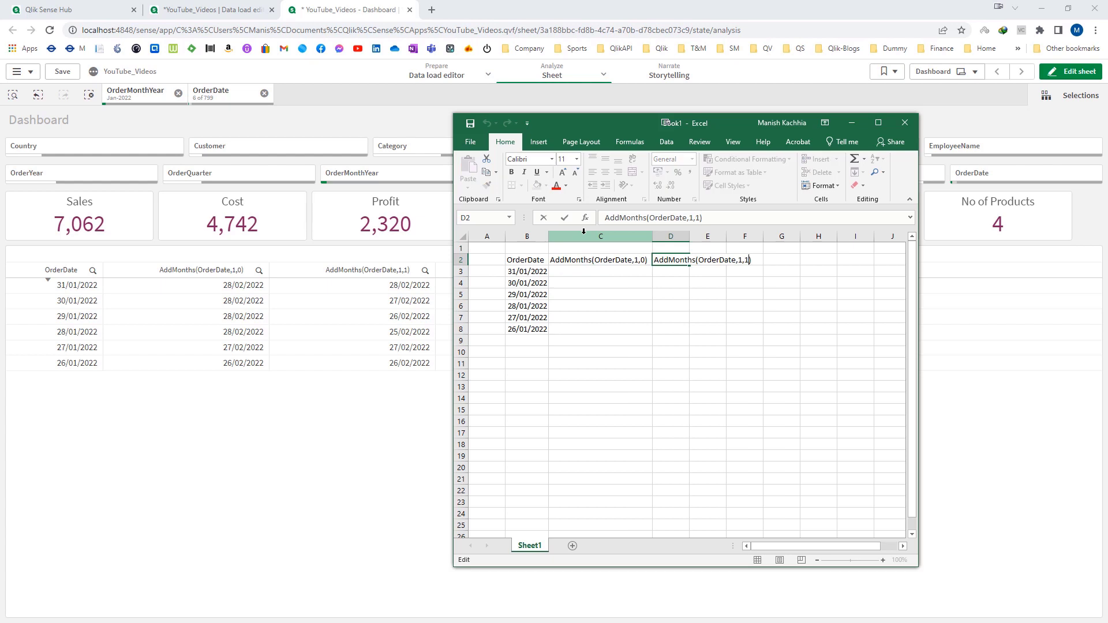
{"action": "key", "text": "BackSpace"}
{"action": "type", "text": "1"}
{"action": "key", "text": "Return"}
{"action": "key", "text": "Up"}
{"action": "key", "text": "Up"}
{"action": "key", "text": "Left"}
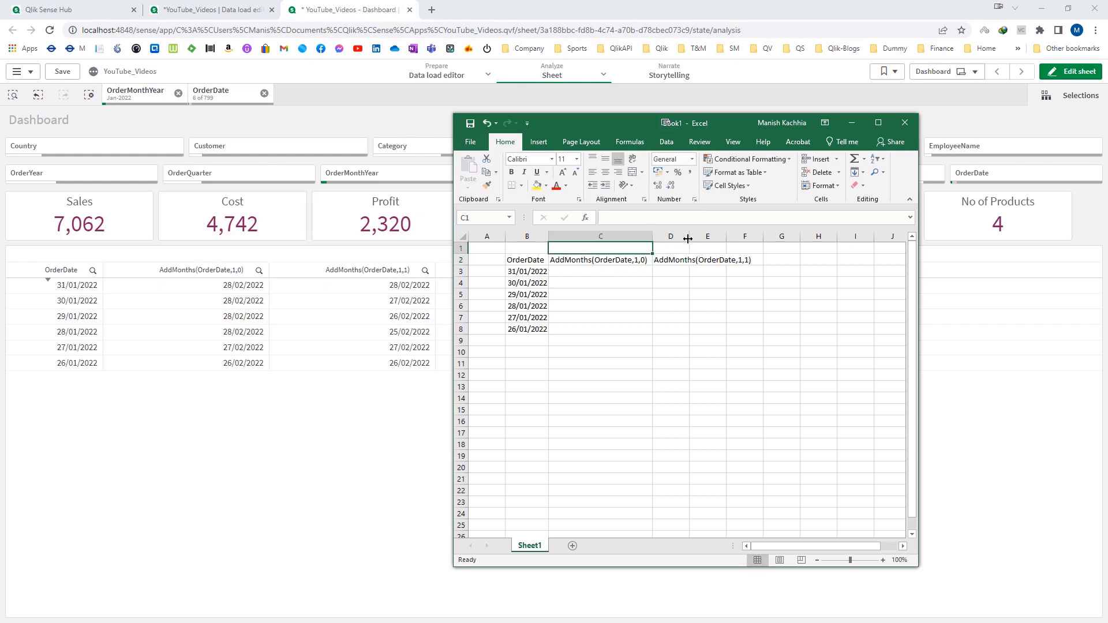
{"action": "double_click", "coordinate": [653, 236]}
Step: Enter 28/02/2022 in C3 as the mode 0 result for 31/01/2022
{"action": "key", "text": "Down"}
{"action": "key", "text": "Down"}
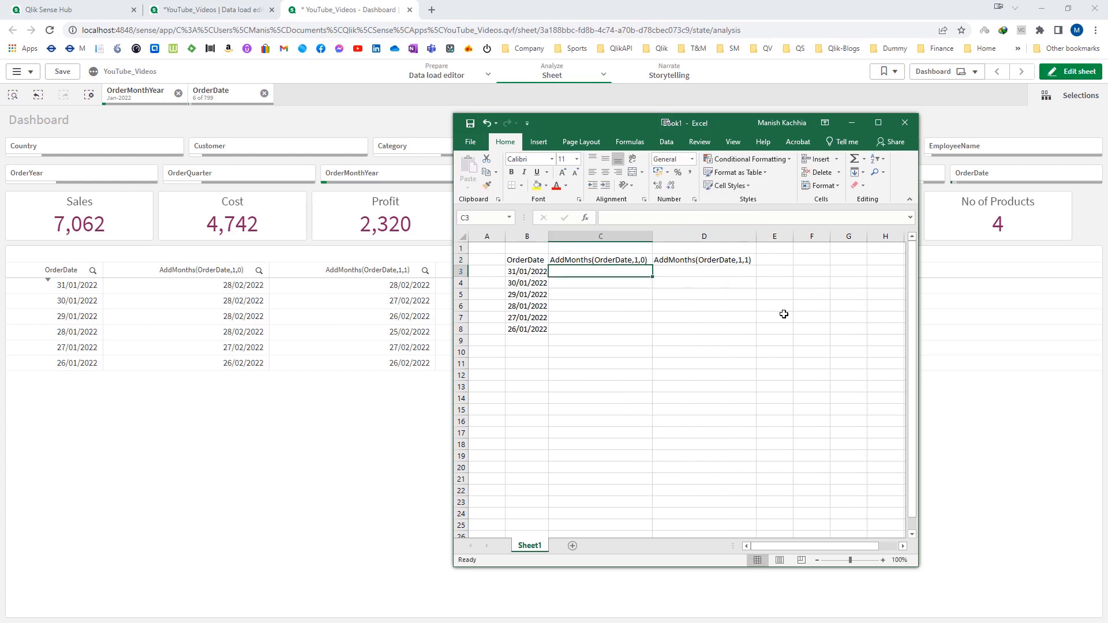
{"action": "key", "text": "Left"}
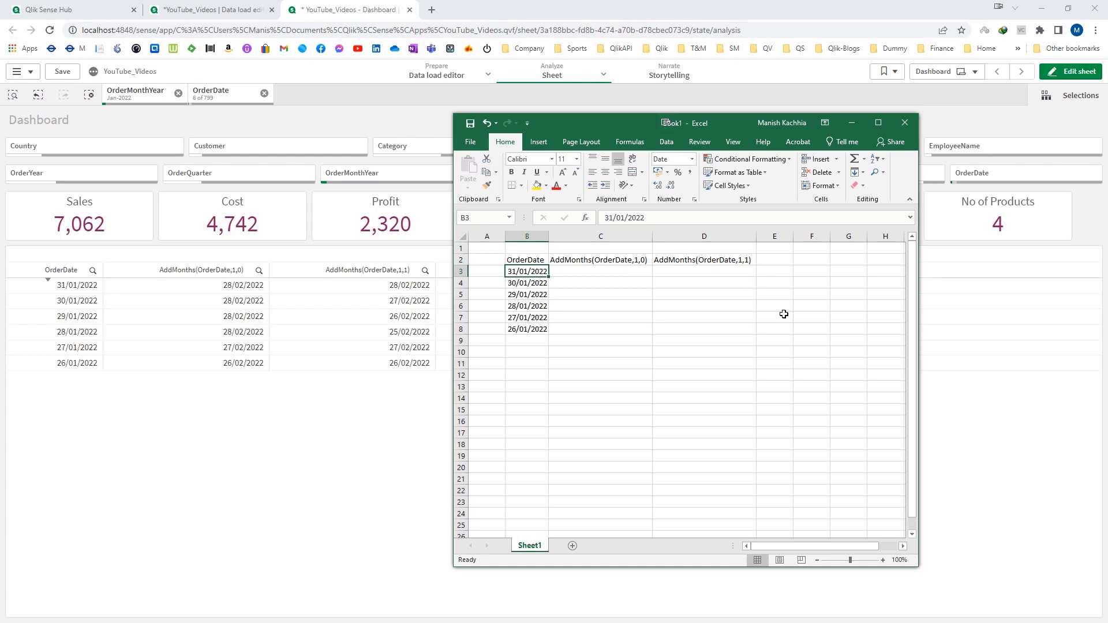
{"action": "key", "text": "Right"}
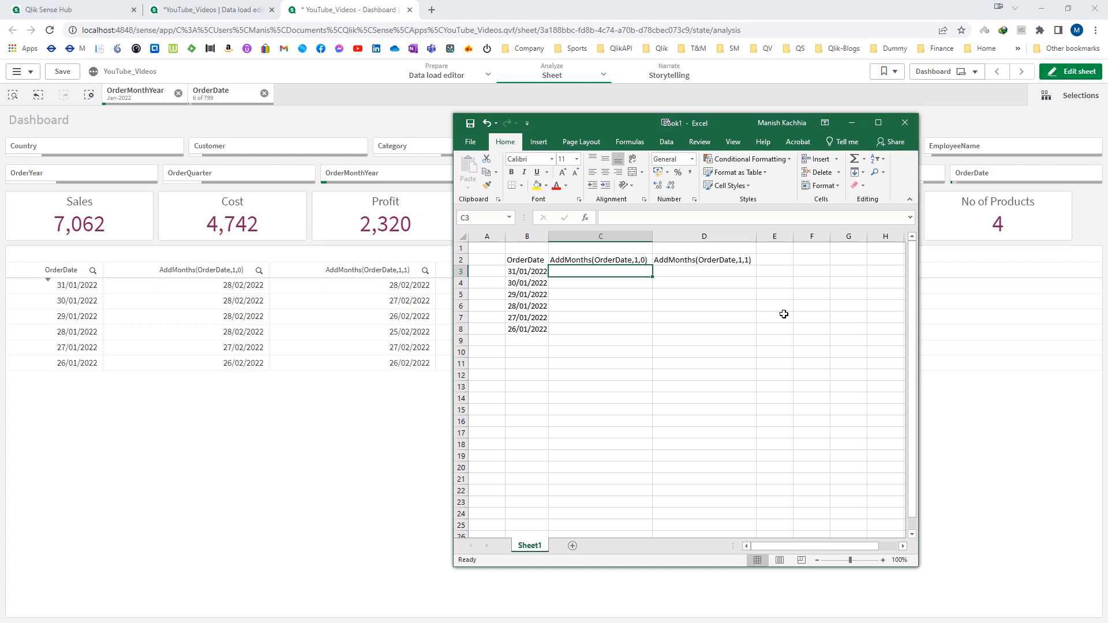
{"action": "type", "text": "28"}
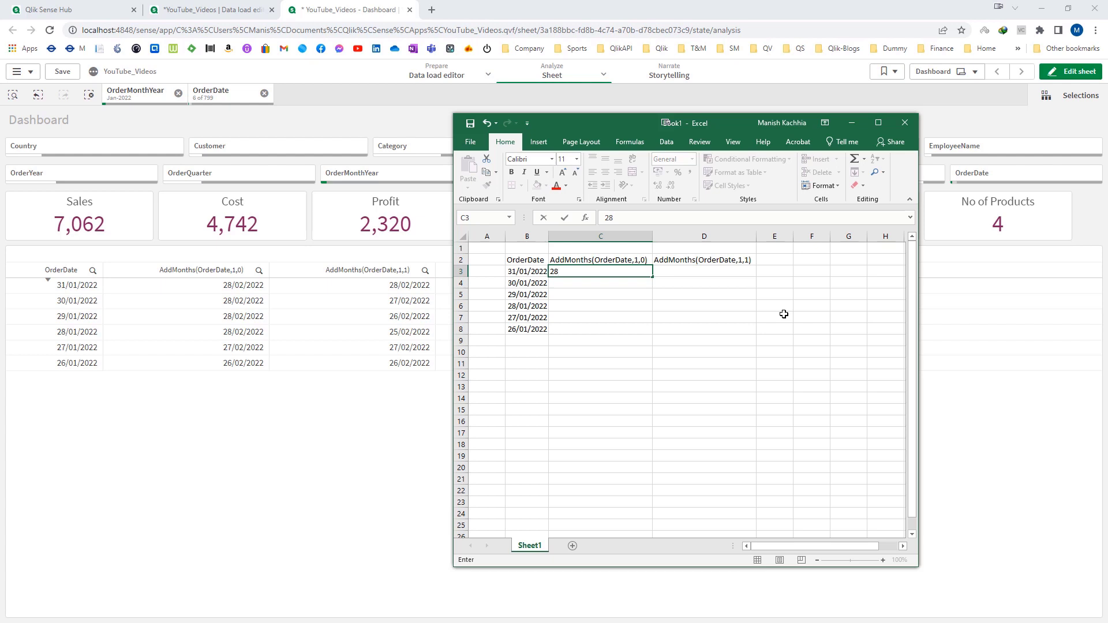
{"action": "type", "text": "/02"}
{"action": "type", "text": "/202"}
{"action": "type", "text": "2"}
{"action": "key", "text": "Return"}
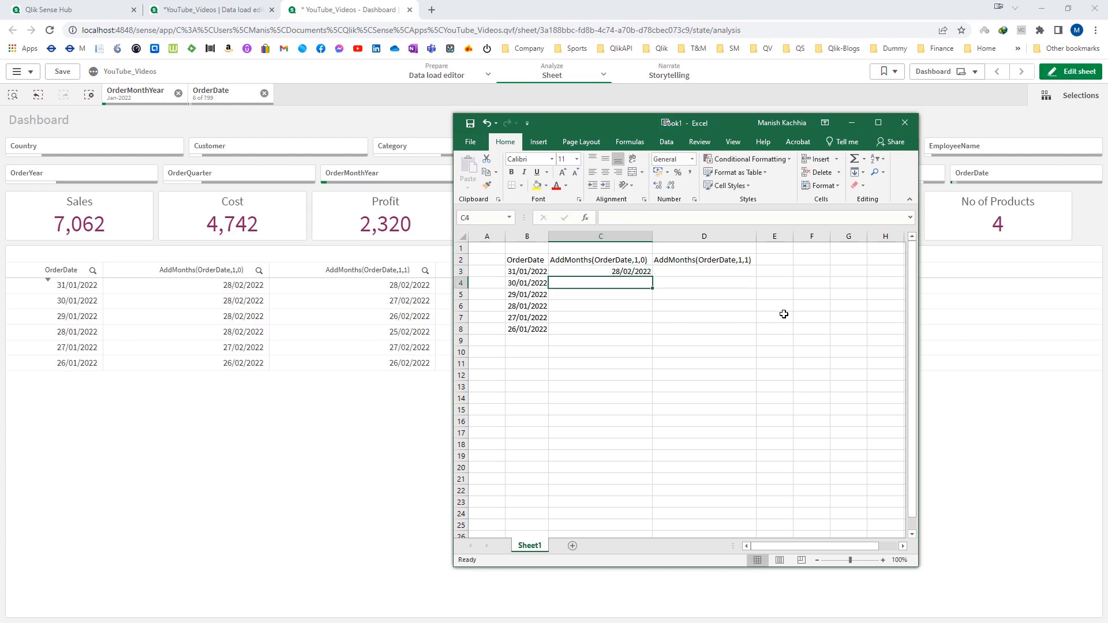
Step: Repeat 28/02/2022 in cells C4 to C6 for the order dates 30/01/2022, 29/01/2022 and 28/01/2022
{"action": "key", "text": "ctrl+d"}
{"action": "key", "text": "Left"}
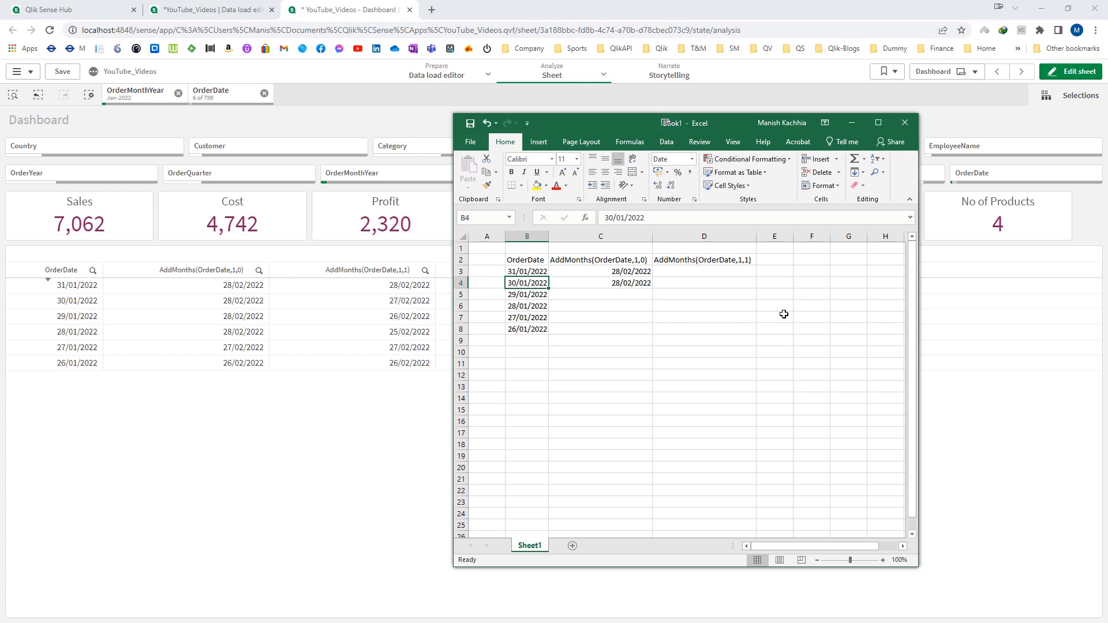
{"action": "key", "text": "Right"}
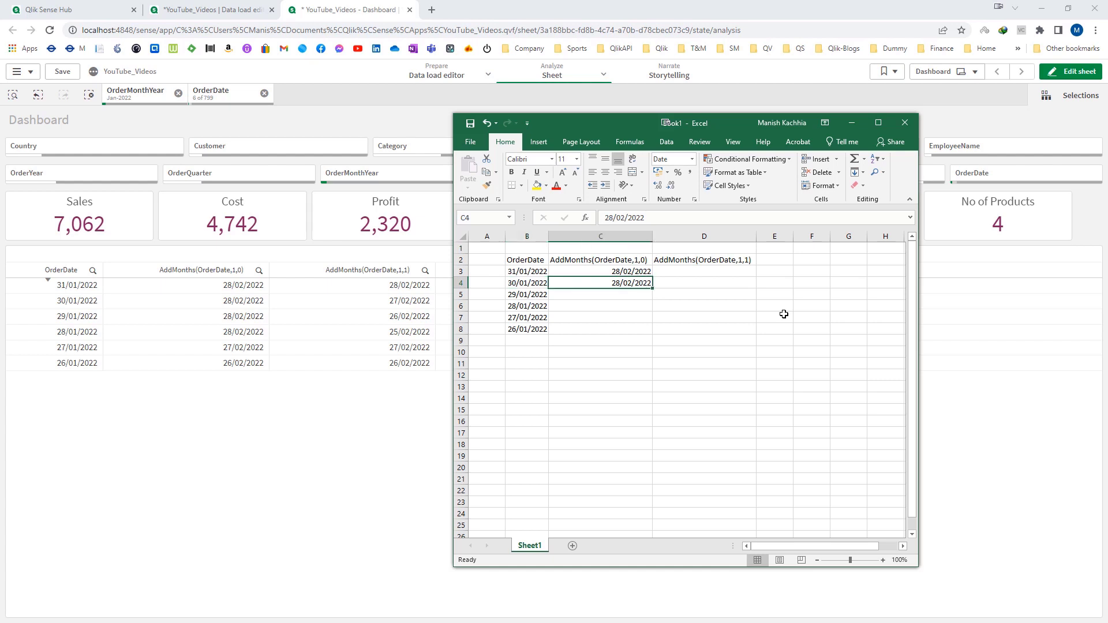
{"action": "key", "text": "Left"}
{"action": "key", "text": "Down"}
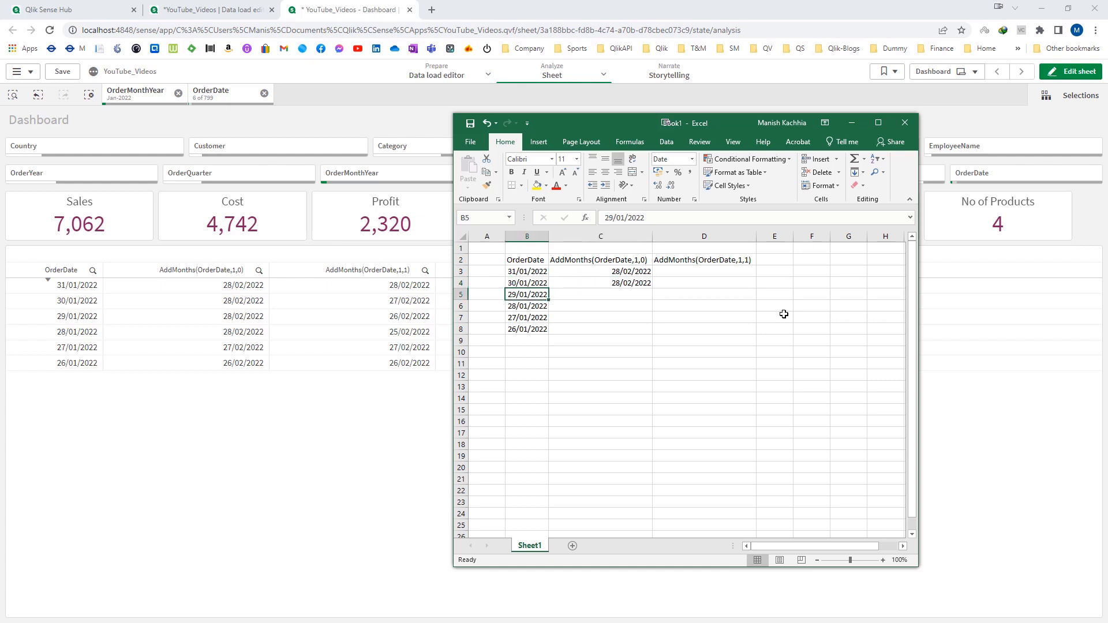
{"action": "key", "text": "Right"}
{"action": "key", "text": "ctrl+d"}
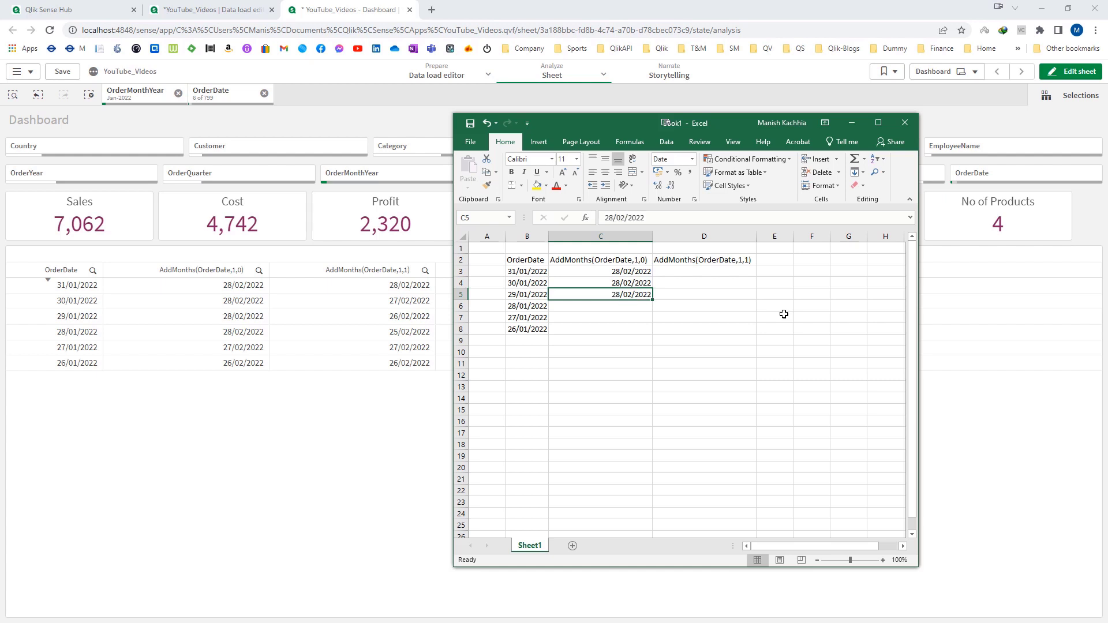
{"action": "key", "text": "Down"}
{"action": "key", "text": "ctrl+d"}
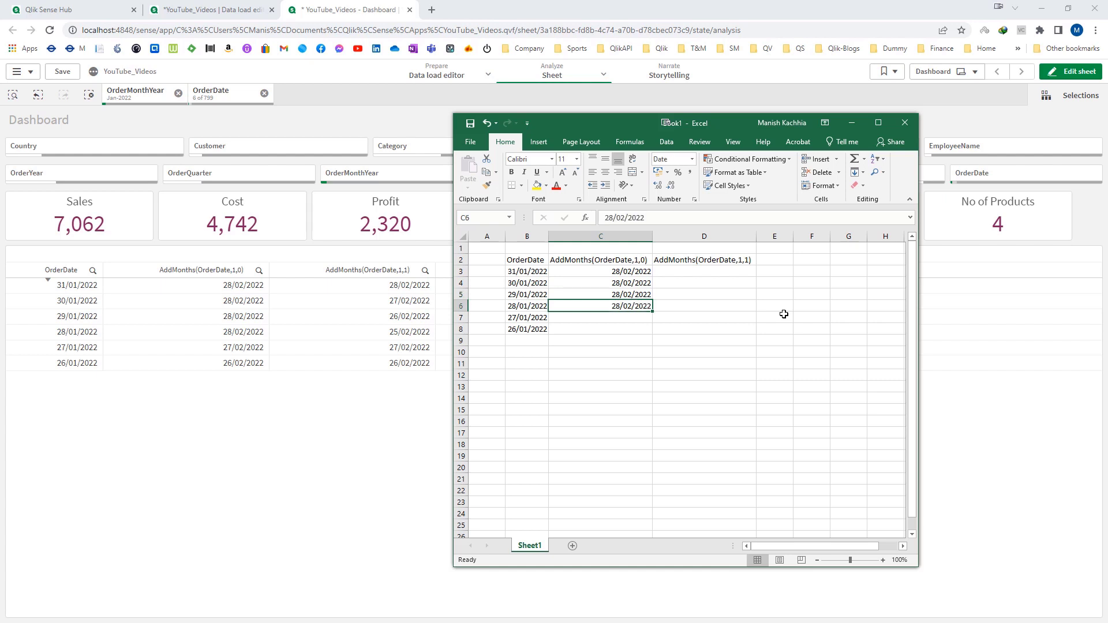
Step: Enter 27/02/2022 in C7 and 26/02/2022 in C8, and return to the first result in C3
{"action": "key", "text": "Down"}
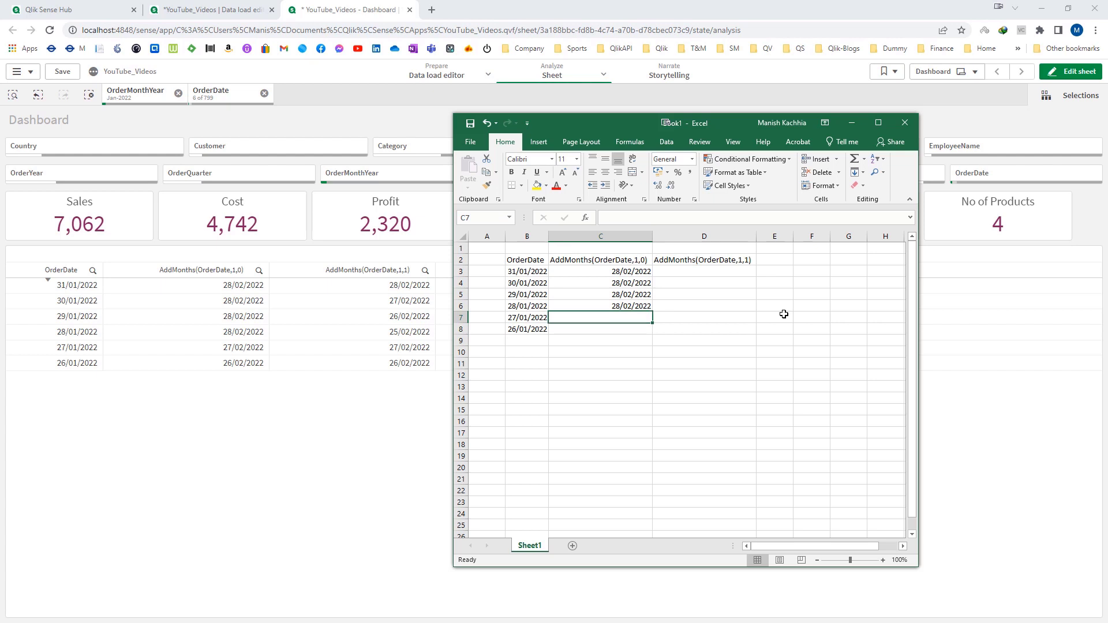
{"action": "type", "text": "27/02"}
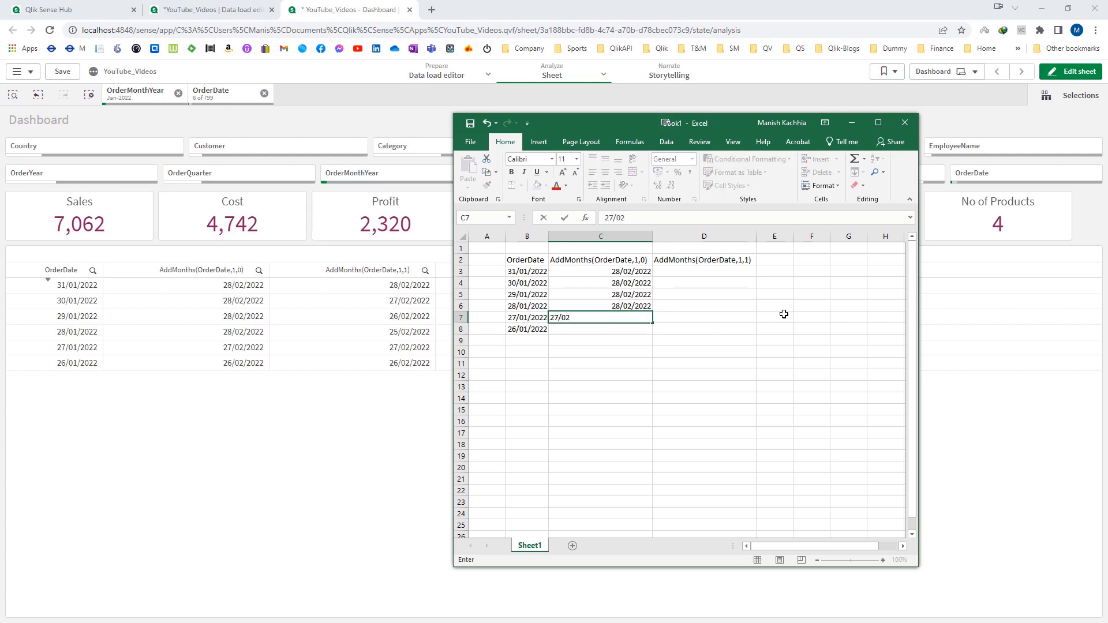
{"action": "type", "text": "/2022"}
{"action": "key", "text": "Return"}
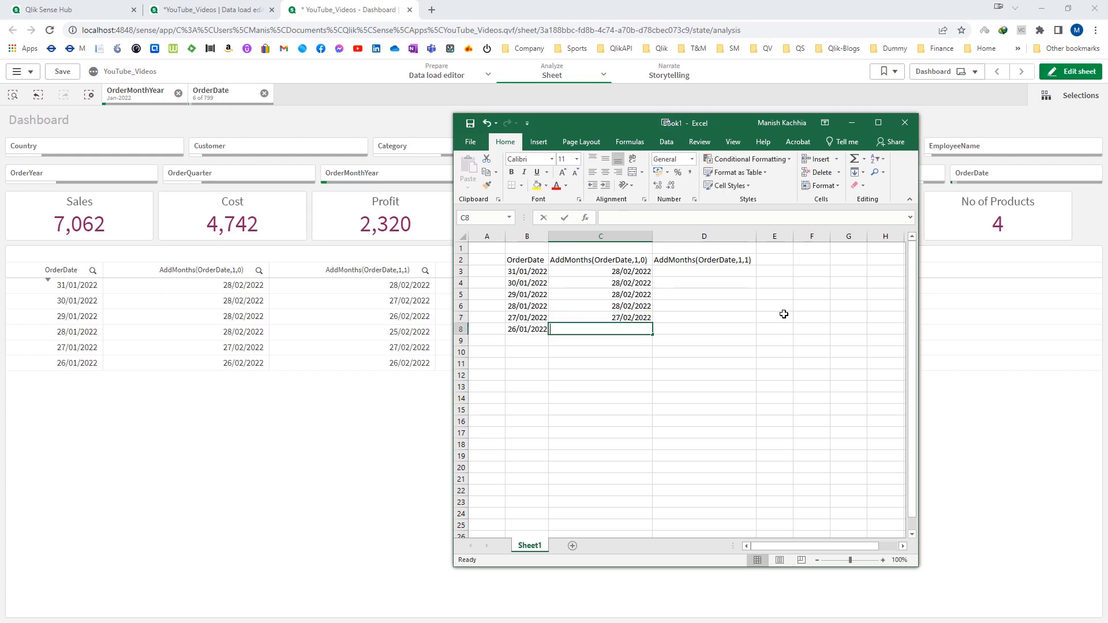
{"action": "type", "text": "26/02/200"}
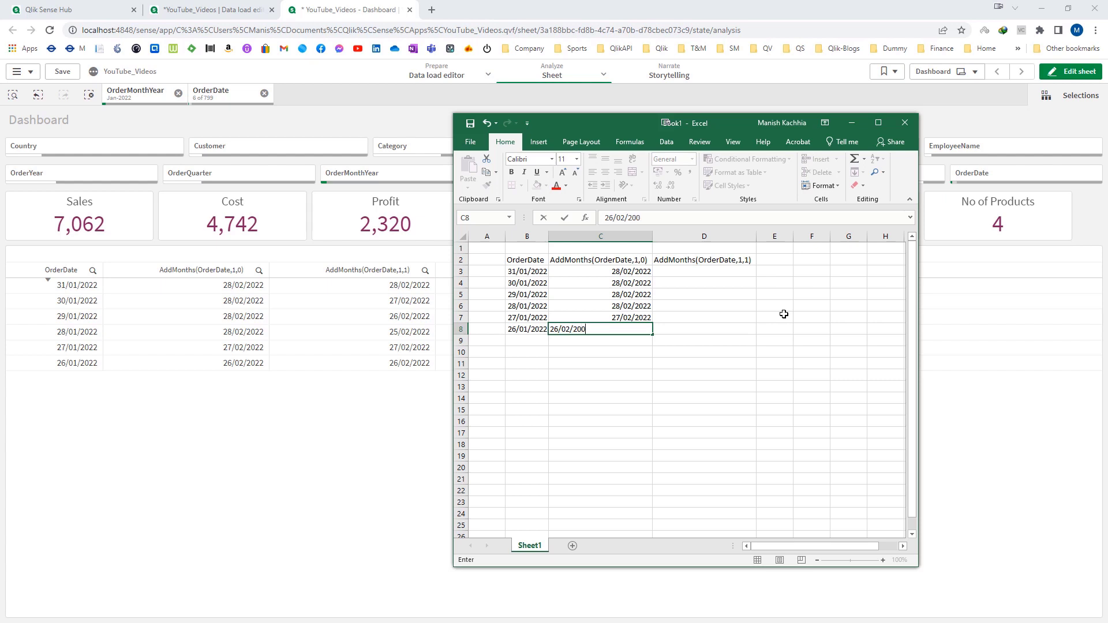
{"action": "type", "text": "22"}
{"action": "key", "text": "Return"}
{"action": "key", "text": "Up"}
{"action": "key", "text": "Up"}
{"action": "key", "text": "Up"}
{"action": "key", "text": "Up"}
{"action": "key", "text": "Up"}
{"action": "key", "text": "Up"}
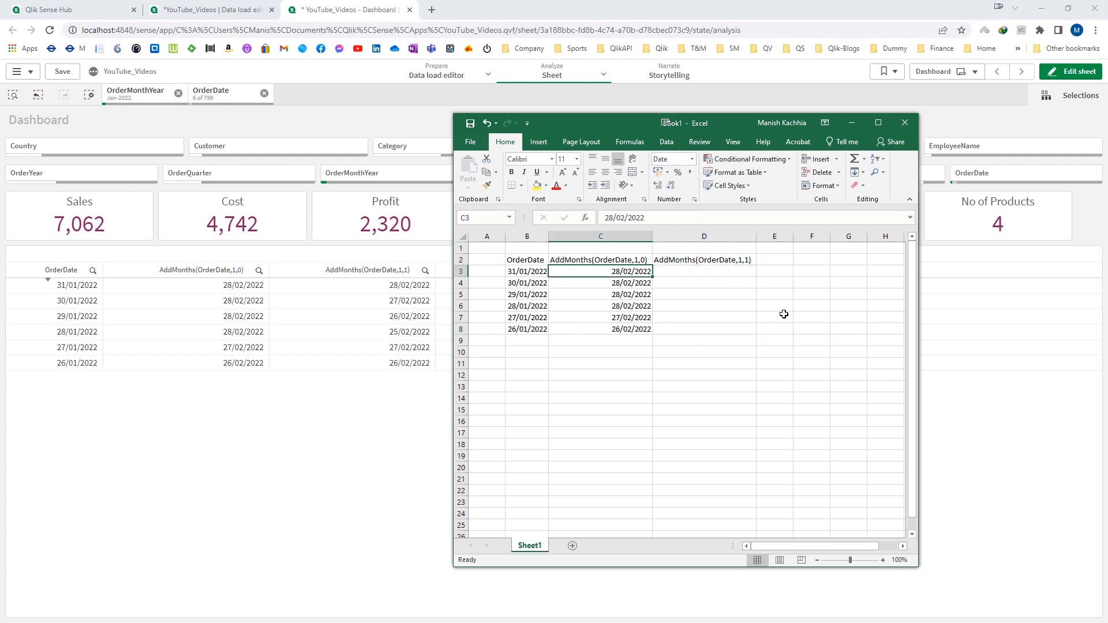
Step: Highlight the mode 0 results in C3 to C6 to examine the dates returned for the last four January days
{"action": "key", "text": "shift+Down"}
{"action": "key", "text": "shift+Down"}
{"action": "key", "text": "shift+Down"}
{"action": "key", "text": "Left"}
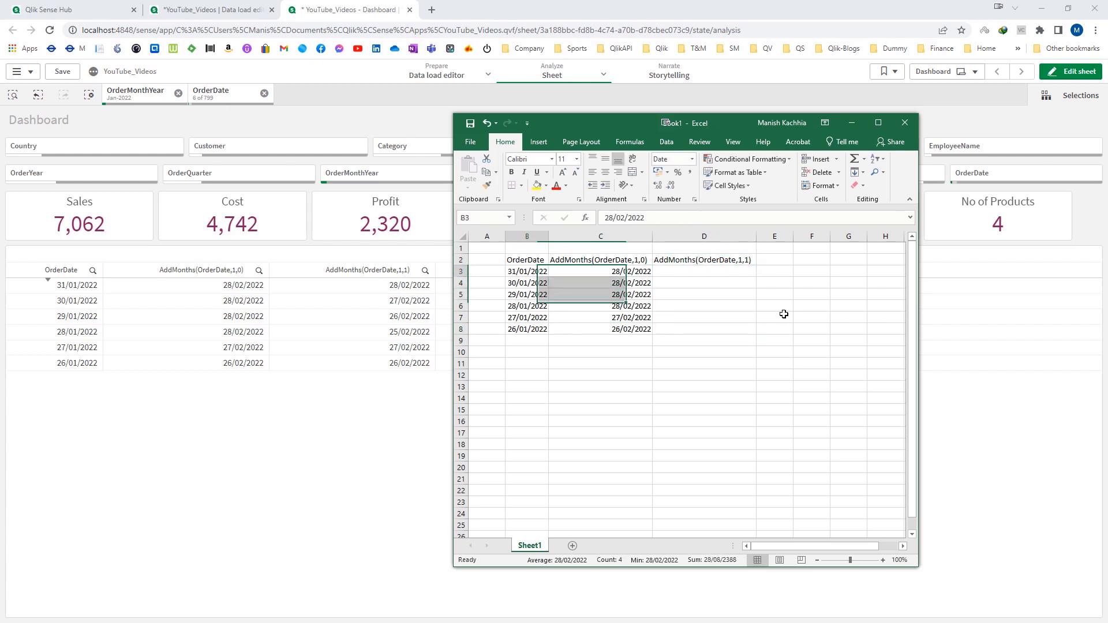
{"action": "key", "text": "Right"}
{"action": "key", "text": "shift+Down"}
{"action": "key", "text": "shift+Down"}
{"action": "key", "text": "shift+Down"}
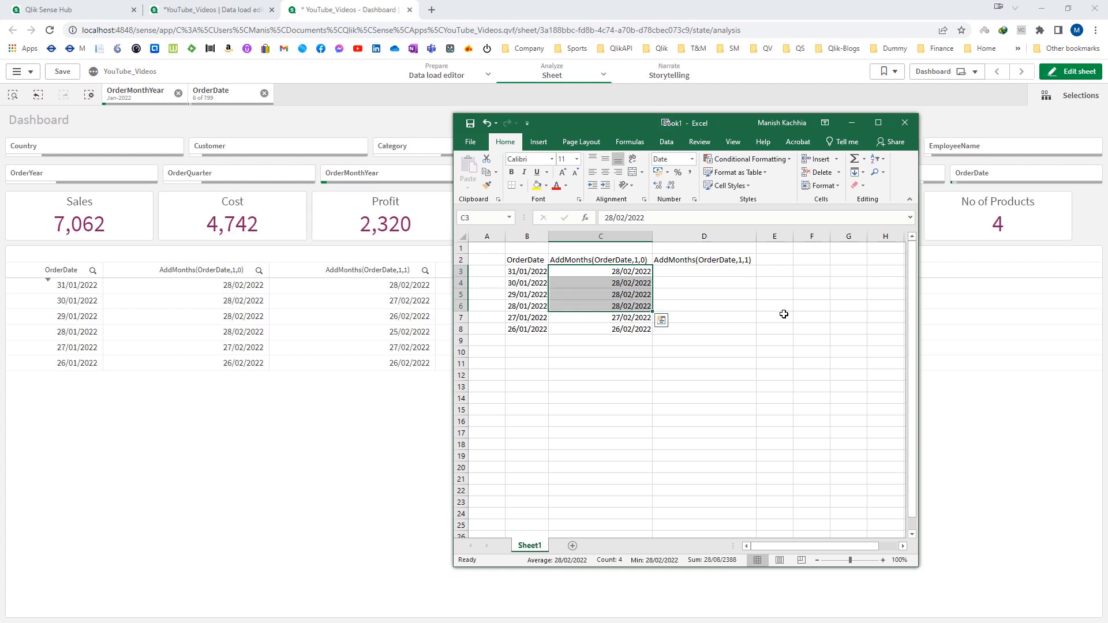
Step: Enter 28/02/2022 in D3 as the mode 1 result for the order date 31/01/2022
{"action": "key", "text": "Right"}
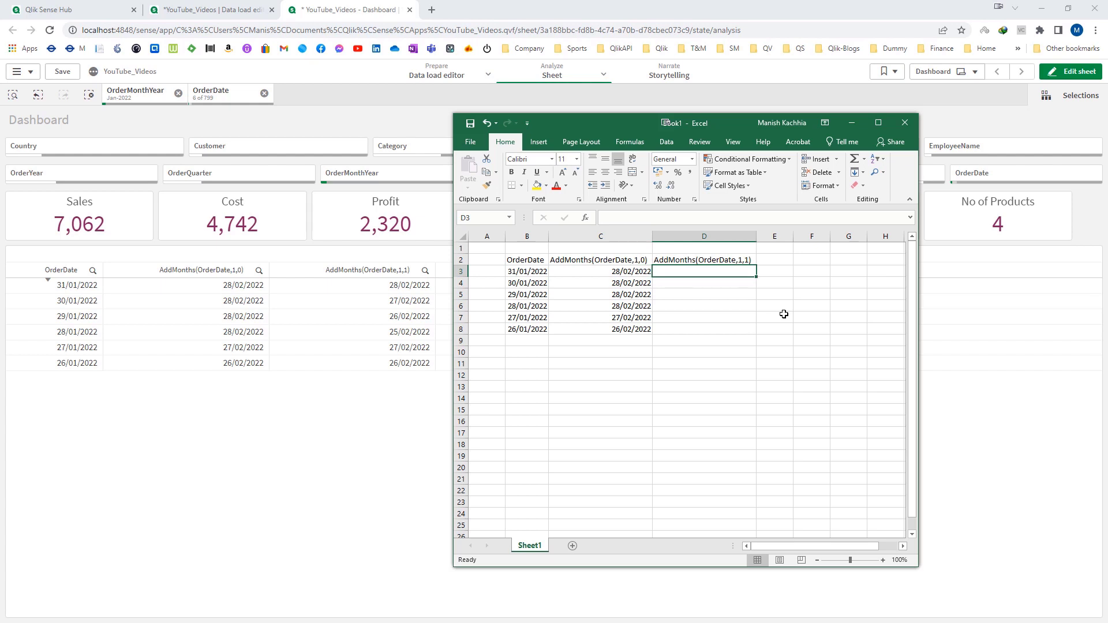
{"action": "key", "text": "Left"}
{"action": "key", "text": "Left"}
{"action": "key", "text": "Right"}
{"action": "key", "text": "Right"}
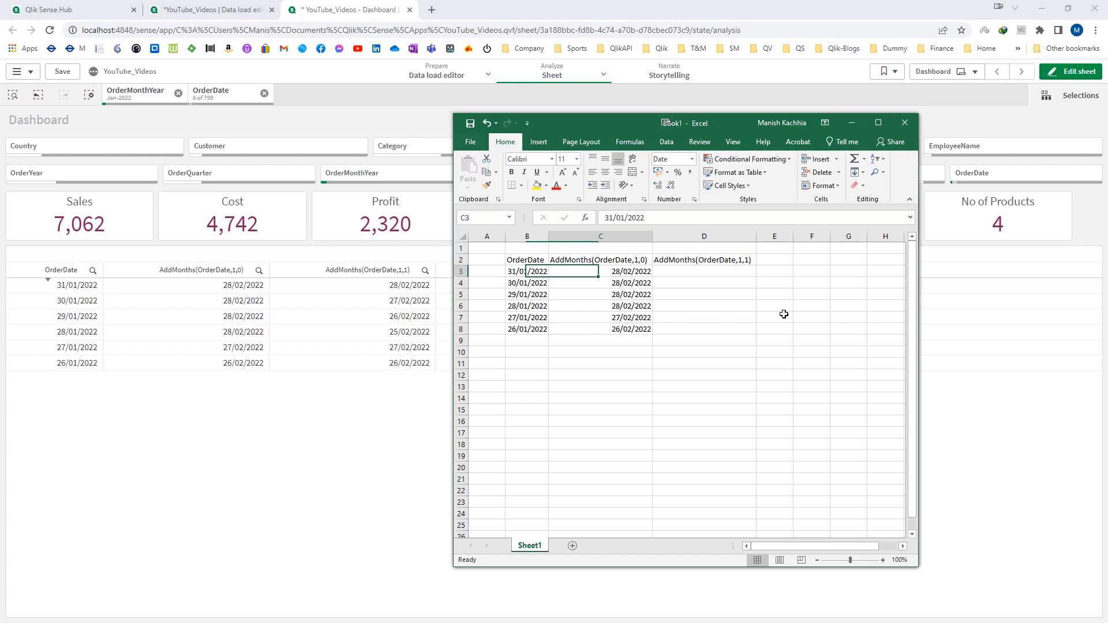
{"action": "type", "text": "28/02/2022"}
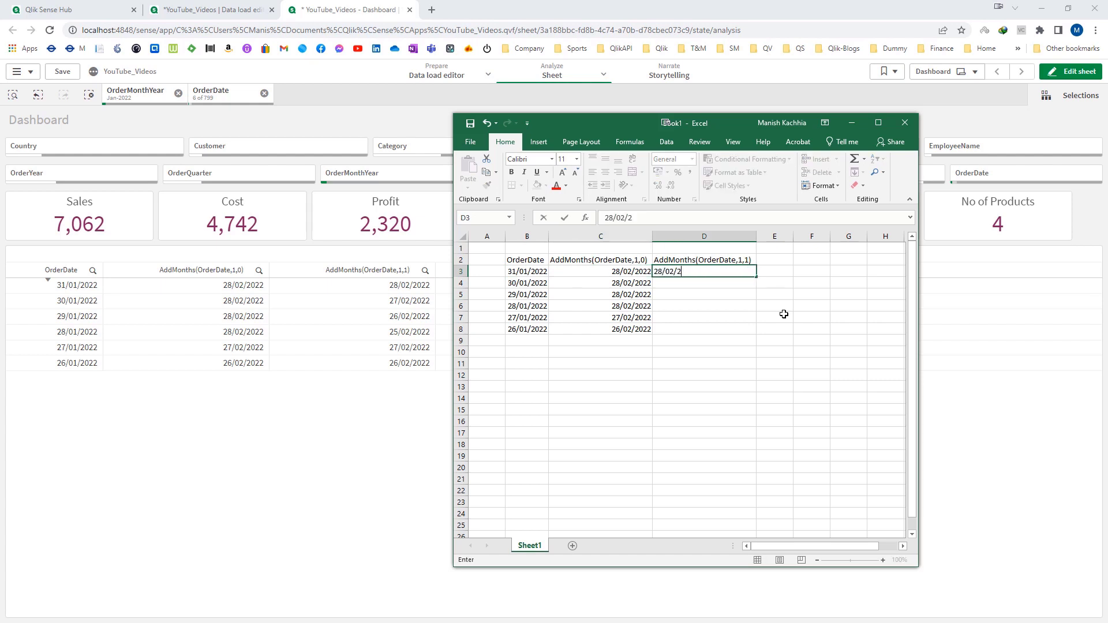
{"action": "key", "text": "Return"}
Step: Compare the order date in B4 with the mode 1 result in D3 and the empty cell D4
{"action": "key", "text": "Left"}
{"action": "key", "text": "Left"}
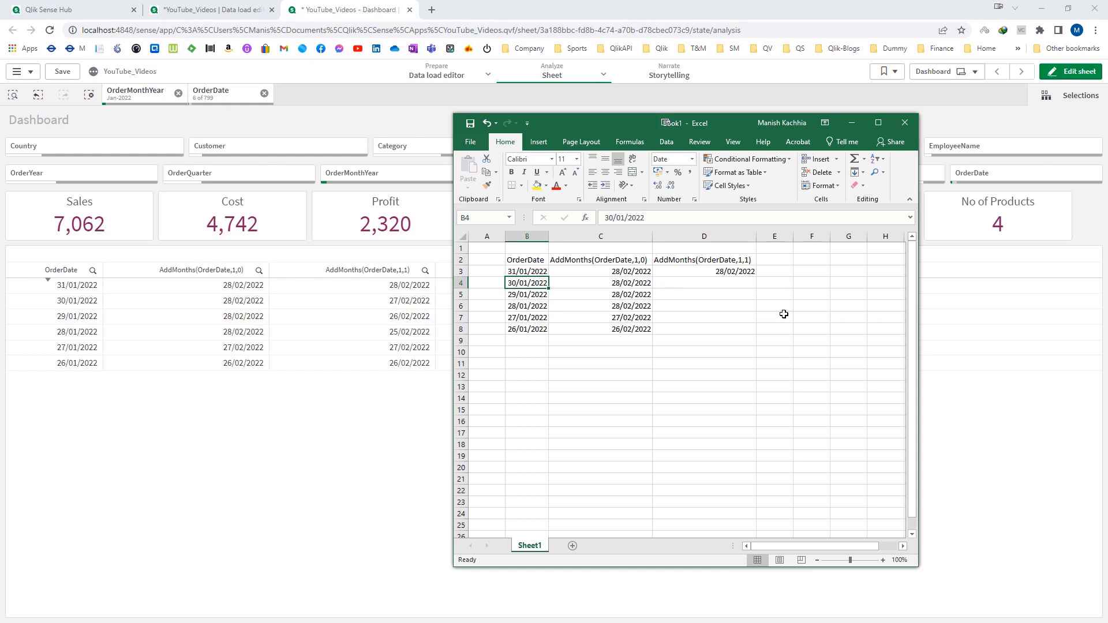
{"action": "key", "text": "Right"}
{"action": "key", "text": "Right"}
{"action": "key", "text": "Right"}
{"action": "key", "text": "Left"}
{"action": "key", "text": "Up"}
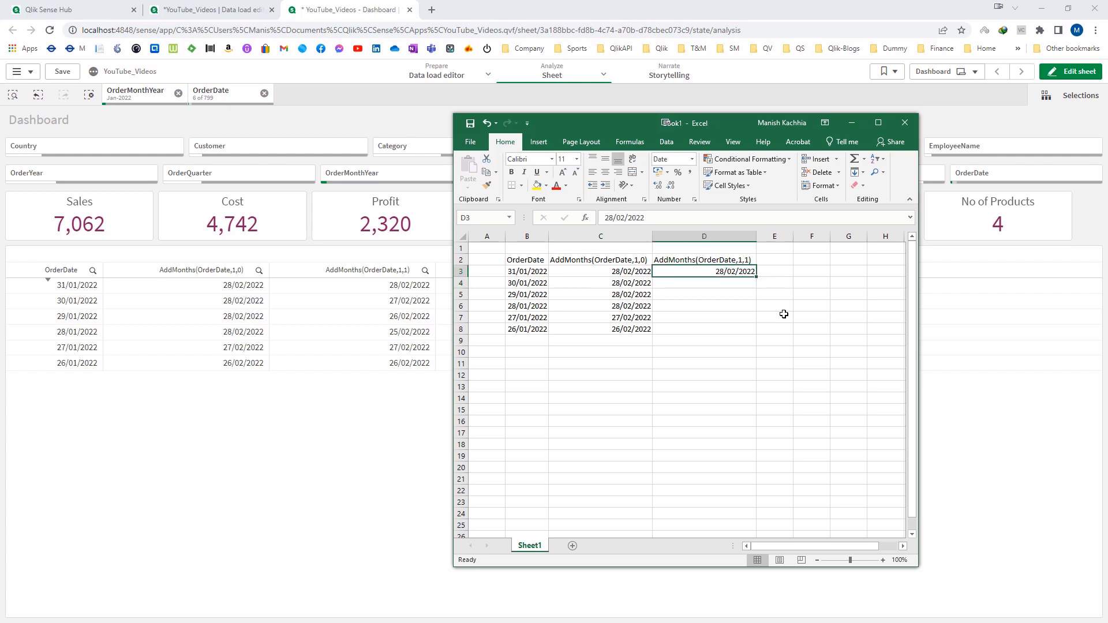
{"action": "key", "text": "Up"}
{"action": "key", "text": "Down"}
{"action": "key", "text": "Down"}
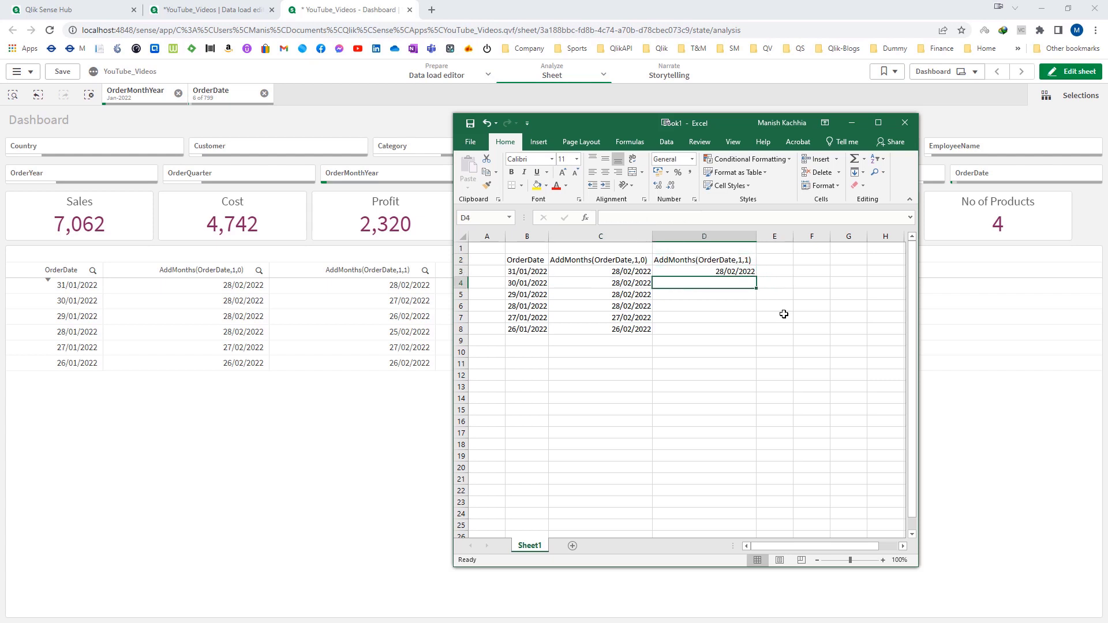
{"action": "key", "text": "Left"}
{"action": "key", "text": "Left"}
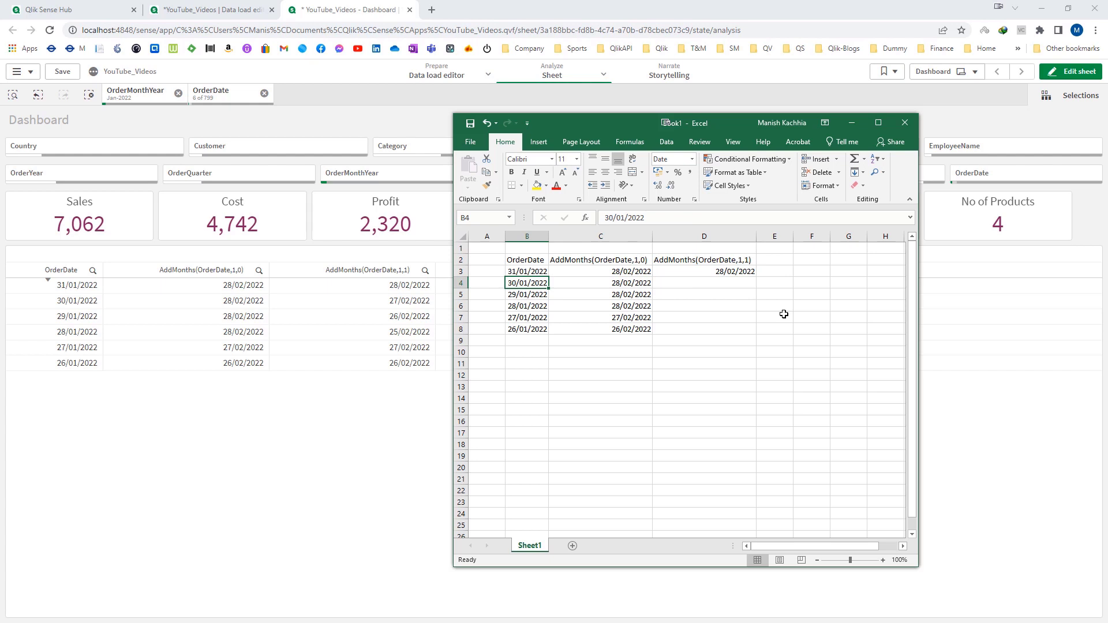
Step: Enter 30/02/2022 in D4 as the order date shifted by one month, and correct its day to give 28/02/2022
{"action": "key", "text": "Right"}
{"action": "key", "text": "Right"}
{"action": "type", "text": "30/0"}
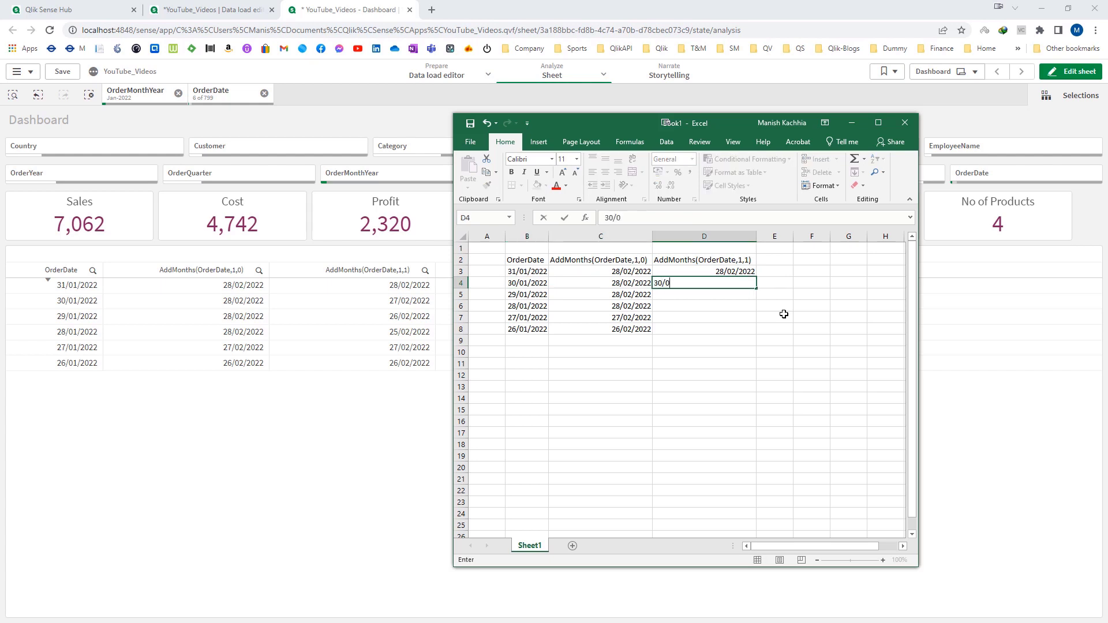
{"action": "type", "text": "2/2022"}
{"action": "key", "text": "ctrl+Return"}
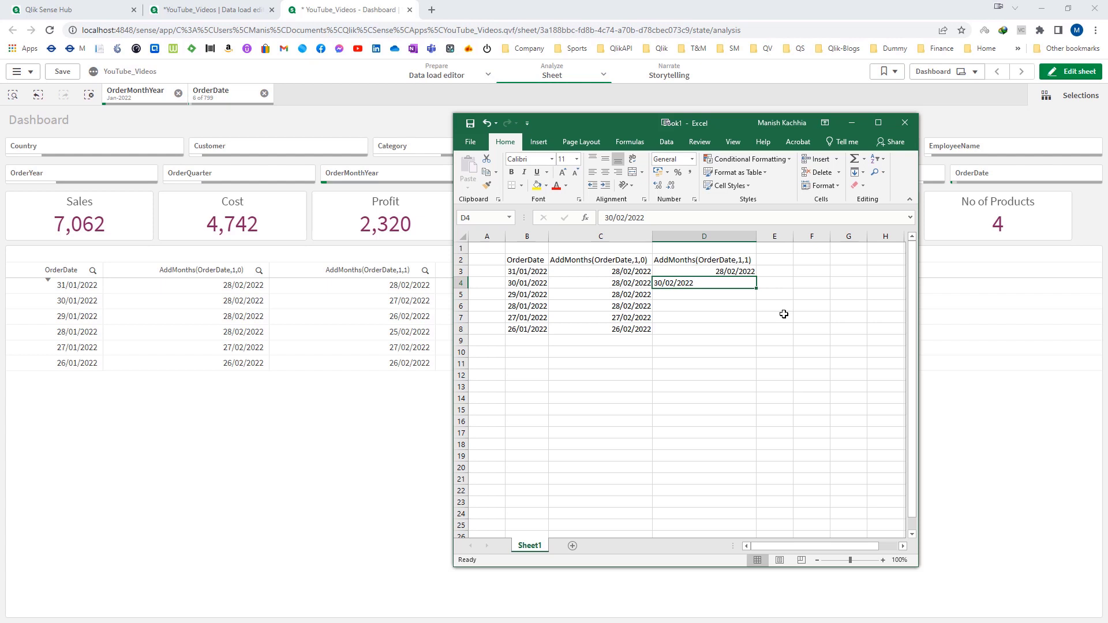
{"action": "key", "text": "F2"}
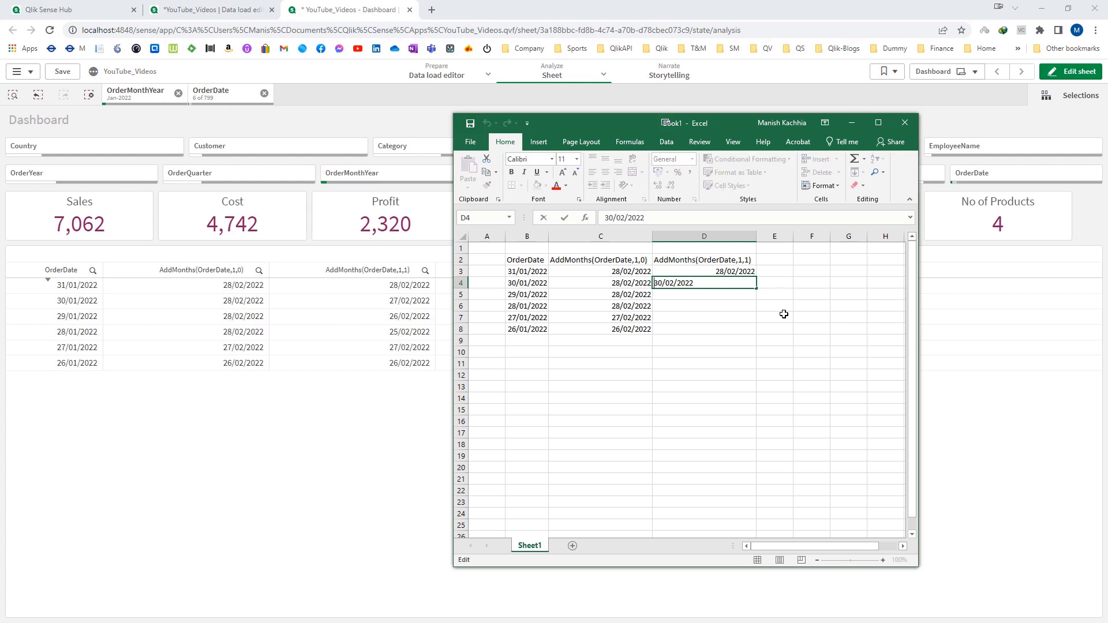
{"action": "type", "text": "28"}
{"action": "key", "text": "Delete"}
{"action": "key", "text": "Delete"}
{"action": "key", "text": "Return"}
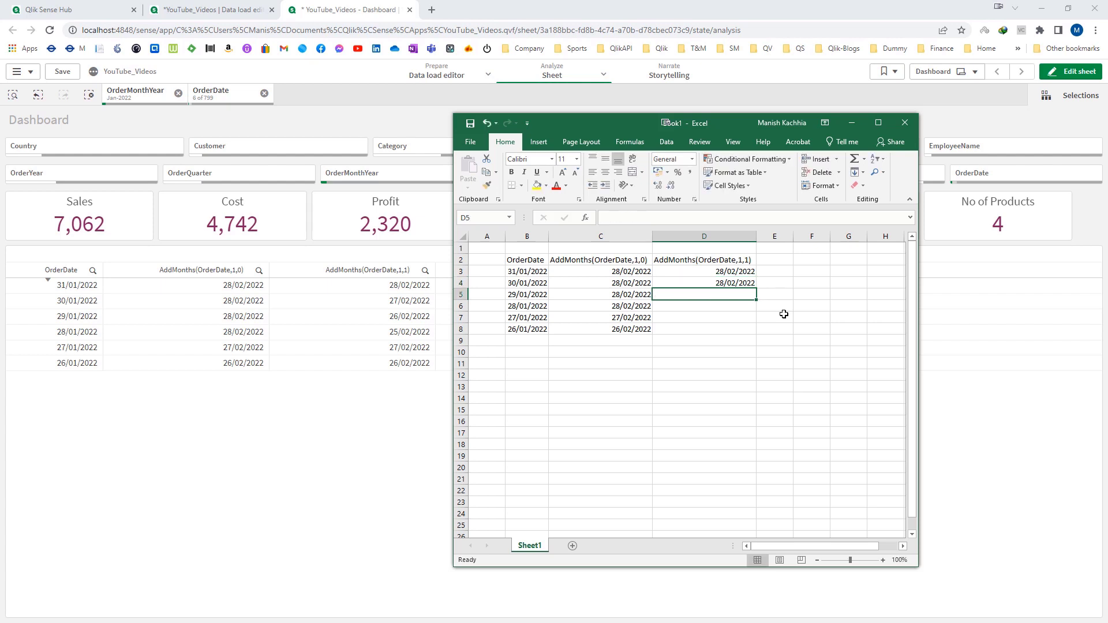
Step: Examine the results in D3 and D4 against the order dates in B3 and B4, highlighting the two order dates
{"action": "key", "text": "Up"}
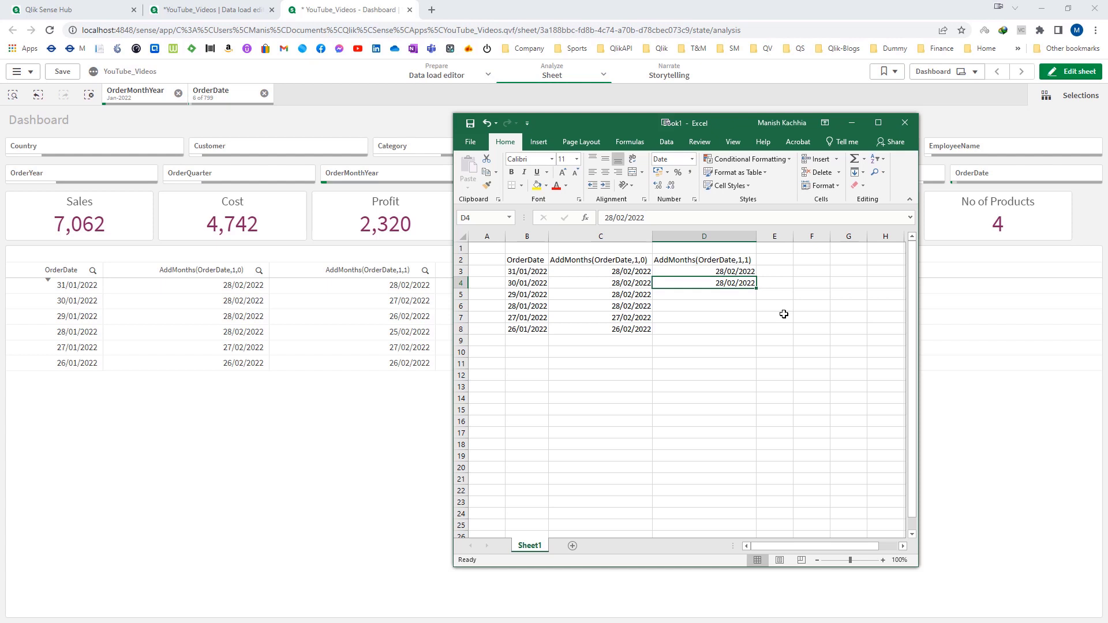
{"action": "key", "text": "Up"}
{"action": "key", "text": "Up"}
{"action": "key", "text": "Down"}
{"action": "key", "text": "Down"}
{"action": "key", "text": "Left"}
{"action": "key", "text": "Left"}
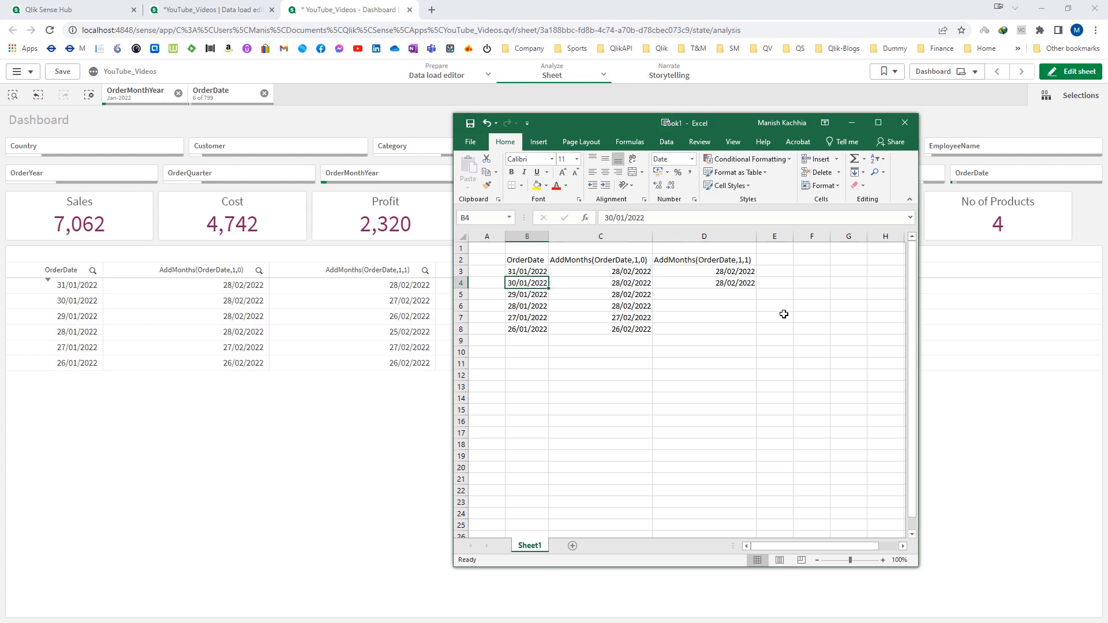
{"action": "key", "text": "shift+Up"}
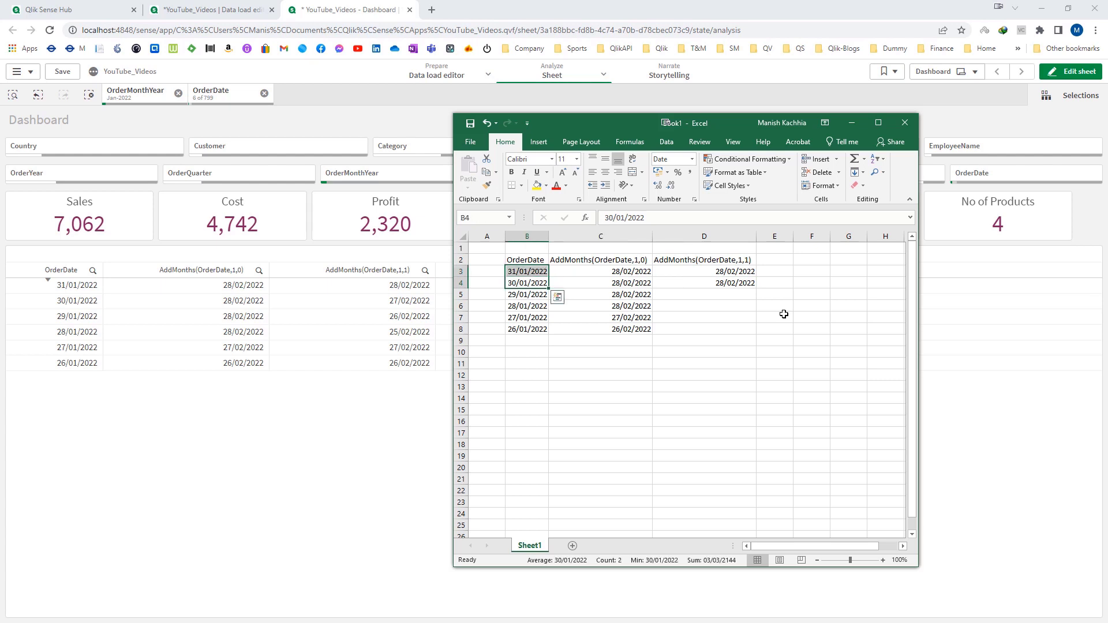
{"action": "key", "text": "Right"}
{"action": "key", "text": "Right"}
{"action": "key", "text": "Right"}
{"action": "key", "text": "Left"}
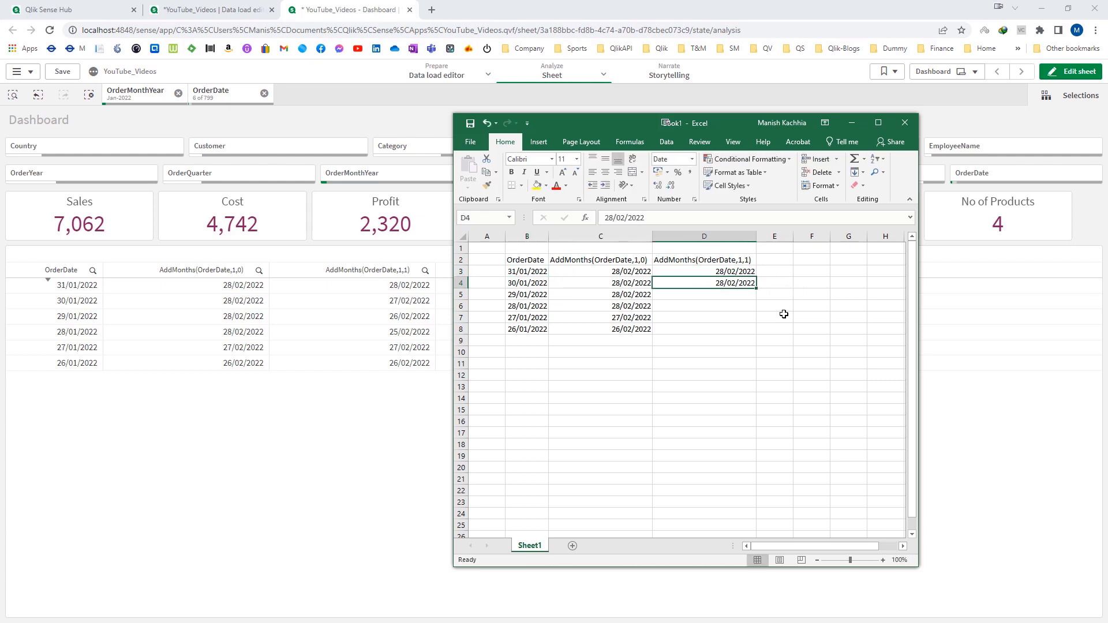
Step: Change the mode 1 result in D4 to 27/02/2022
{"action": "key", "text": "F2"}
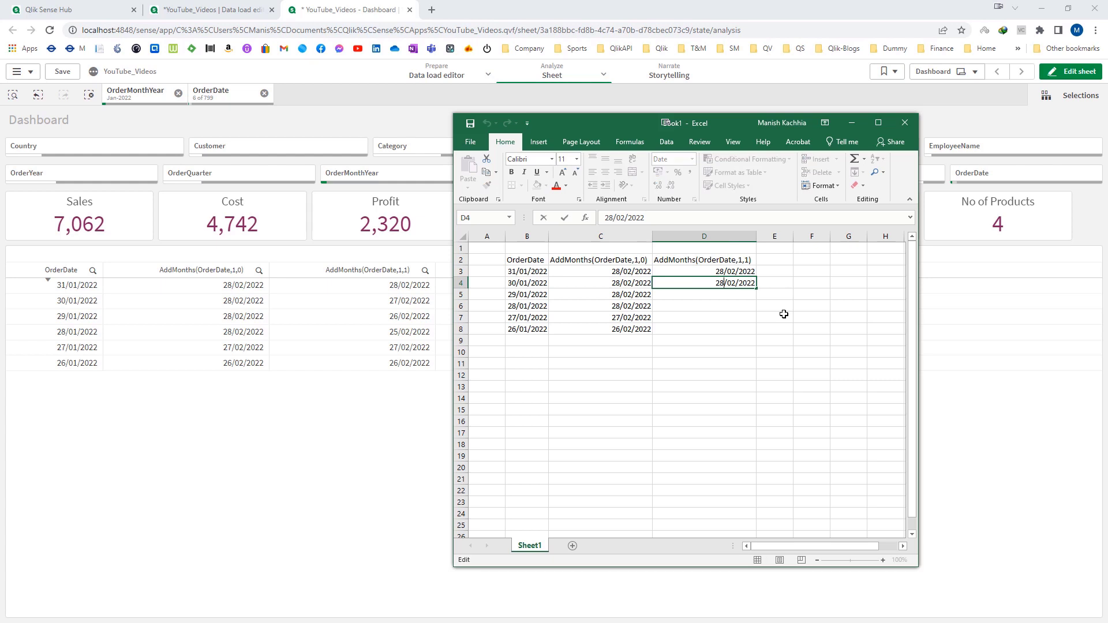
{"action": "key", "text": "BackSpace"}
{"action": "type", "text": "7"}
{"action": "key", "text": "Return"}
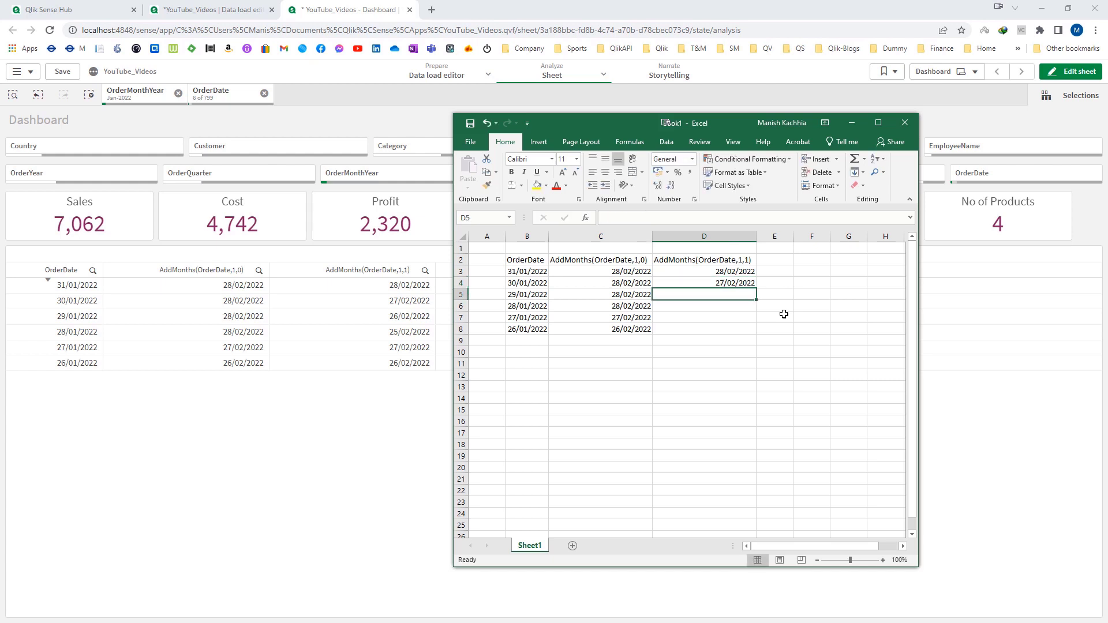
Step: Number the days before month end by entering 2 in A5 and 1 in A4
{"action": "key", "text": "Left"}
{"action": "key", "text": "Left"}
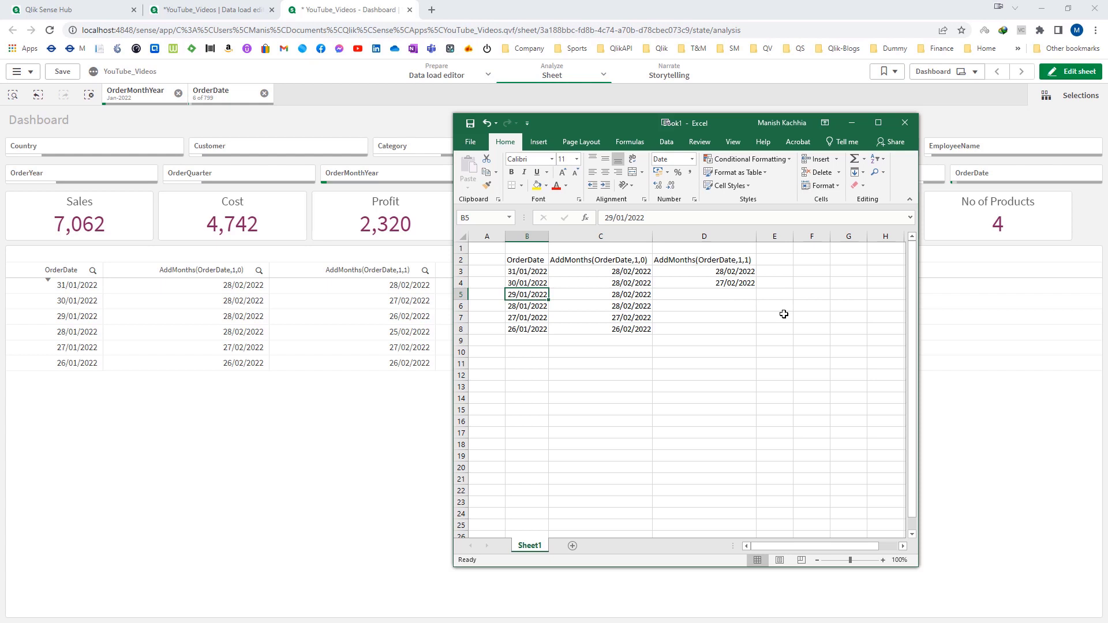
{"action": "key", "text": "Left"}
{"action": "type", "text": "2"}
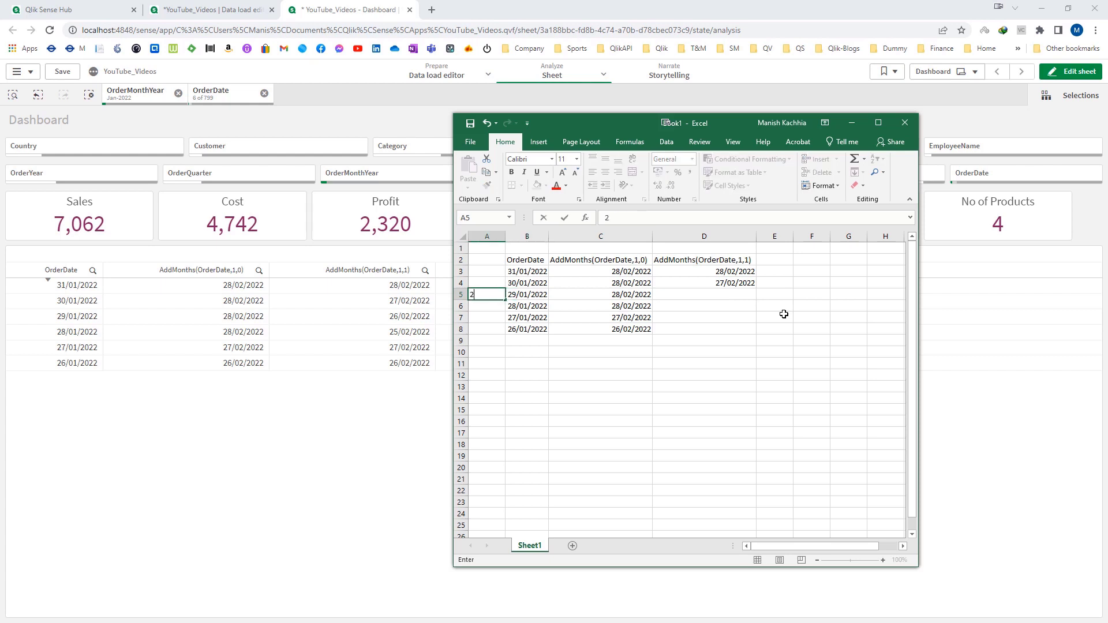
{"action": "key", "text": "Up"}
{"action": "key", "text": "Right"}
{"action": "key", "text": "Left"}
{"action": "type", "text": "1"}
{"action": "key", "text": "Right"}
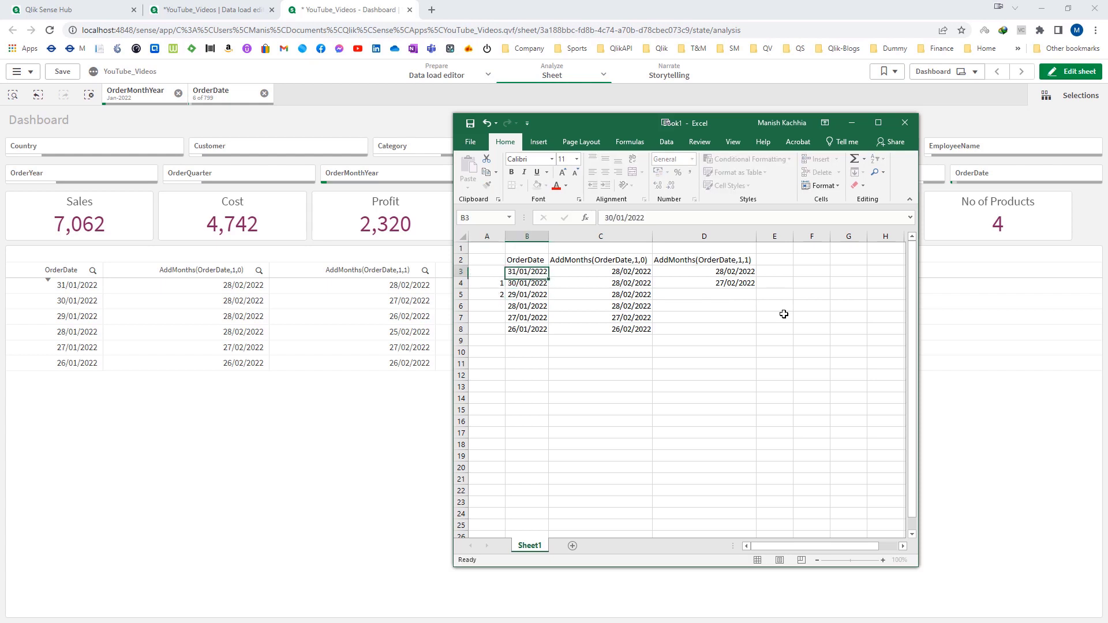
Step: Copy the order date from B5 into D5 as the starting point for its mode 1 result
{"action": "key", "text": "Down"}
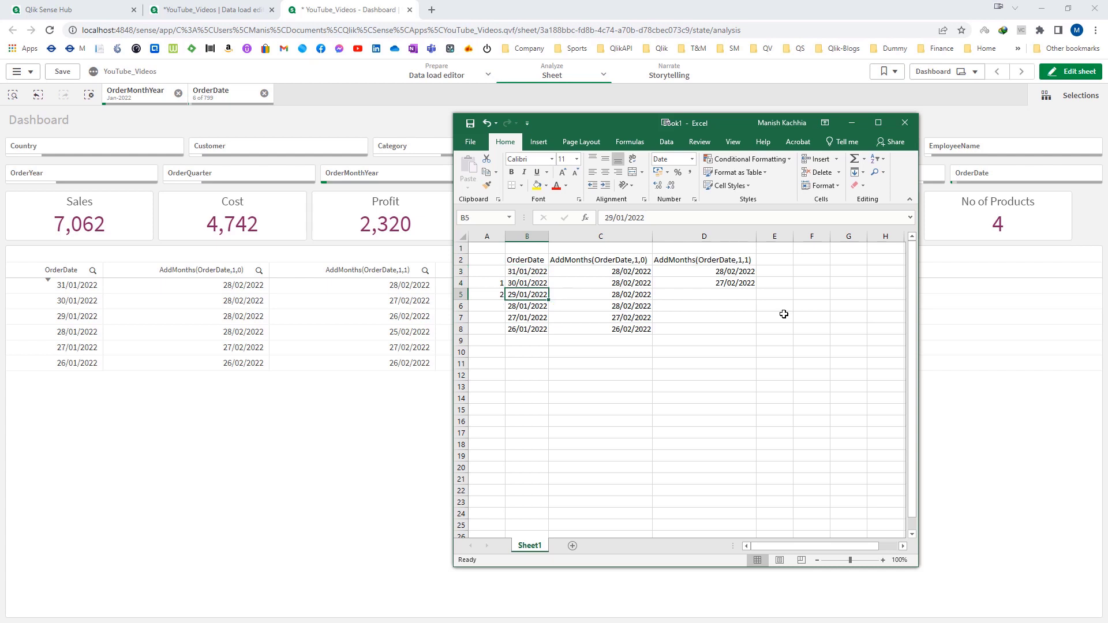
{"action": "key", "text": "Right"}
{"action": "key", "text": "Right"}
{"action": "key", "text": "Left"}
{"action": "key", "text": "Left"}
{"action": "key", "text": "Left"}
{"action": "key", "text": "ctrl+c"}
{"action": "key", "text": "Right"}
{"action": "key", "text": "Right"}
{"action": "key", "text": "ctrl+v"}
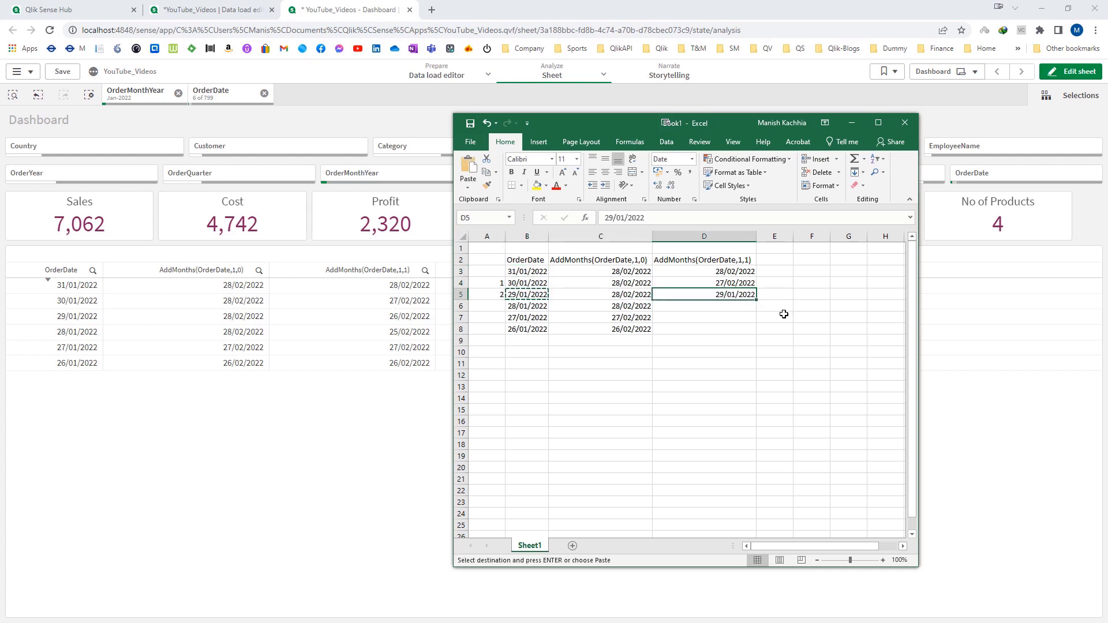
Step: Change the date in D5 to 29/02/2022 and correct its day to give 28/02/2022
{"action": "key", "text": "F2"}
{"action": "key", "text": "BackSpace"}
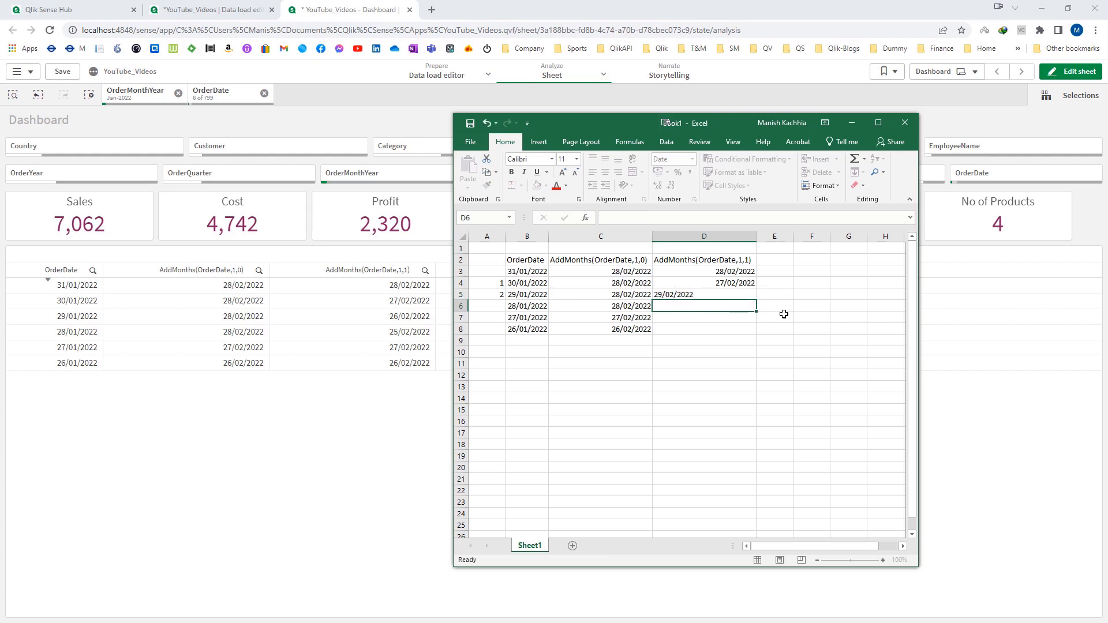
{"action": "type", "text": "2"}
{"action": "key", "text": "End"}
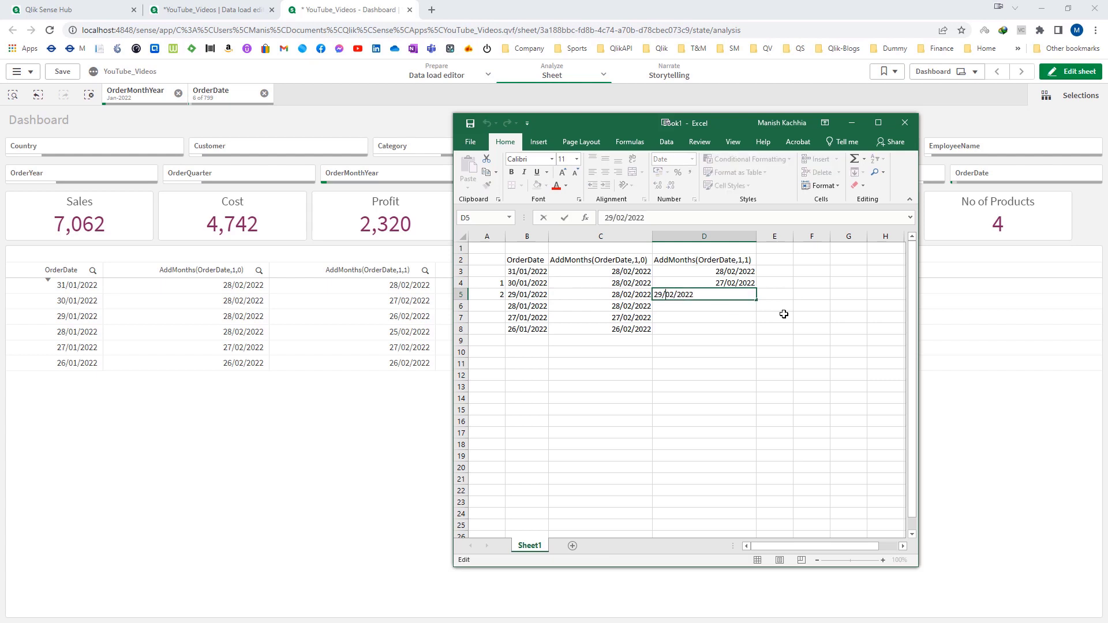
{"action": "key", "text": "shift+Left"}
{"action": "type", "text": "8"}
{"action": "key", "text": "Return"}
{"action": "key", "text": "Up"}
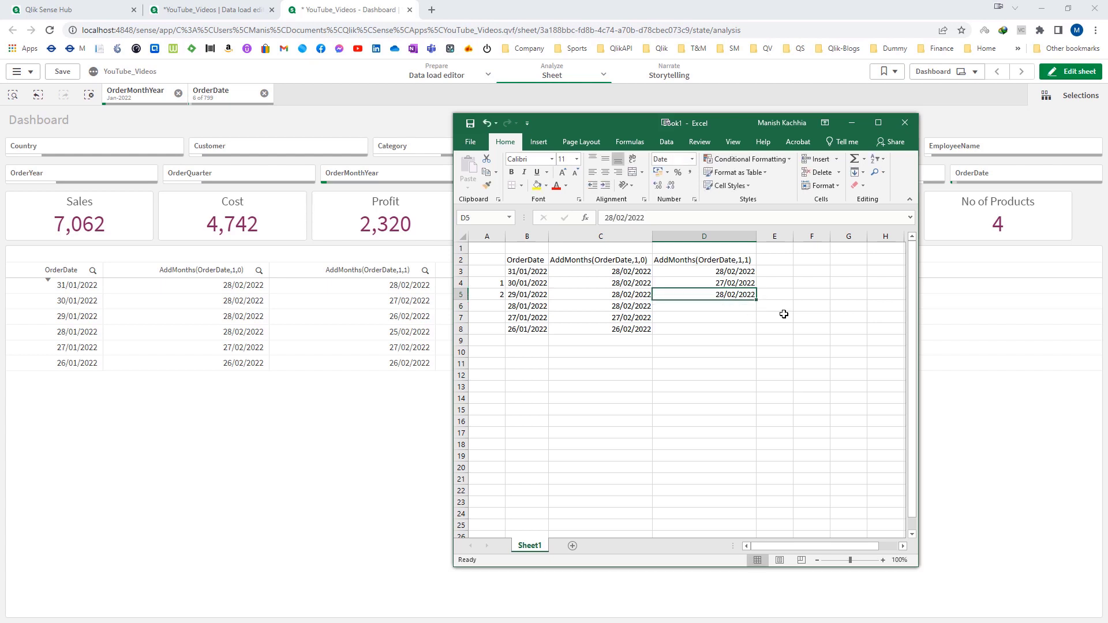
Step: Check the day count in A5 and change the mode 1 result in D5 to 26/02/2022
{"action": "key", "text": "Left"}
{"action": "key", "text": "Left"}
{"action": "key", "text": "Left"}
{"action": "key", "text": "Right"}
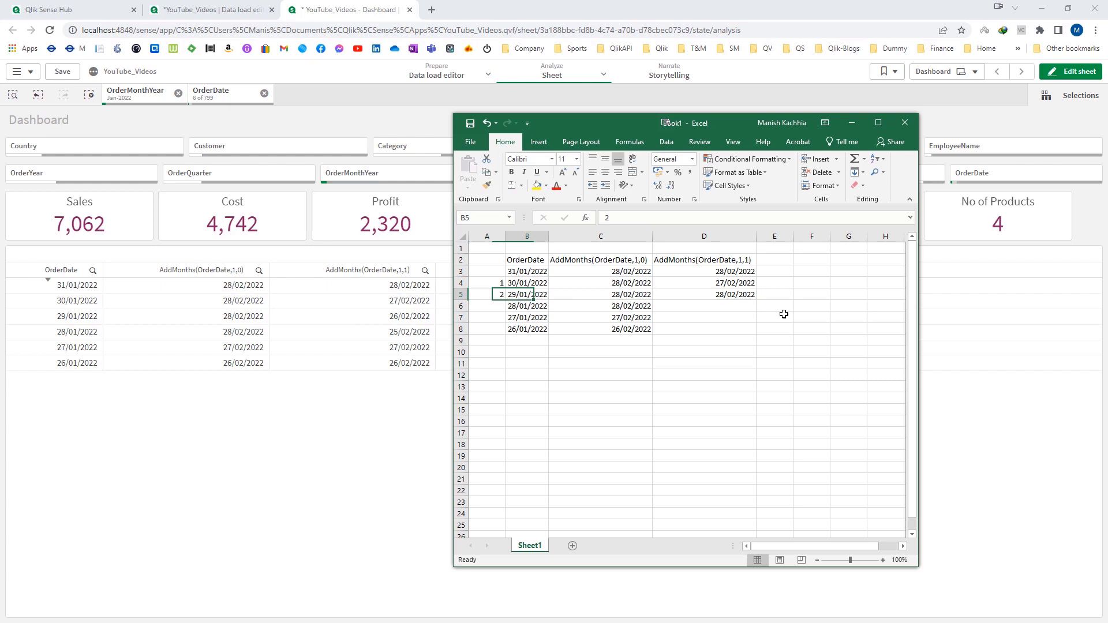
{"action": "key", "text": "Right"}
{"action": "key", "text": "Right"}
{"action": "key", "text": "F2"}
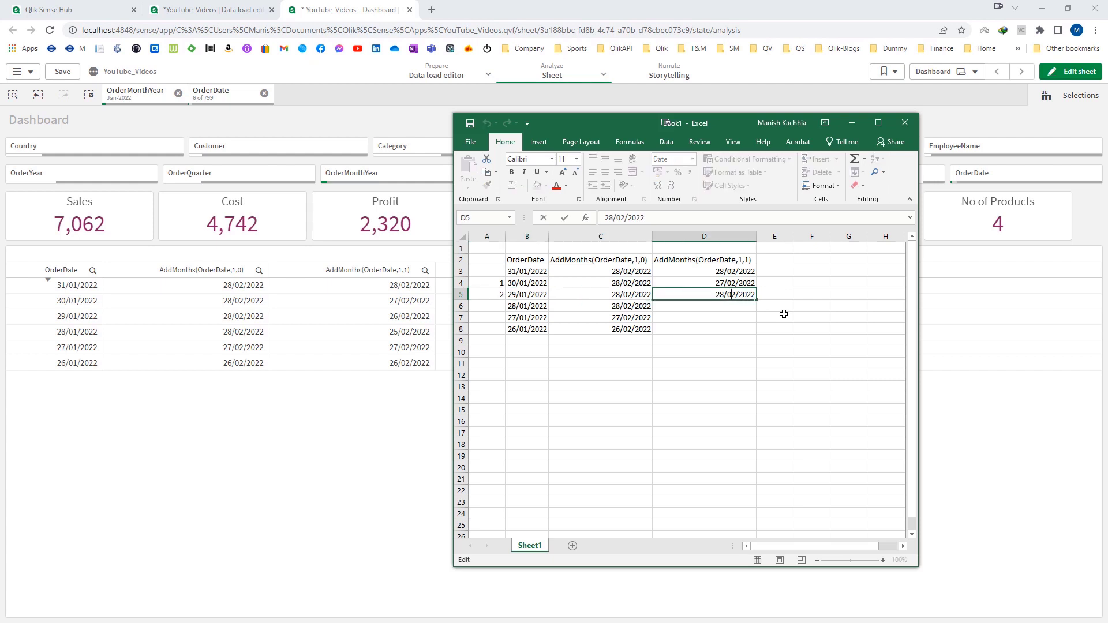
{"action": "key", "text": "Left"}
{"action": "key", "text": "Delete"}
{"action": "type", "text": "6"}
{"action": "key", "text": "Return"}
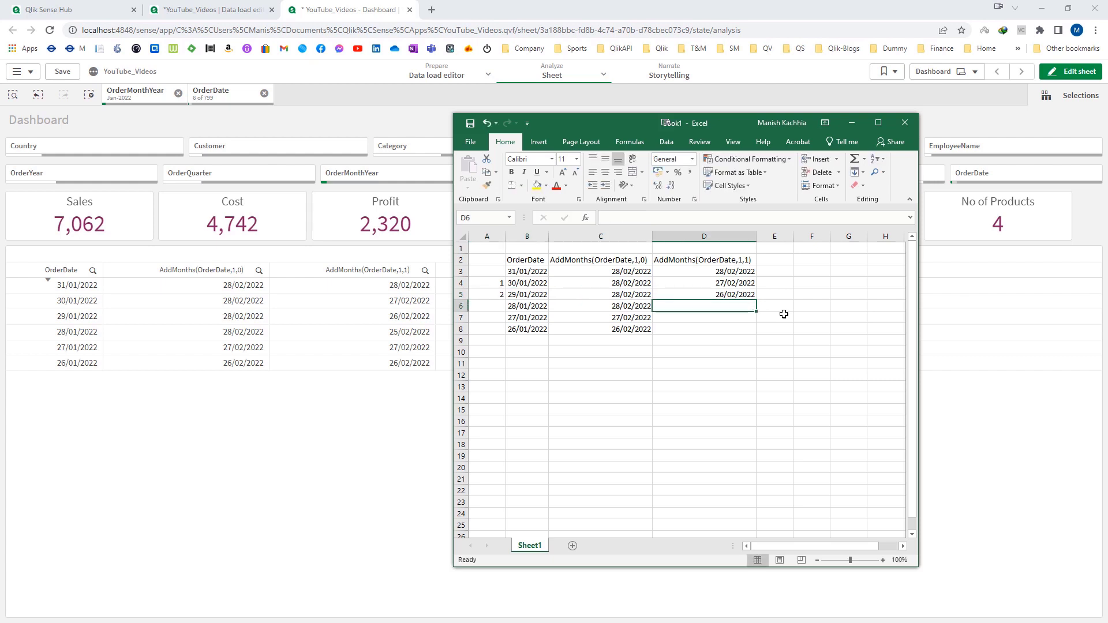
Step: Enter 3 in A6 as the number of days before month end for 28/01/2022
{"action": "key", "text": "Up"}
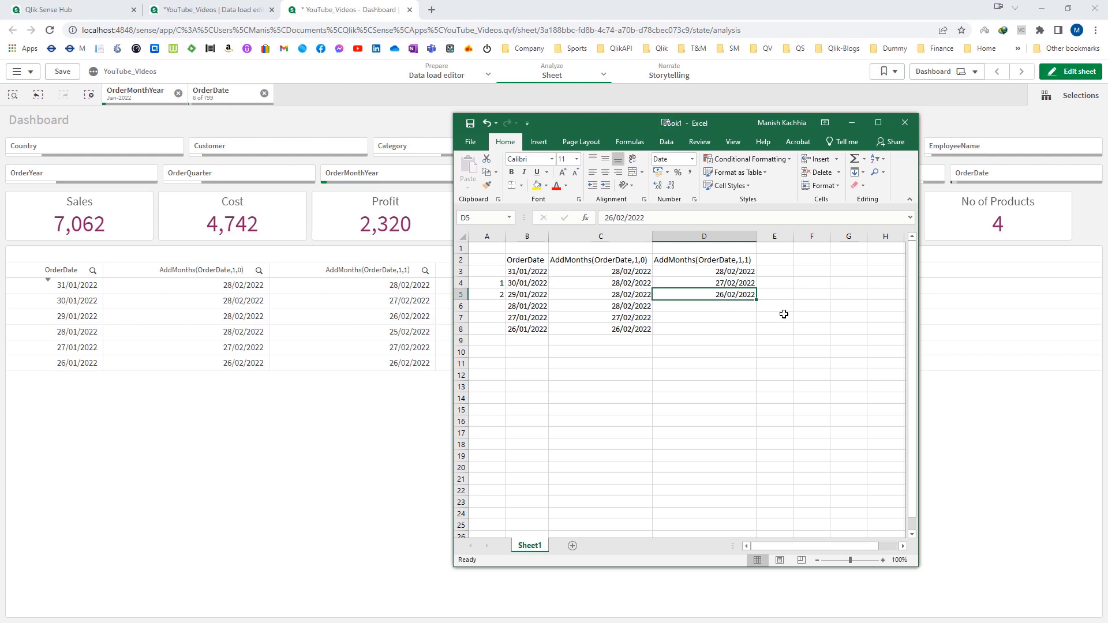
{"action": "key", "text": "Down"}
{"action": "key", "text": "Left"}
{"action": "key", "text": "Left"}
{"action": "key", "text": "Left"}
{"action": "type", "text": "3"}
{"action": "key", "text": "Right"}
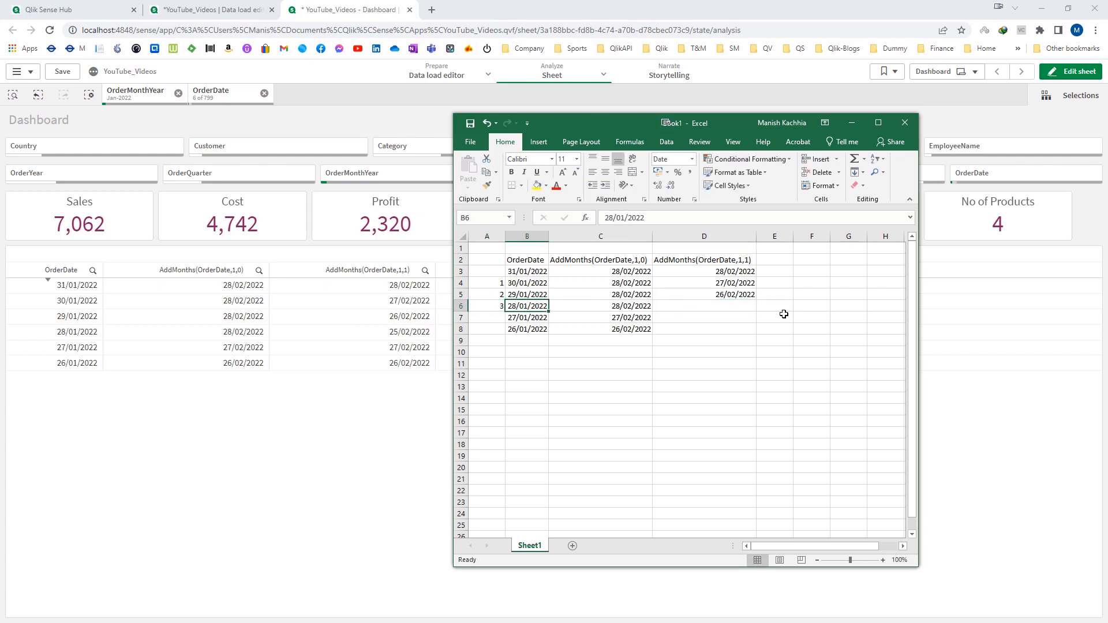
Step: Enter 25/02/2022 in D6 as the mode 1 result for 28/01/2022, and select the D2 header
{"action": "key", "text": "Right"}
{"action": "key", "text": "Right"}
{"action": "type", "text": "25/"}
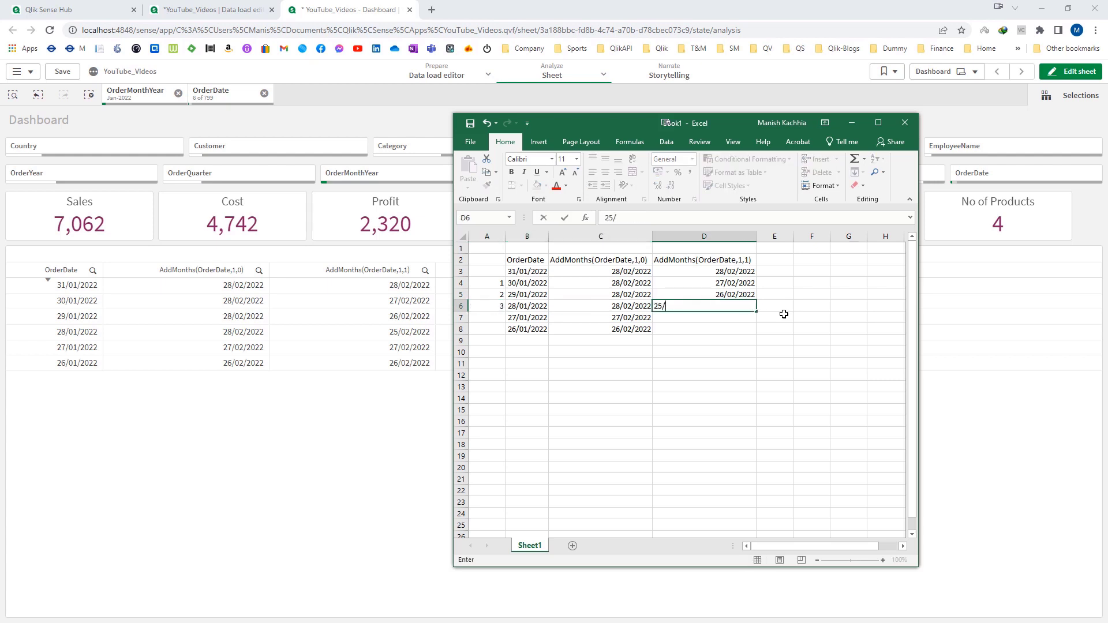
{"action": "type", "text": "02/2022"}
{"action": "key", "text": "Return"}
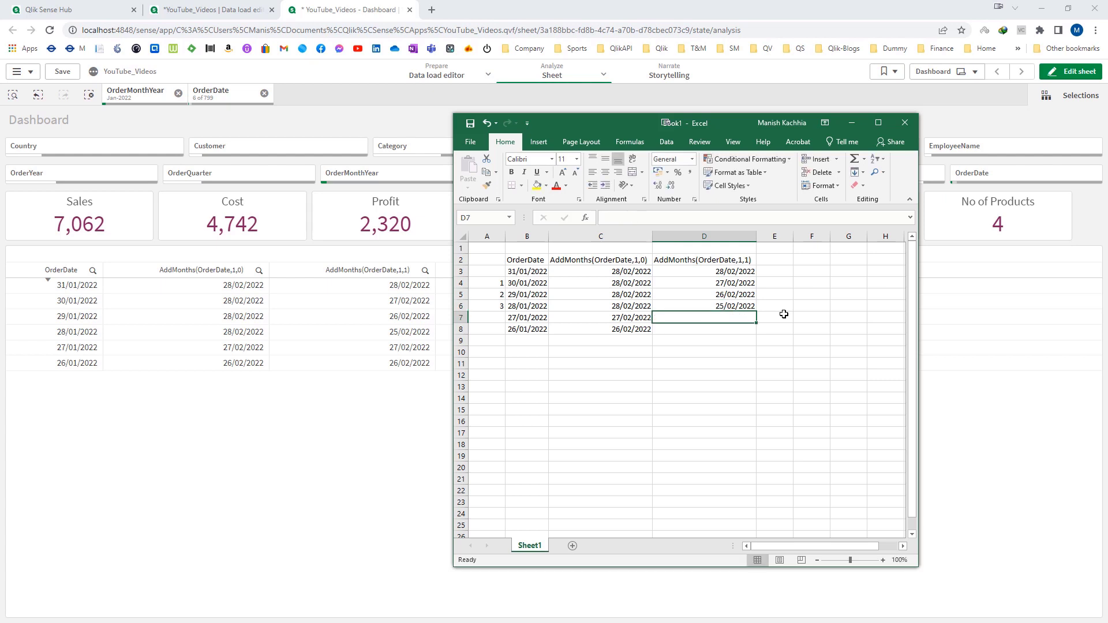
{"action": "left_click", "coordinate": [744, 260]}
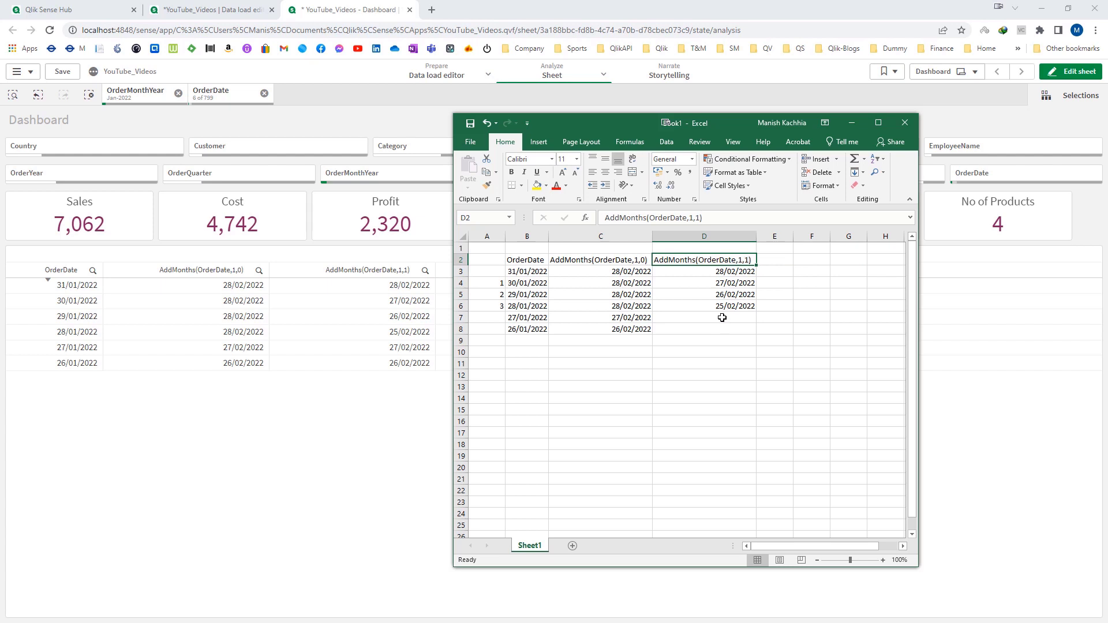
Step: Fill D7:D8 with 27/02/2022 and 26/02/2022 copied from the mode 0 column, and close the Excel workbook
{"action": "left_click", "coordinate": [528, 307]}
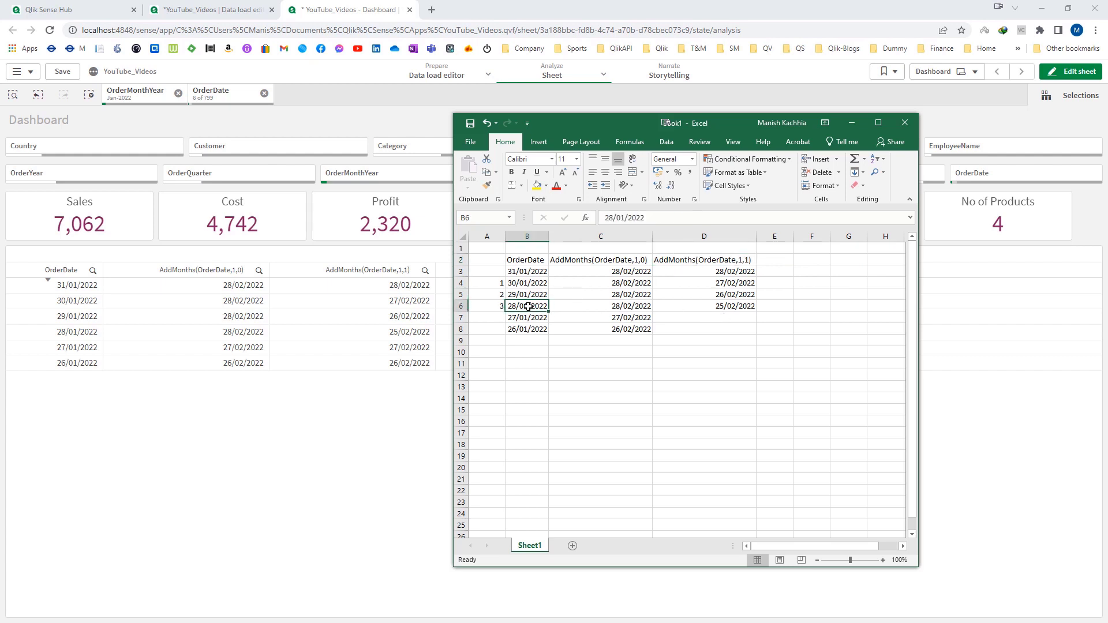
{"action": "left_click_drag", "start_coordinate": [528, 307], "coordinate": [524, 331]}
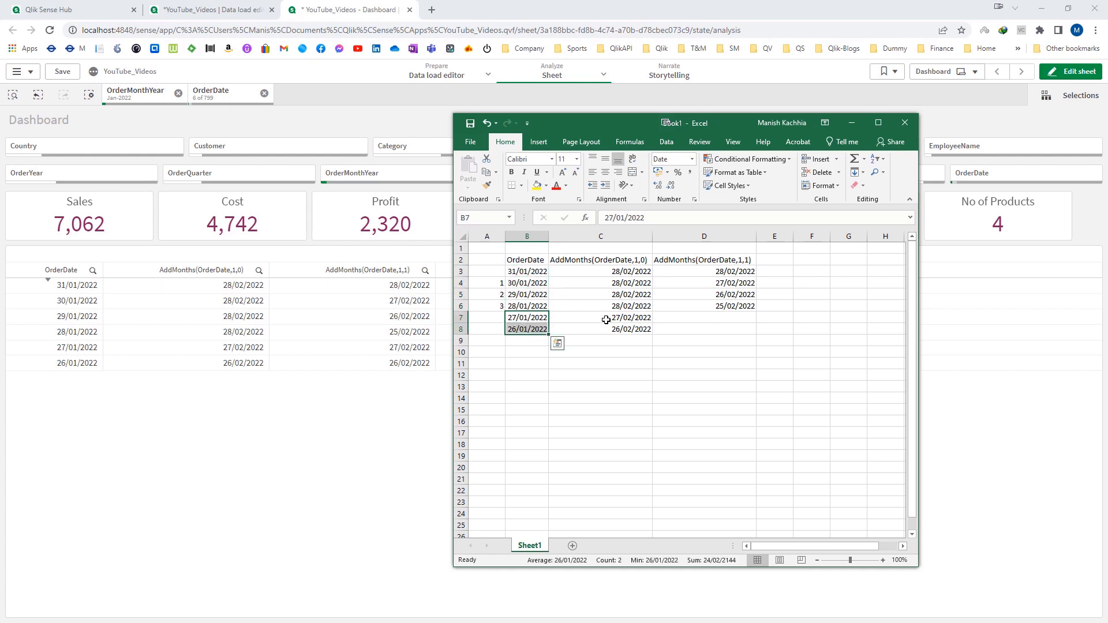
{"action": "left_click_drag", "start_coordinate": [606, 319], "coordinate": [753, 333]}
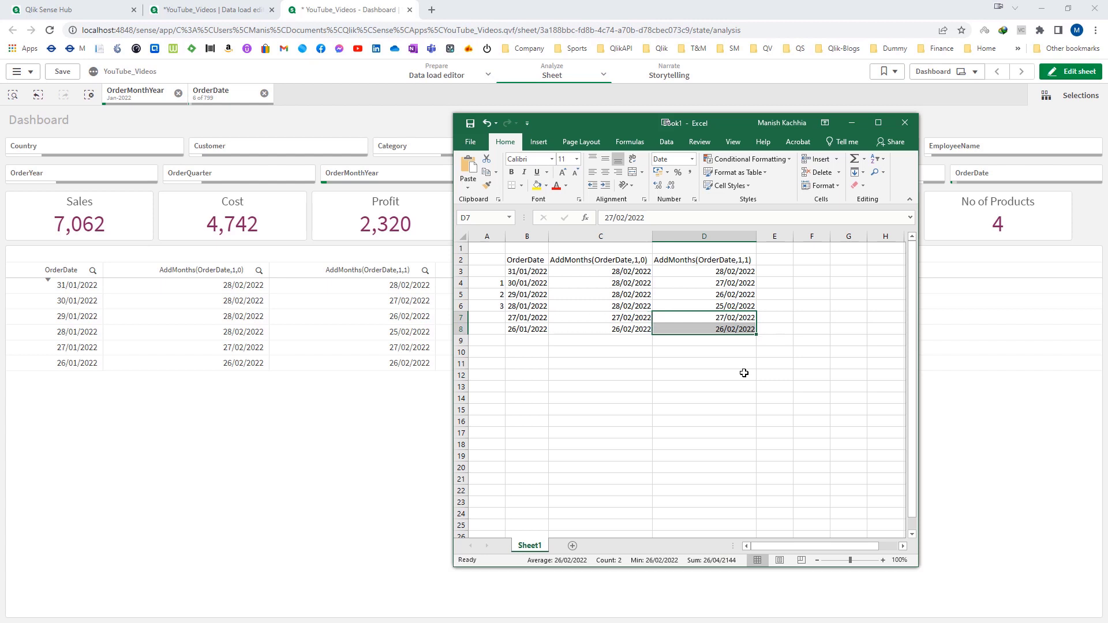
{"action": "key", "text": "Escape"}
{"action": "key", "text": "shift+Up"}
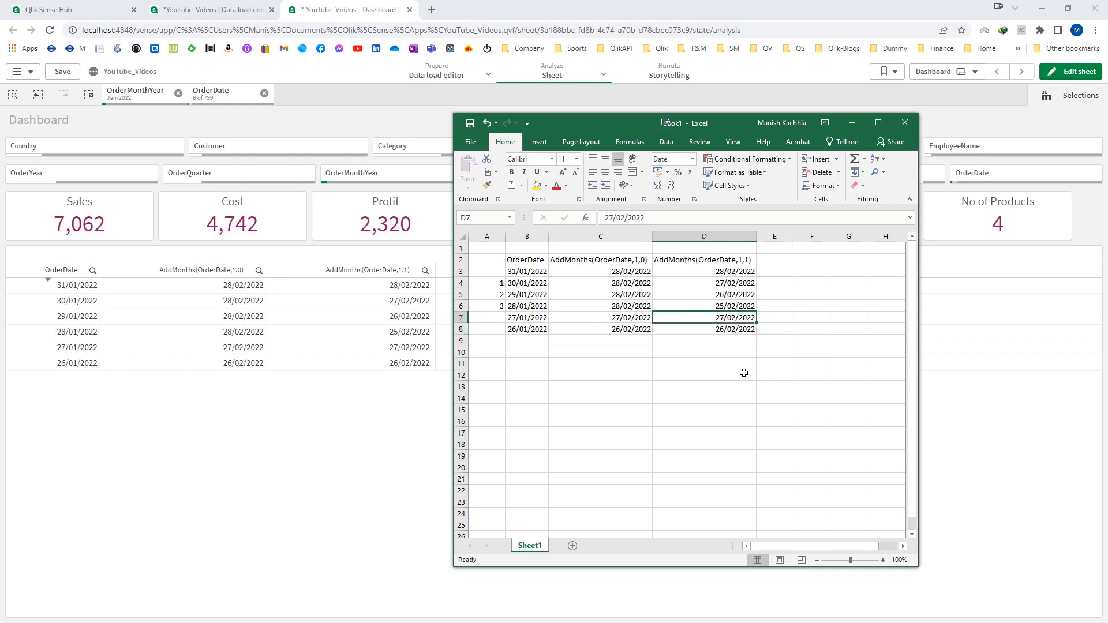
{"action": "key", "text": "alt+F4"}
{"action": "left_click", "coordinate": [555, 330]}
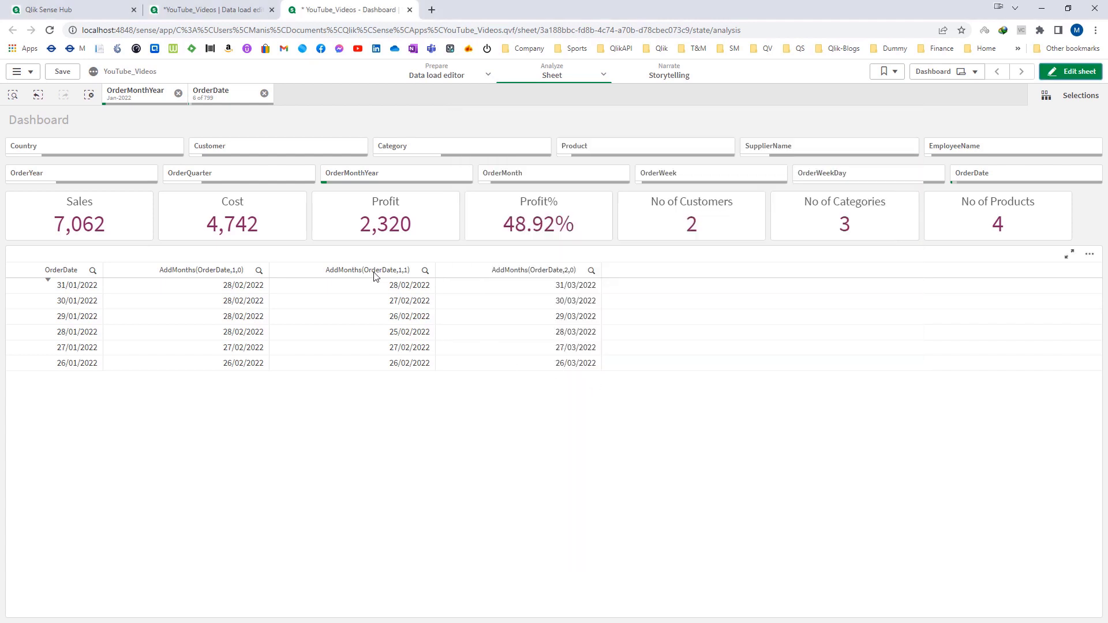
Step: In the data load editor, start a new field line below OrderDate in the MasterCalendar load
{"action": "left_click", "coordinate": [229, 10]}
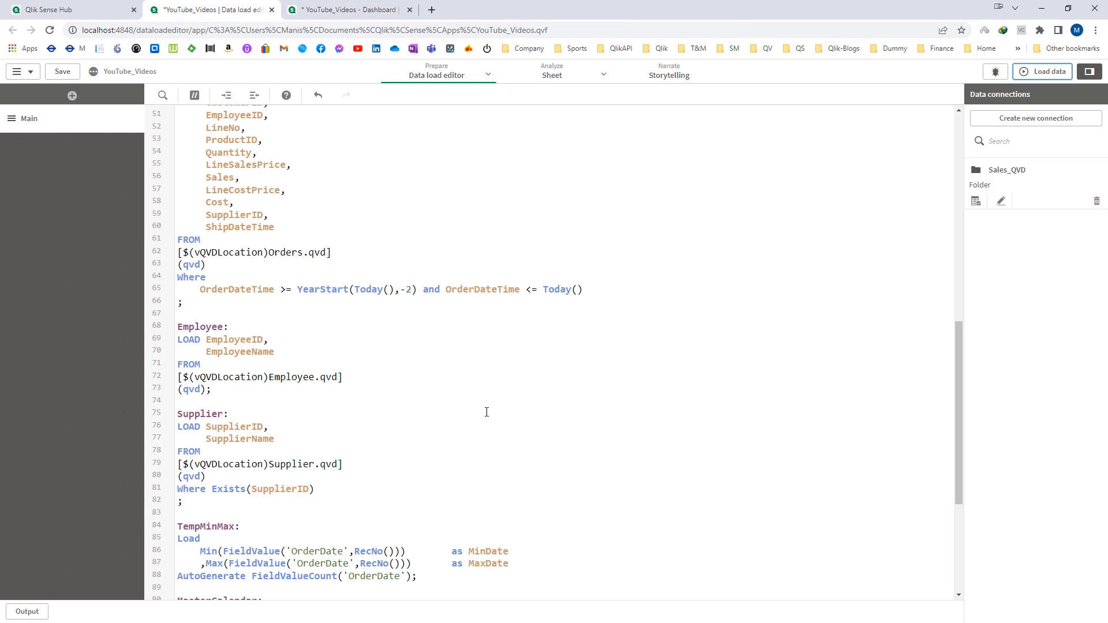
{"action": "scroll", "coordinate": [494, 433], "scroll_direction": "down", "scroll_amount": 5}
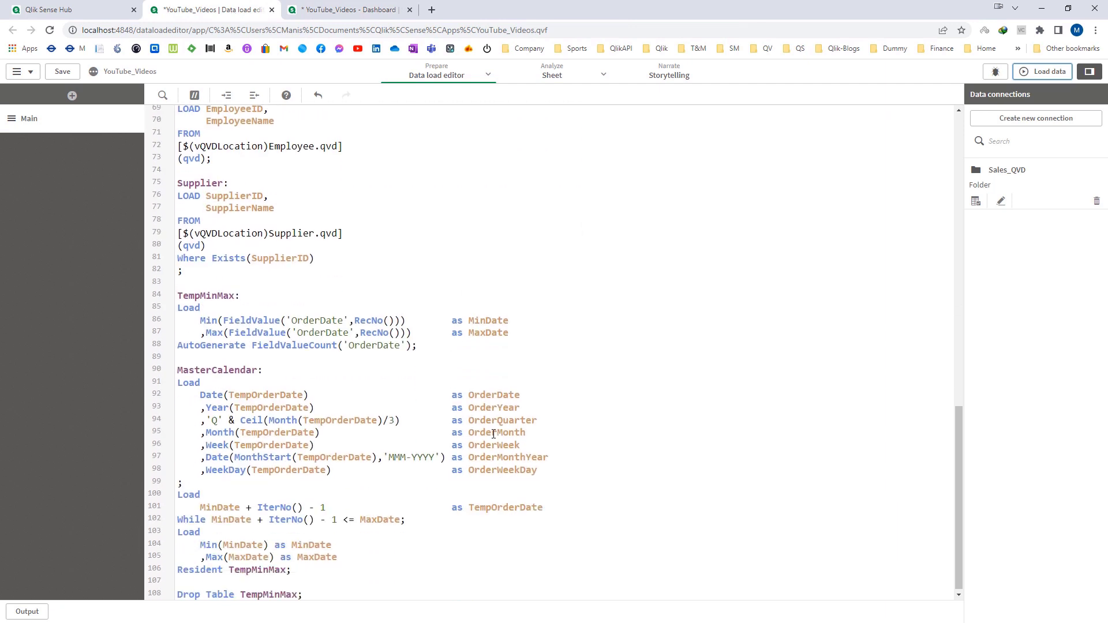
{"action": "left_click", "coordinate": [555, 473]}
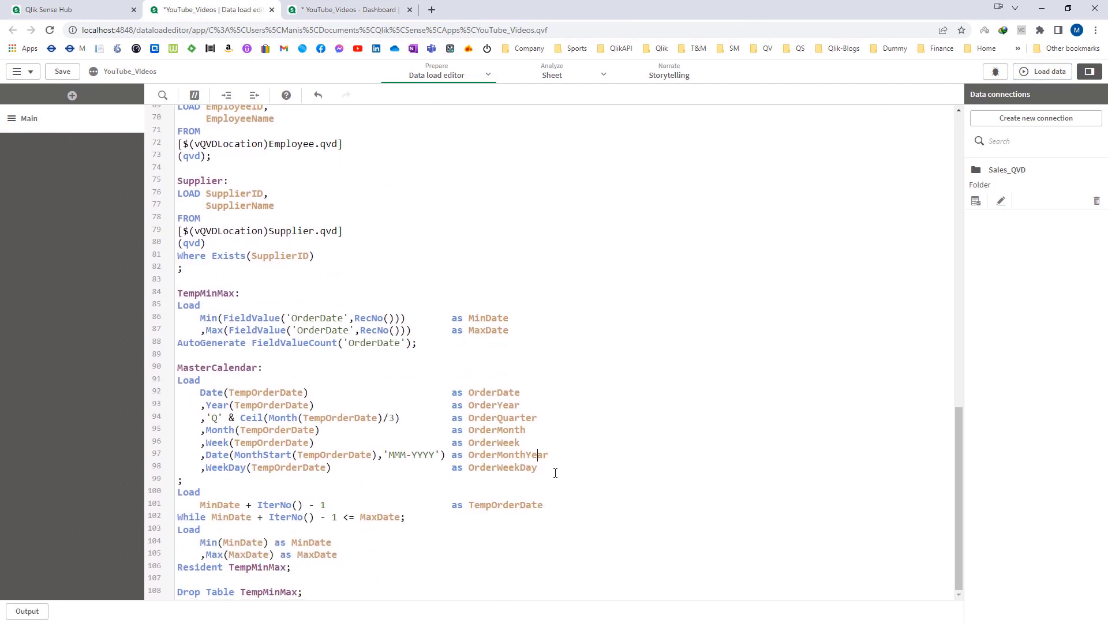
{"action": "key", "text": "Up"}
{"action": "key", "text": "Up"}
{"action": "key", "text": "Up"}
{"action": "key", "text": "Up"}
{"action": "key", "text": "Up"}
{"action": "key", "text": "Up"}
{"action": "key", "text": "Return"}
{"action": "type", "text": ","}
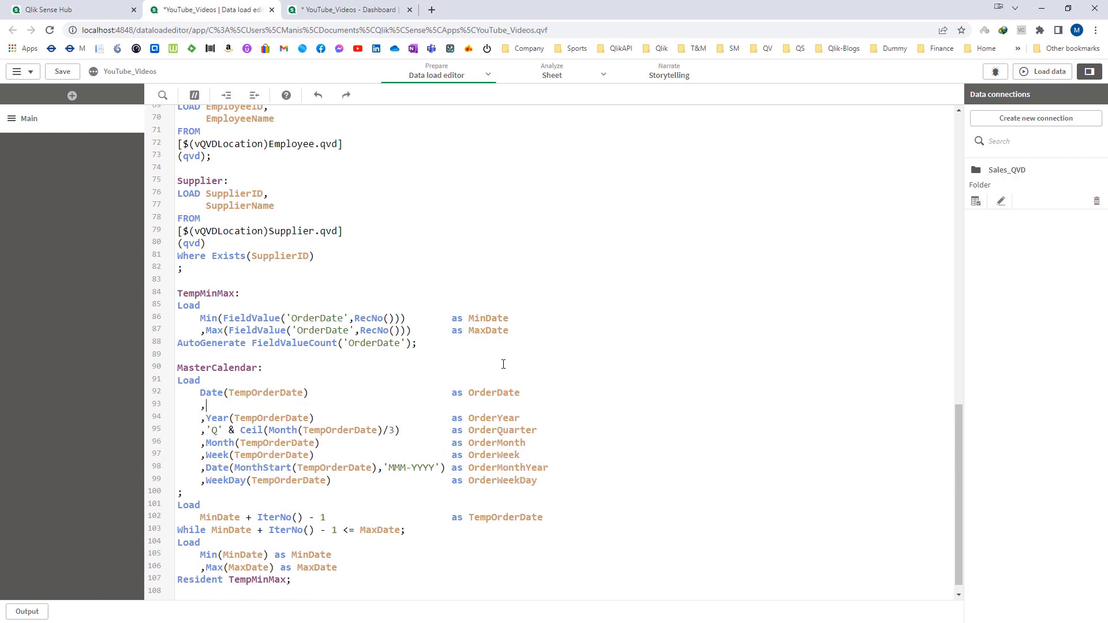
Step: Write AddYears(TempOrderDate,1) as OrderDateOneYearAfter on the new MasterCalendar line
{"action": "type", "text": "AddYears"}
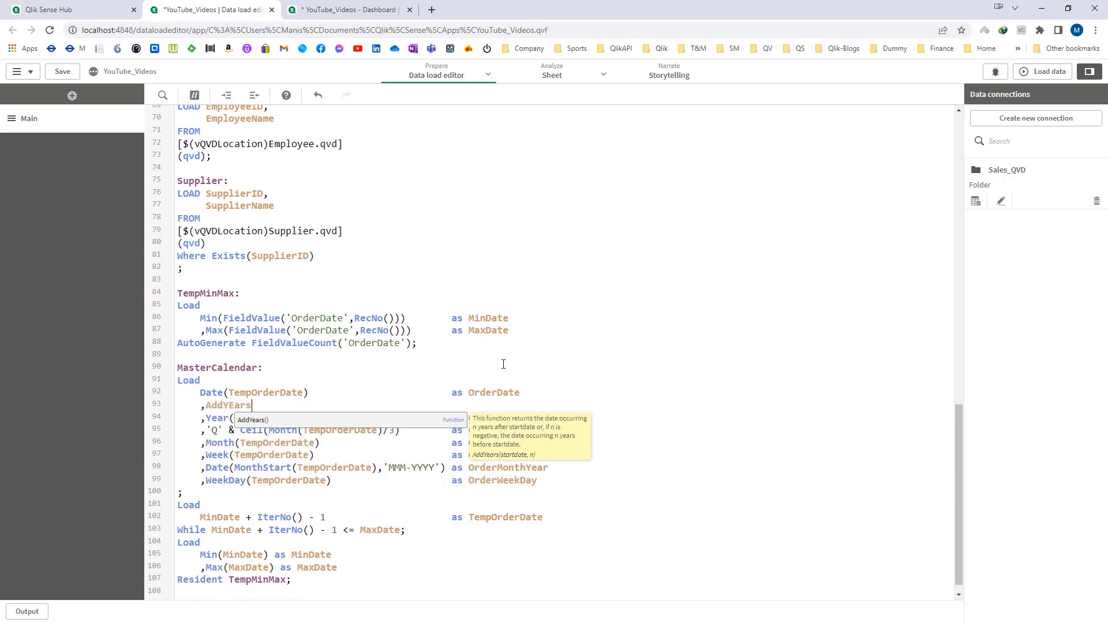
{"action": "key", "text": "BackSpace"}
{"action": "key", "text": "BackSpace"}
{"action": "key", "text": "BackSpace"}
{"action": "key", "text": "BackSpace"}
{"action": "key", "text": "BackSpace"}
{"action": "type", "text": "Years("}
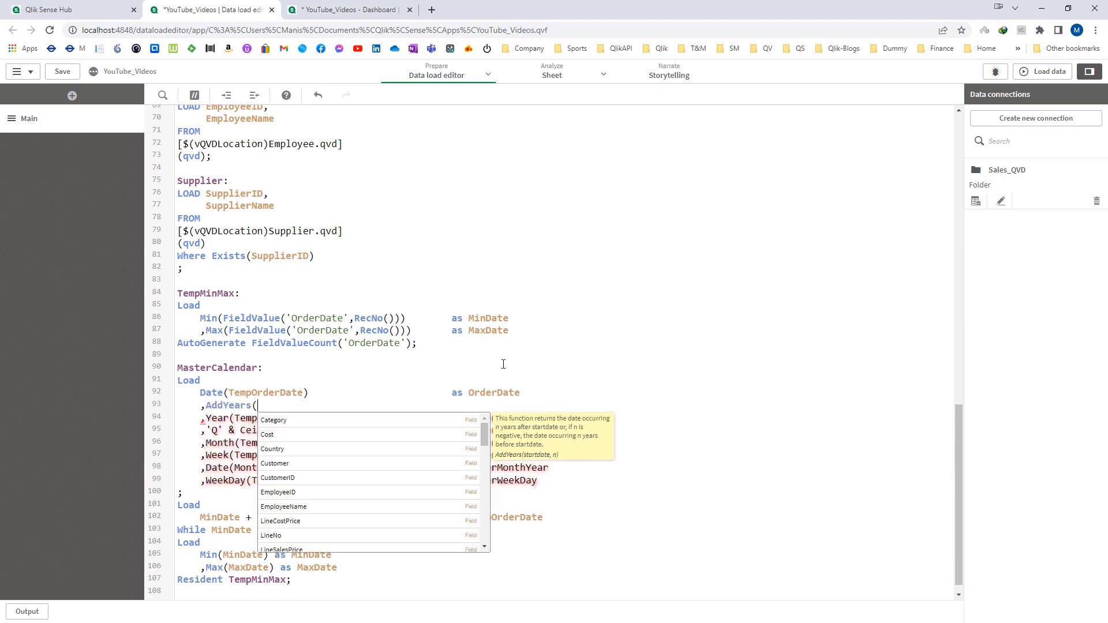
{"action": "type", "text": "Temo"}
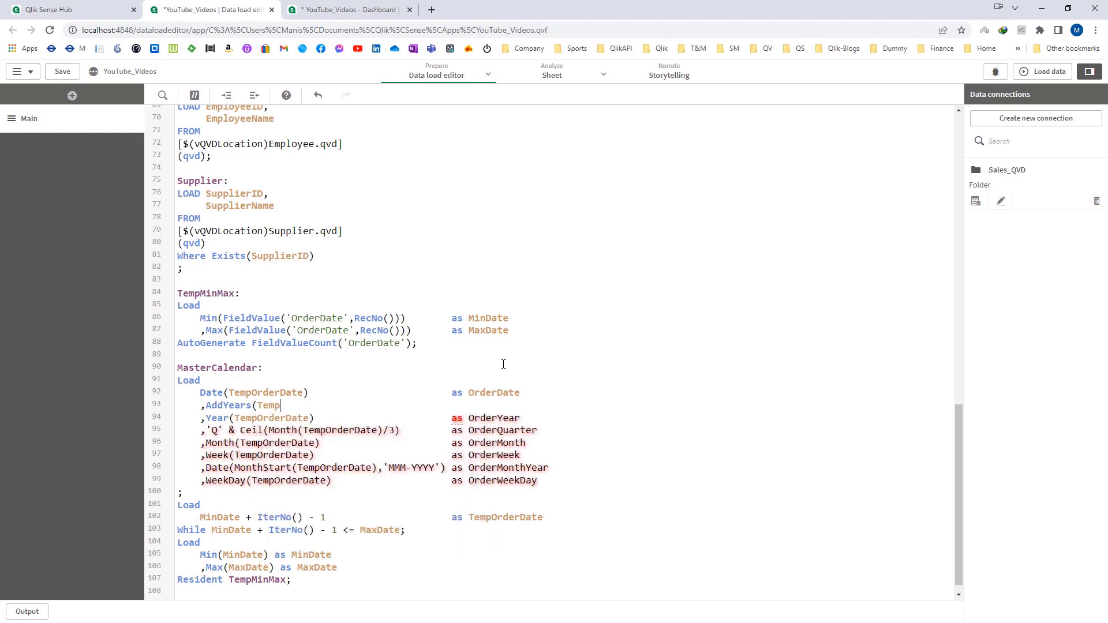
{"action": "key", "text": "Return"}
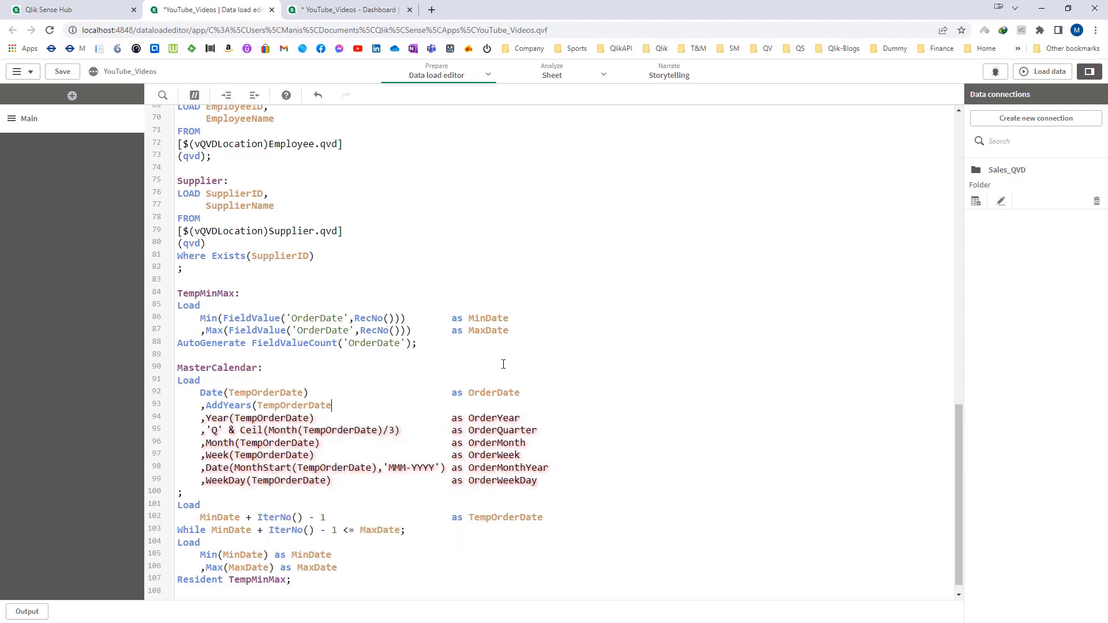
{"action": "type", "text": ",1)"}
{"action": "key", "text": "Tab"}
{"action": "type", "text": "as"}
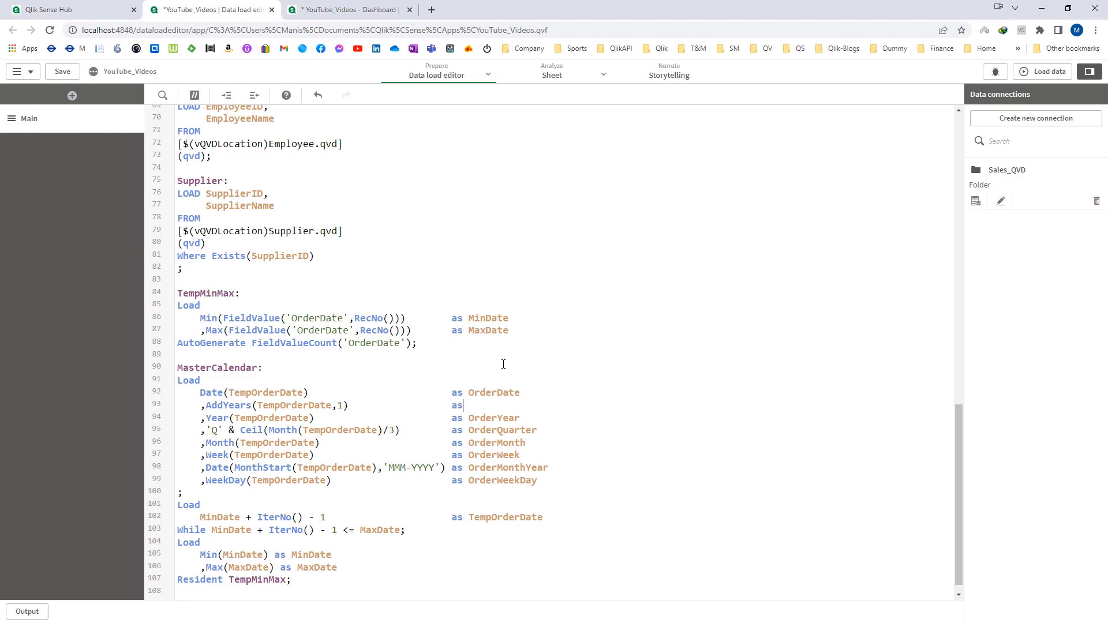
{"action": "type", "text": " OrderDateOneYearAfter"}
Step: Duplicate the OrderDateOneYearAfter line directly below itself
{"action": "key", "text": "Return"}
{"action": "key", "text": "shift+Up"}
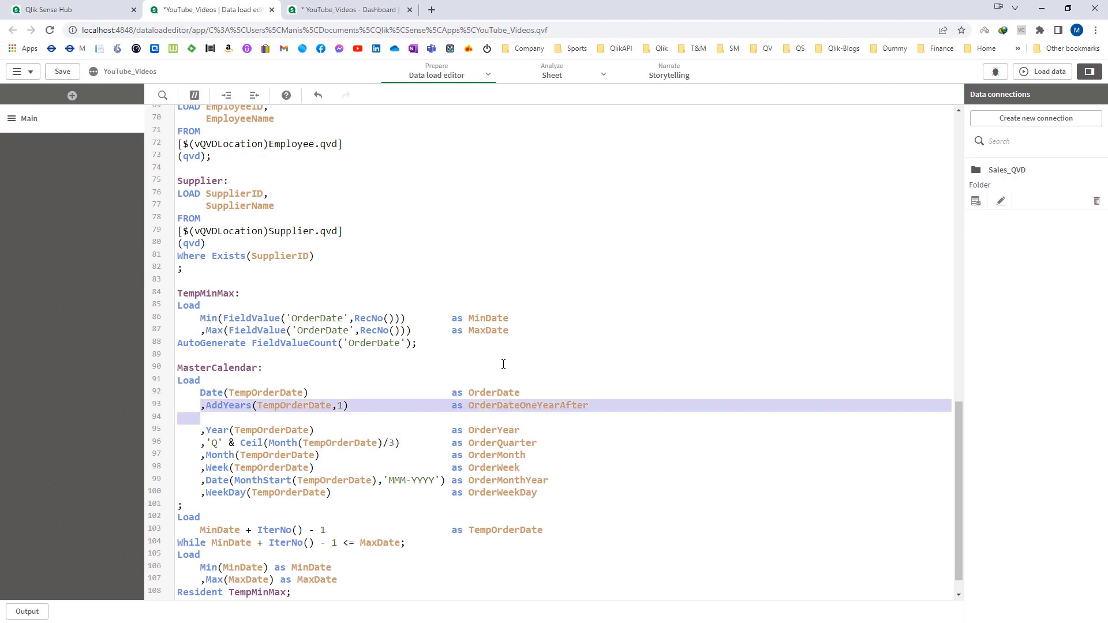
{"action": "key", "text": "ctrl+c"}
{"action": "key", "text": "Down"}
{"action": "key", "text": "ctrl+v"}
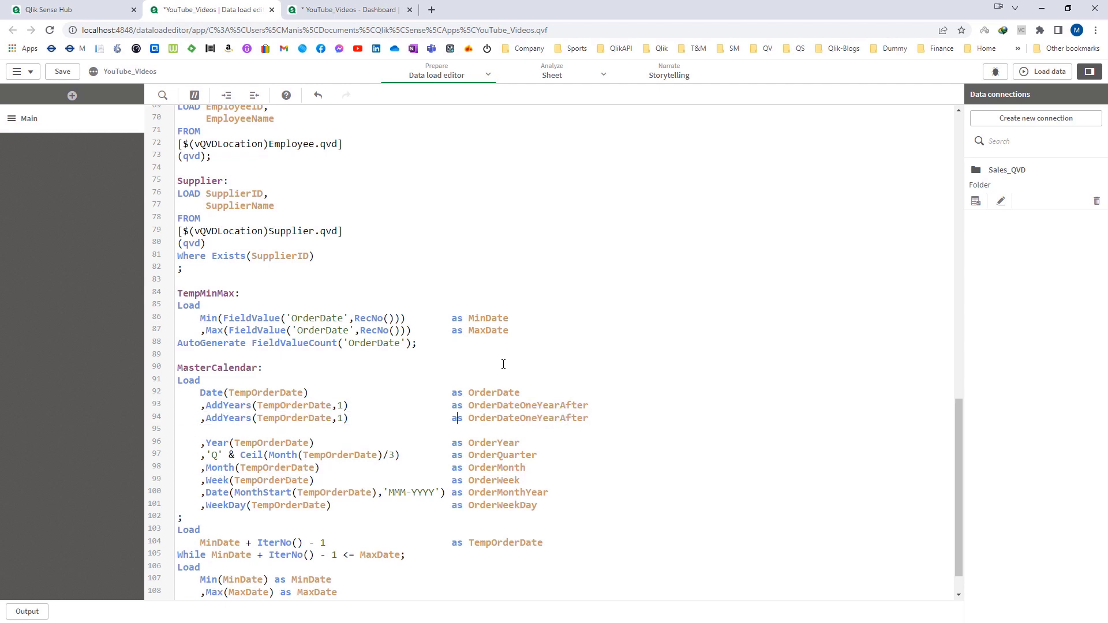
Step: Change the duplicated line to AddYears(TempOrderDate,-1) as OrderDateOneYearBefore and remove the empty line below it
{"action": "type", "text": "-"}
{"action": "key", "text": "shift+Left"}
{"action": "key", "text": "shift+Left"}
{"action": "key", "text": "shift+Left"}
{"action": "key", "text": "shift+Left"}
{"action": "key", "text": "shift+Left"}
{"action": "type", "text": "Before"}
{"action": "key", "text": "Delete"}
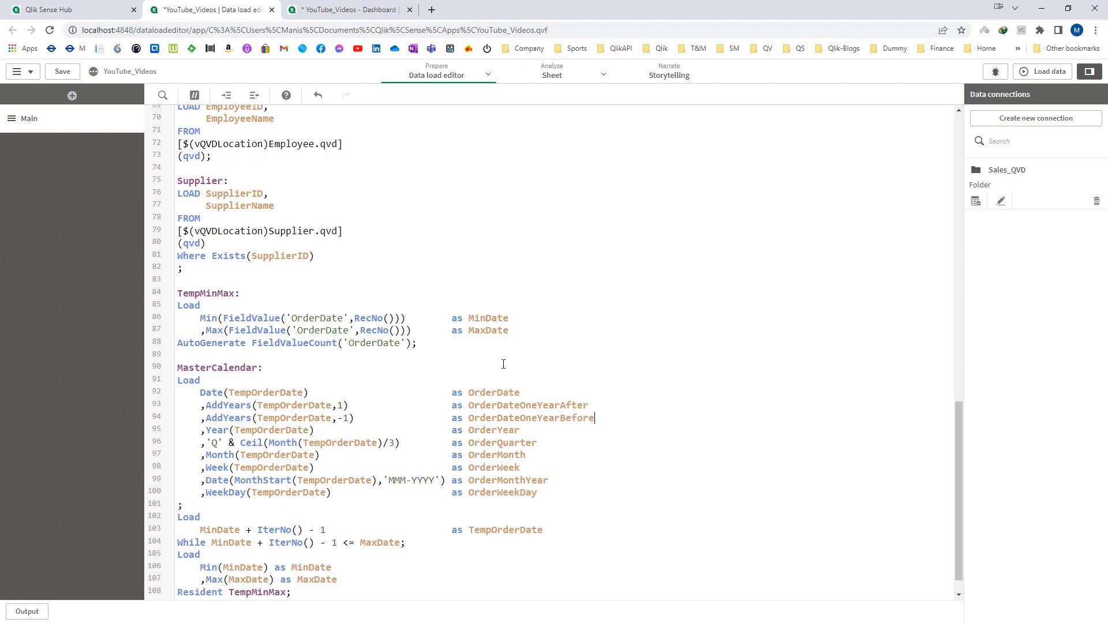
Step: Load the data with the updated script and open the Dashboard sheet for editing
{"action": "scroll", "coordinate": [503, 363], "scroll_direction": "down", "scroll_amount": 1}
{"action": "left_click", "coordinate": [1043, 72]}
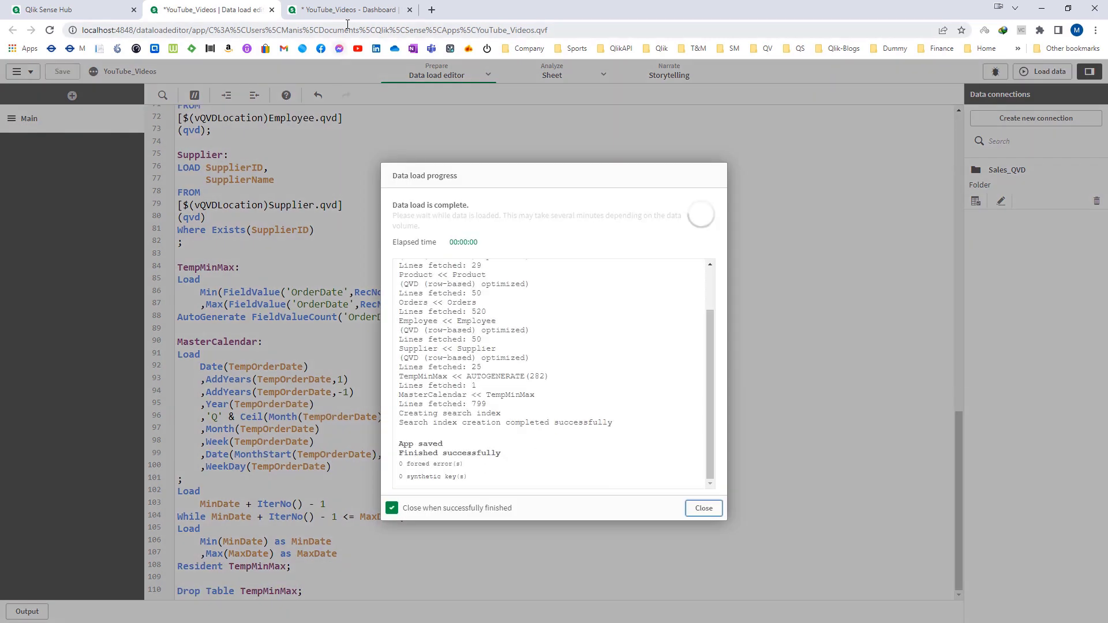
{"action": "left_click", "coordinate": [347, 16]}
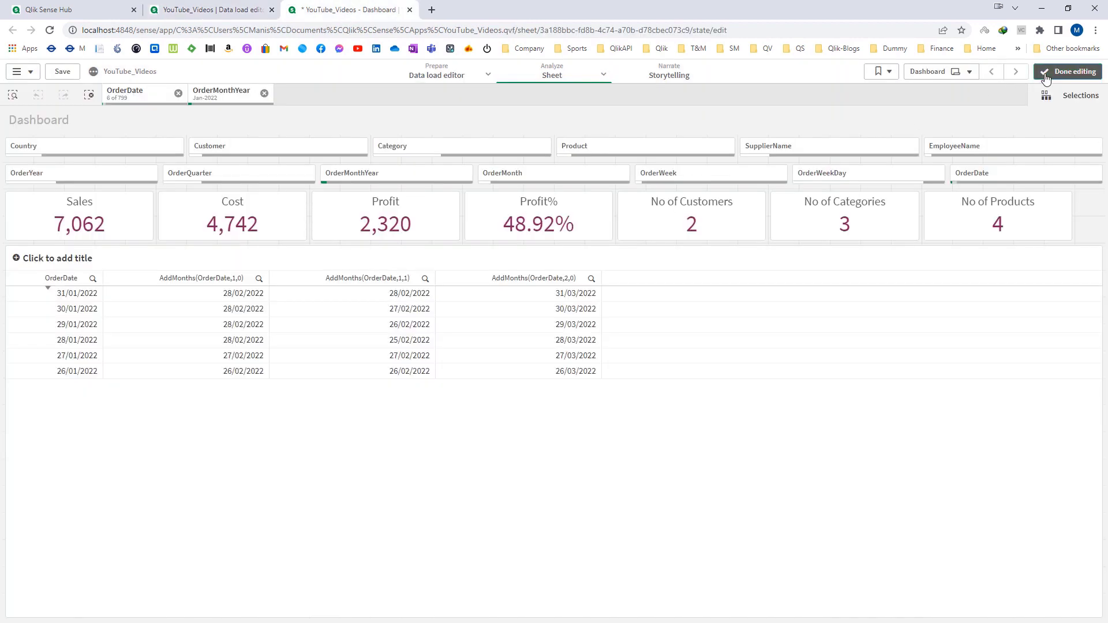
Step: Find the OrderDateOneYearAfter field and add it as a column to the dates table
{"action": "left_click", "coordinate": [935, 289]}
{"action": "left_click", "coordinate": [960, 417]}
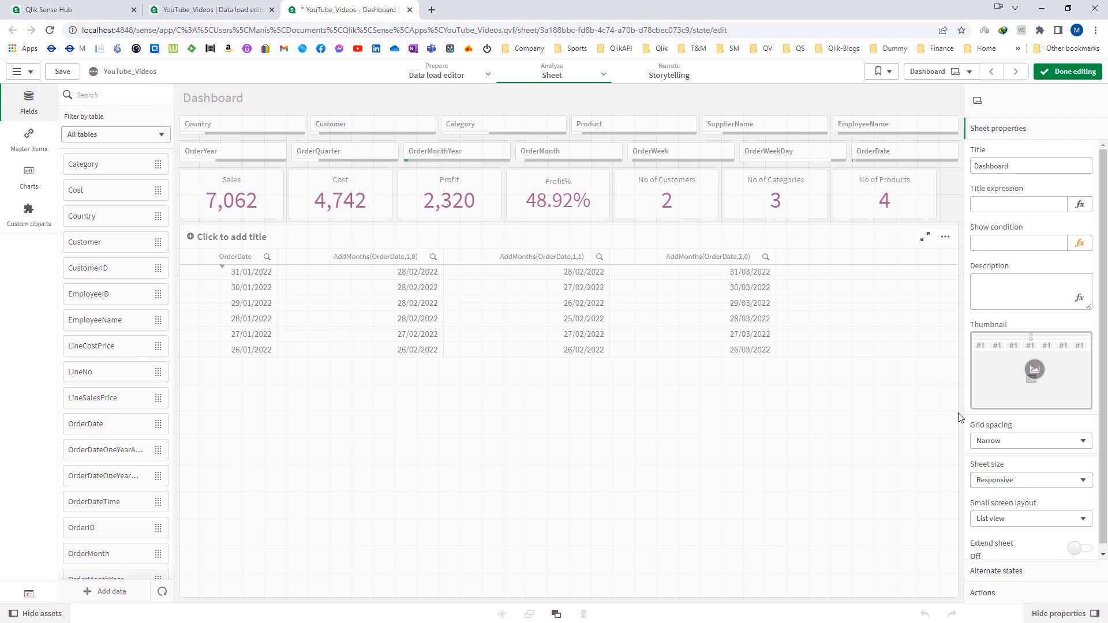
{"action": "left_click", "coordinate": [951, 413]}
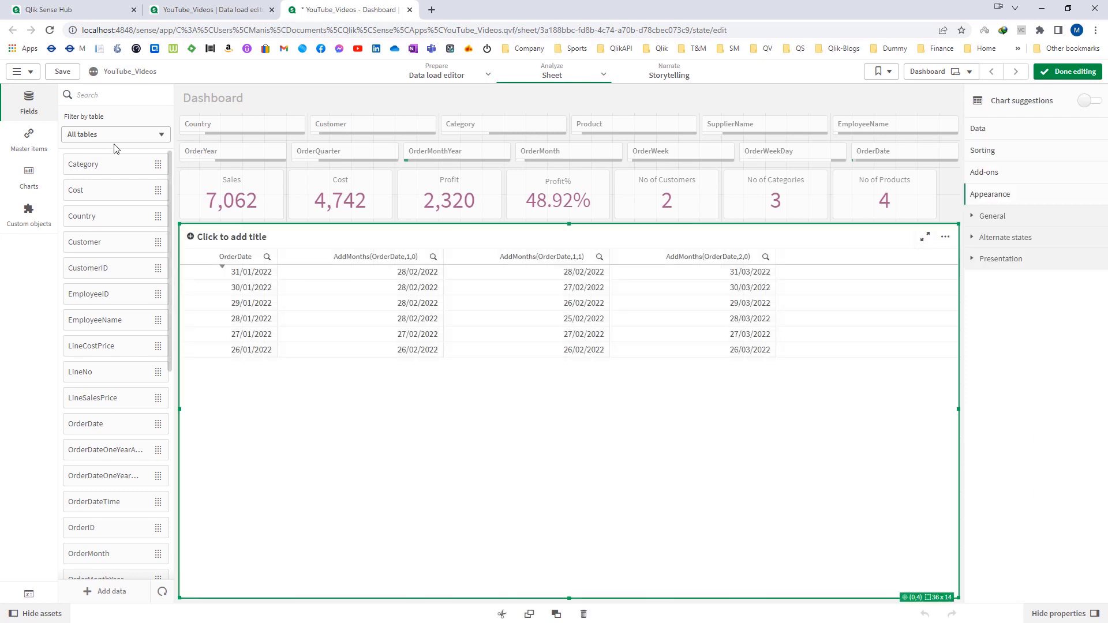
{"action": "key", "text": "ctrl+v"}
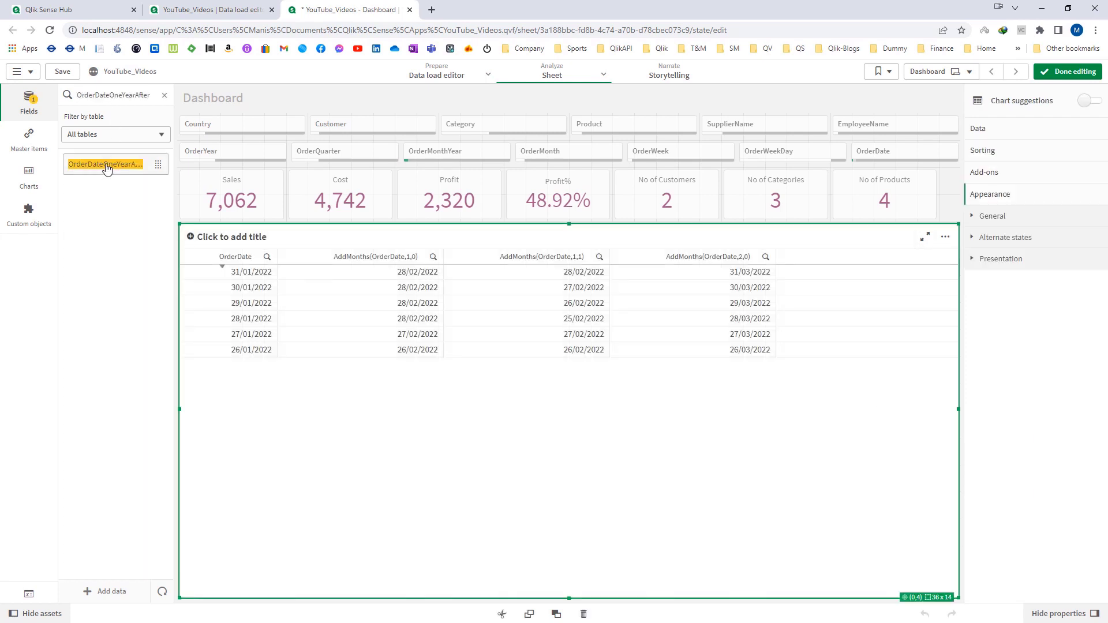
{"action": "left_click_drag", "start_coordinate": [107, 166], "coordinate": [485, 370]}
{"action": "left_click", "coordinate": [527, 378]}
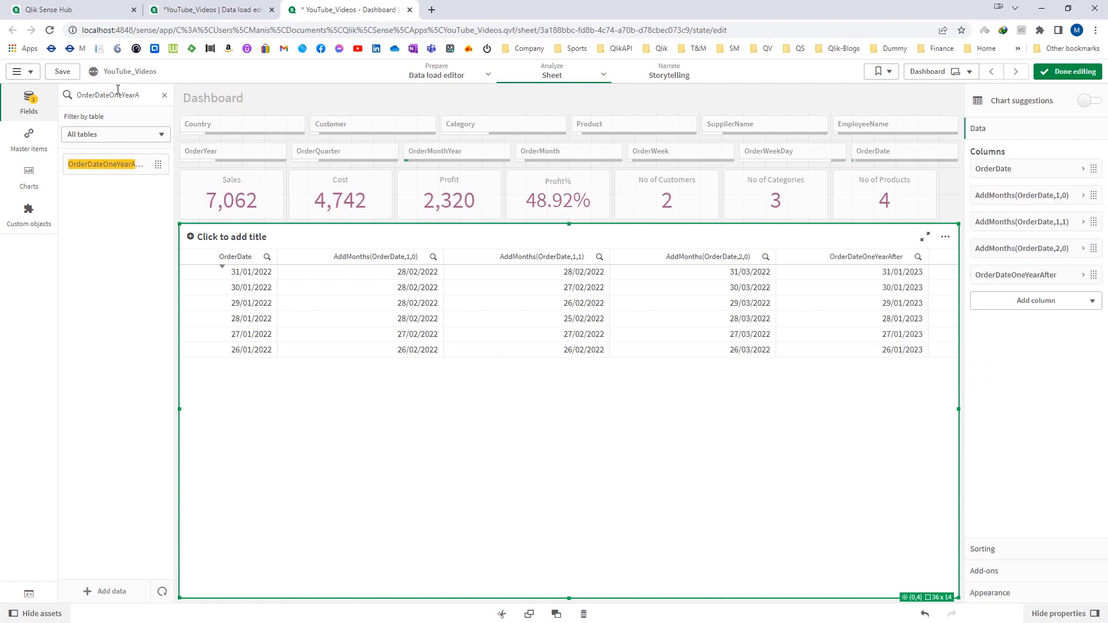
Step: Shorten the field search to OrderDateOneYear and add OrderDateOneYearBefore as a table column
{"action": "key", "text": "BackSpace"}
{"action": "left_click_drag", "start_coordinate": [143, 195], "coordinate": [556, 311]}
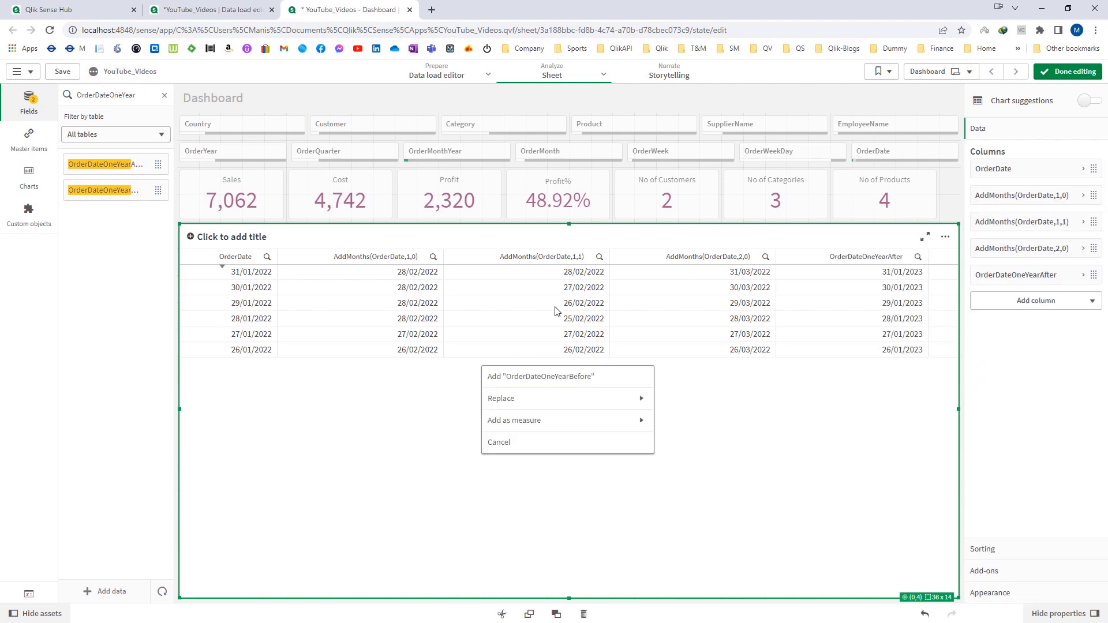
{"action": "left_click", "coordinate": [567, 377]}
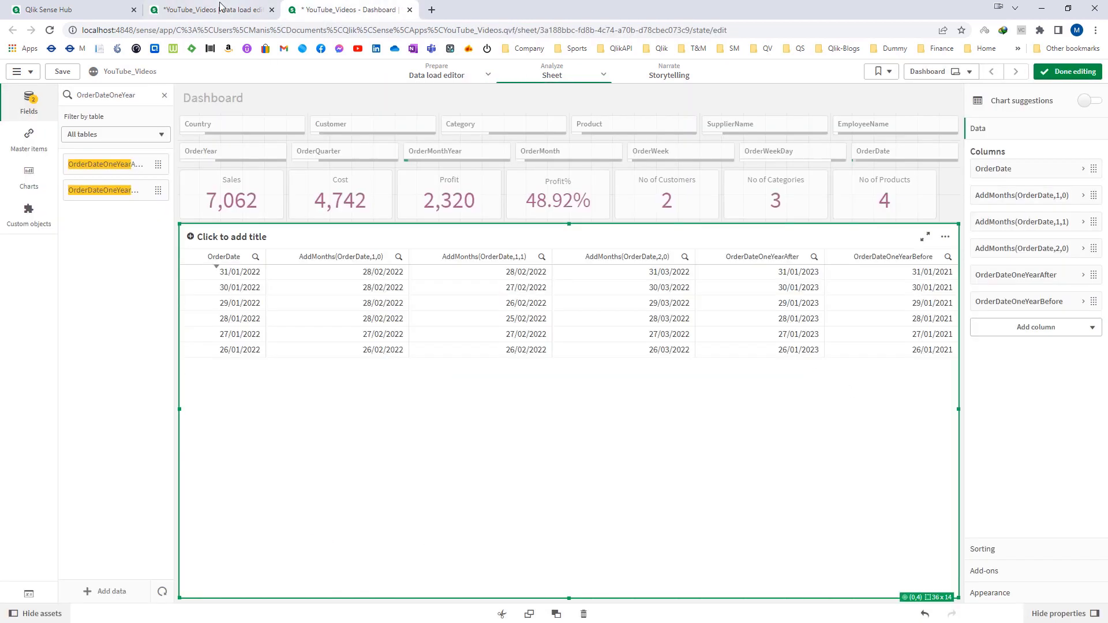
Step: Return to the load script and duplicate the two AddYears lines directly below themselves
{"action": "left_click", "coordinate": [222, 8]}
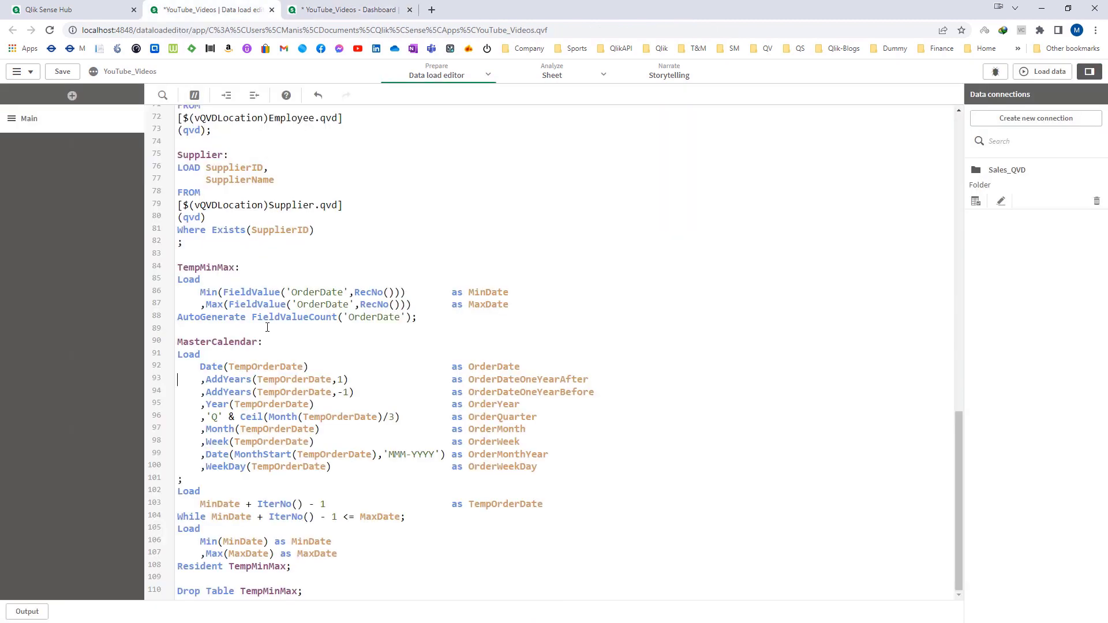
{"action": "key", "text": "shift+Down"}
{"action": "key", "text": "shift+Down"}
{"action": "key", "text": "ctrl+c"}
{"action": "key", "text": "ctrl+v"}
{"action": "key", "text": "ctrl+v"}
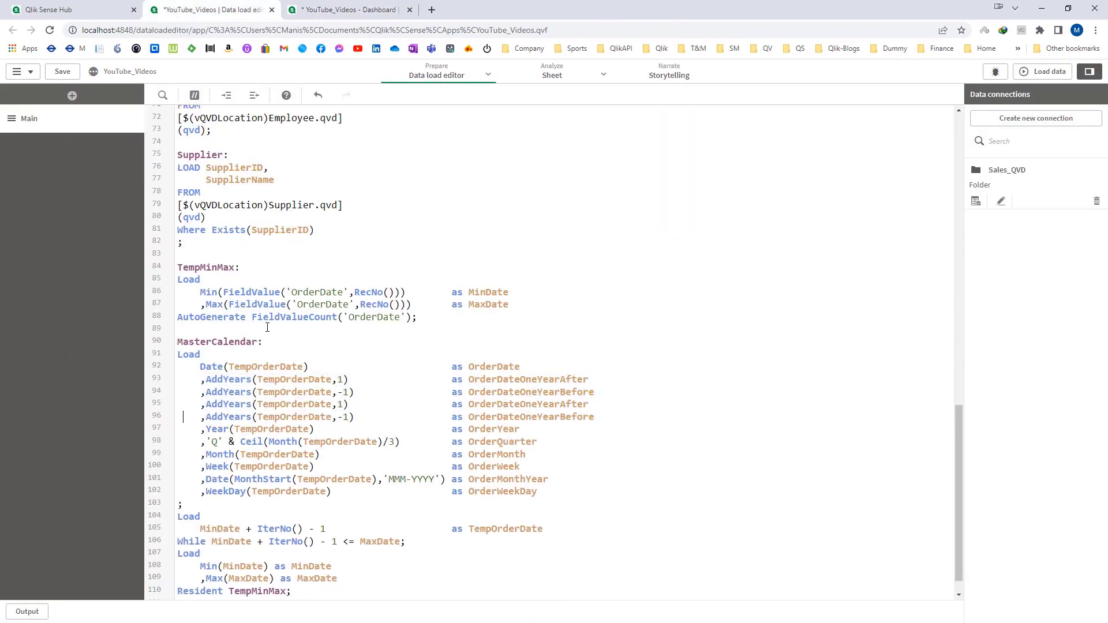
Step: Change the function in the first duplicated line from AddYears to AddMonths
{"action": "key", "text": "shift+Right"}
{"action": "key", "text": "shift+Right"}
{"action": "key", "text": "shift+Right"}
{"action": "key", "text": "shift+Right"}
{"action": "key", "text": "shift+Right"}
{"action": "type", "text": "Months"}
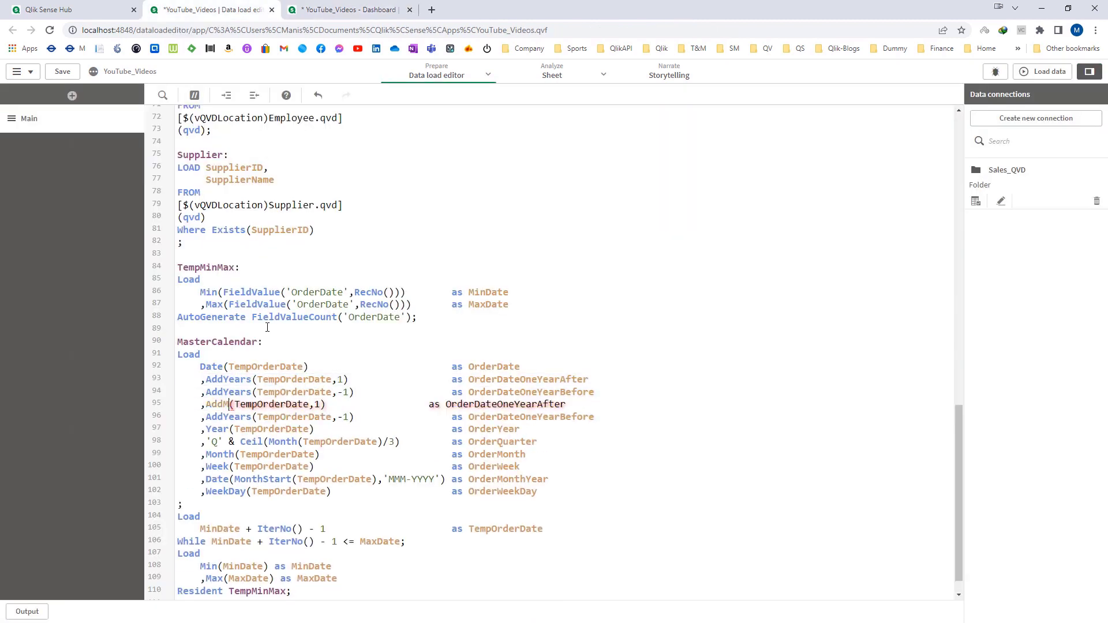
{"action": "key", "text": "Escape"}
{"action": "key", "text": "Down"}
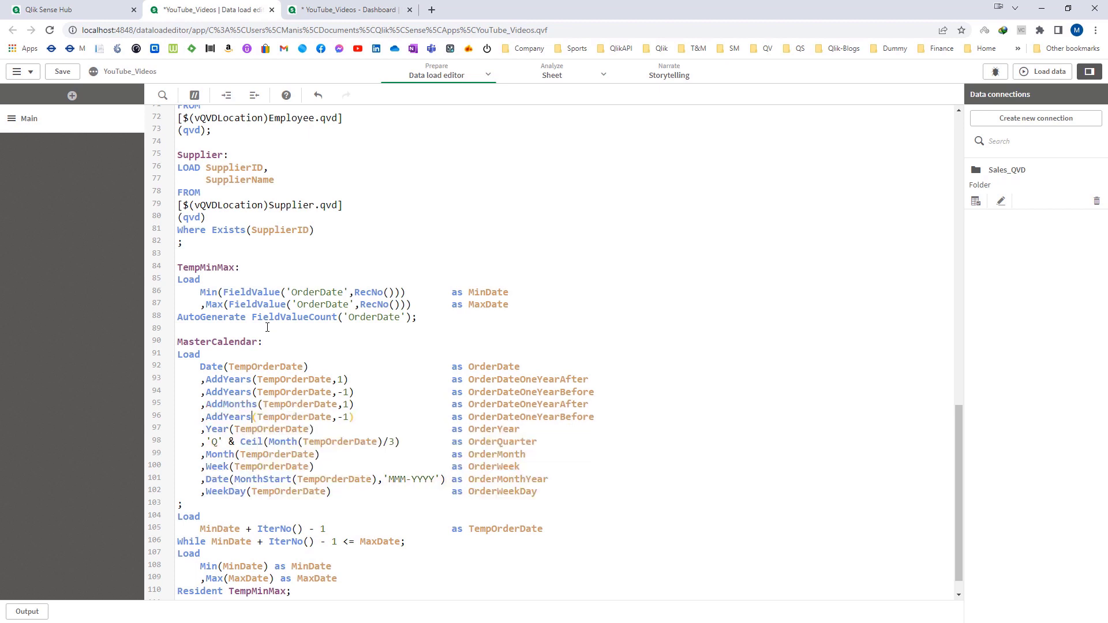
Step: Change the function in the second duplicated line, the one with argument -1, to AddMonths
{"action": "key", "text": "shift+Left"}
{"action": "key", "text": "shift+Left"}
{"action": "key", "text": "shift+Left"}
{"action": "key", "text": "shift+Left"}
{"action": "key", "text": "shift+Left"}
{"action": "type", "text": "Months"}
{"action": "key", "text": "Escape"}
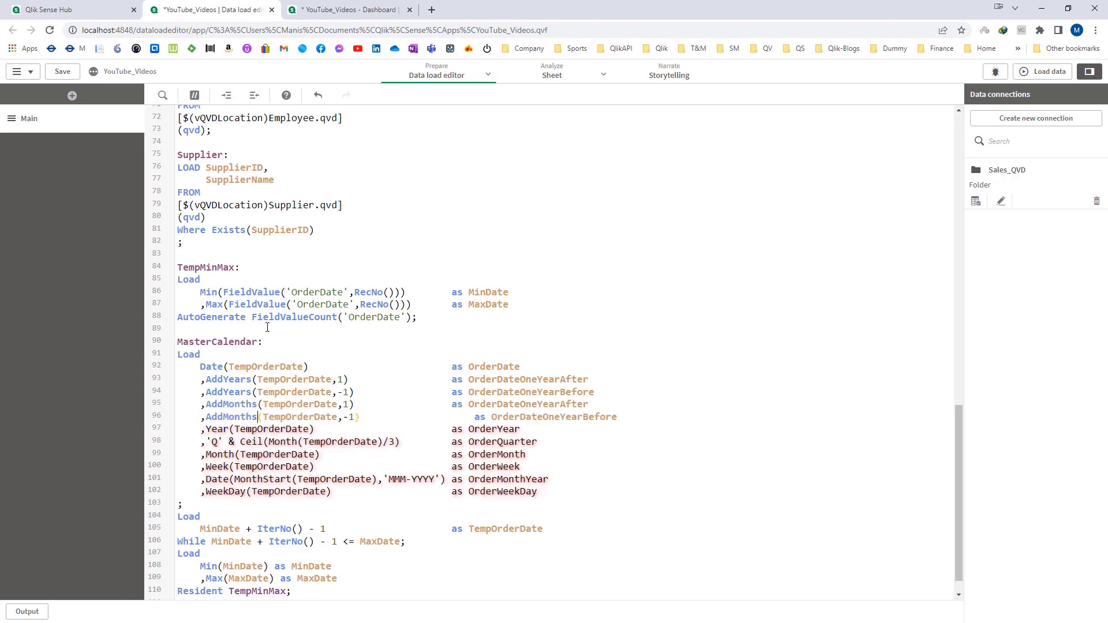
{"action": "key", "text": "Up"}
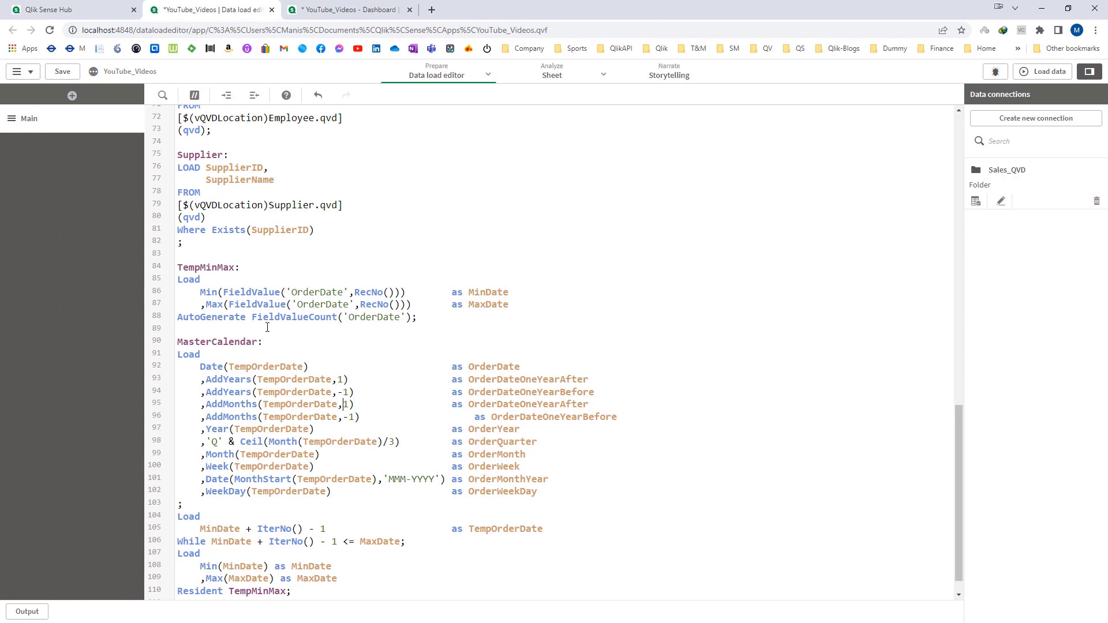
{"action": "type", "text": ",0"}
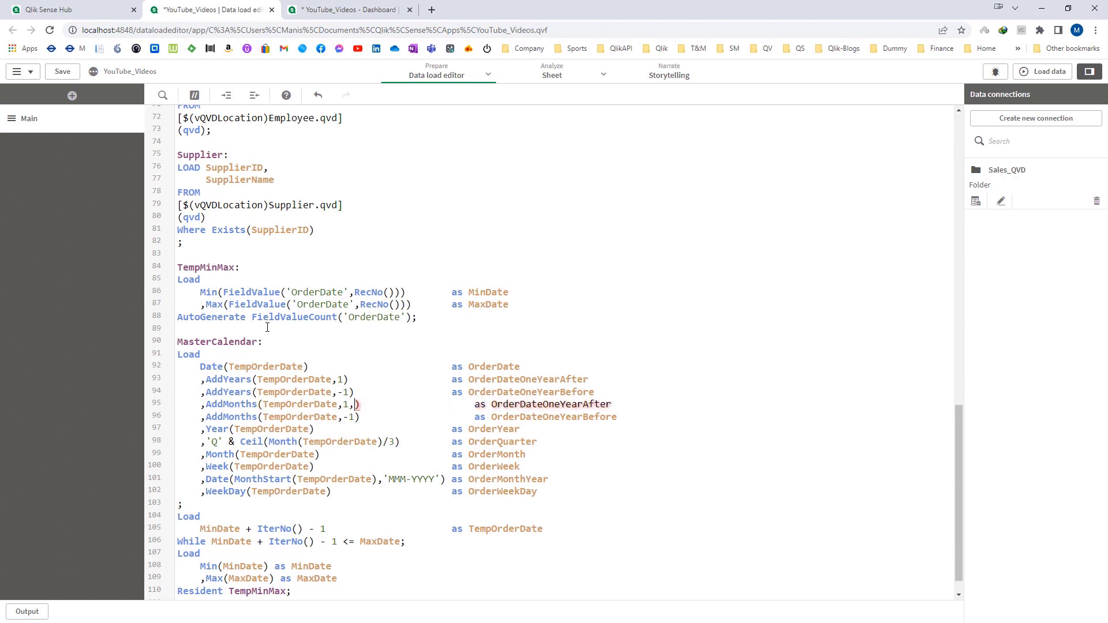
{"action": "key", "text": "BackSpace"}
{"action": "key", "text": "BackSpace"}
Step: Change the second AddMonths line to AddMonths(TempOrderDate,1,1) and align its alias with the lines above
{"action": "key", "text": "Down"}
{"action": "key", "text": "BackSpace"}
{"action": "key", "text": "BackSpace"}
{"action": "type", "text": "1,1"}
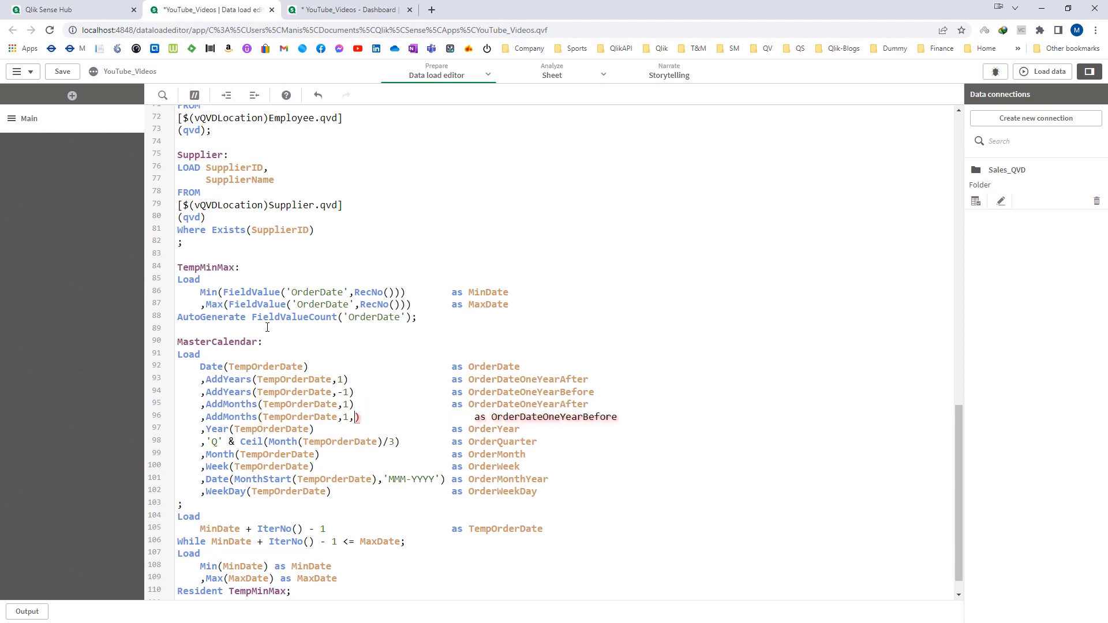
{"action": "key", "text": "Delete"}
{"action": "key", "text": "Delete"}
{"action": "key", "text": "Delete"}
{"action": "key", "text": "Delete"}
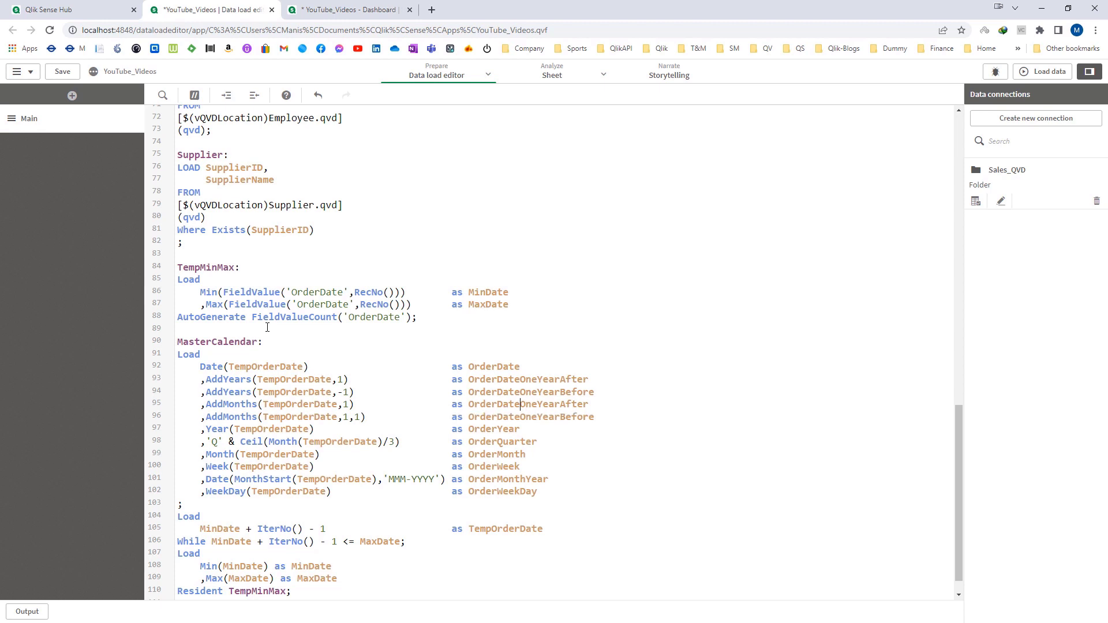
Step: Rename the alias of AddMonths(TempOrderDate,1) to OrderDateOneMonthAfter
{"action": "key", "text": "shift+End"}
{"action": "type", "text": "OneMonthAfter"}
Step: Rename the alias of AddMonths(TempOrderDate,1,1) to OrderDateOneMonthAfter2
{"action": "key", "text": "Down"}
{"action": "key", "text": "Left"}
{"action": "key", "text": "Left"}
{"action": "key", "text": "Left"}
{"action": "key", "text": "Left"}
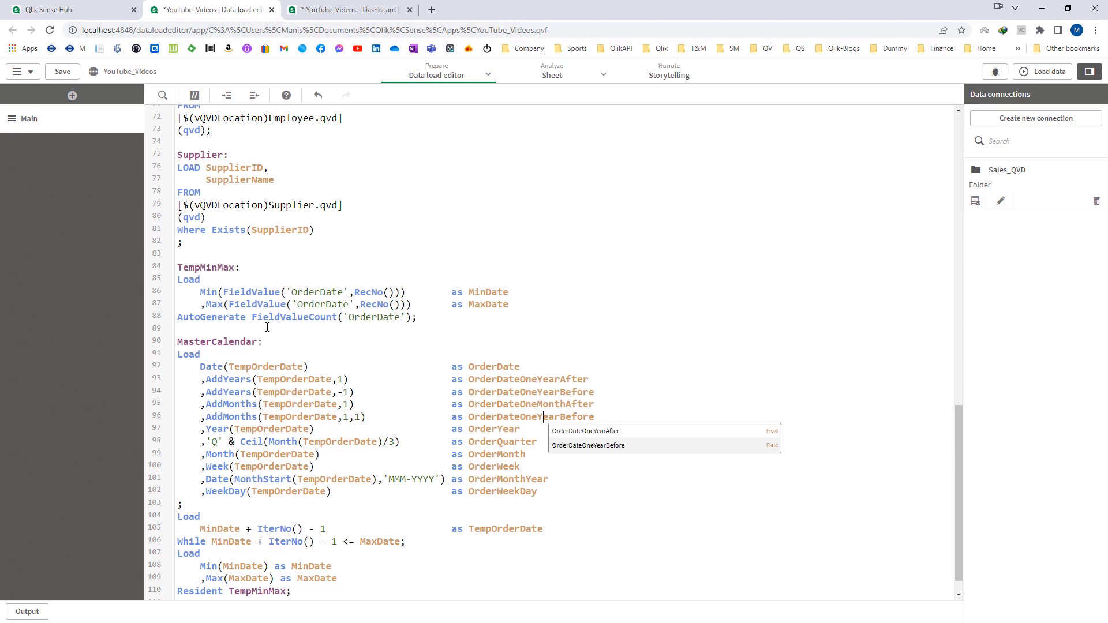
{"action": "key", "text": "shift+End"}
{"action": "type", "text": "Mon"}
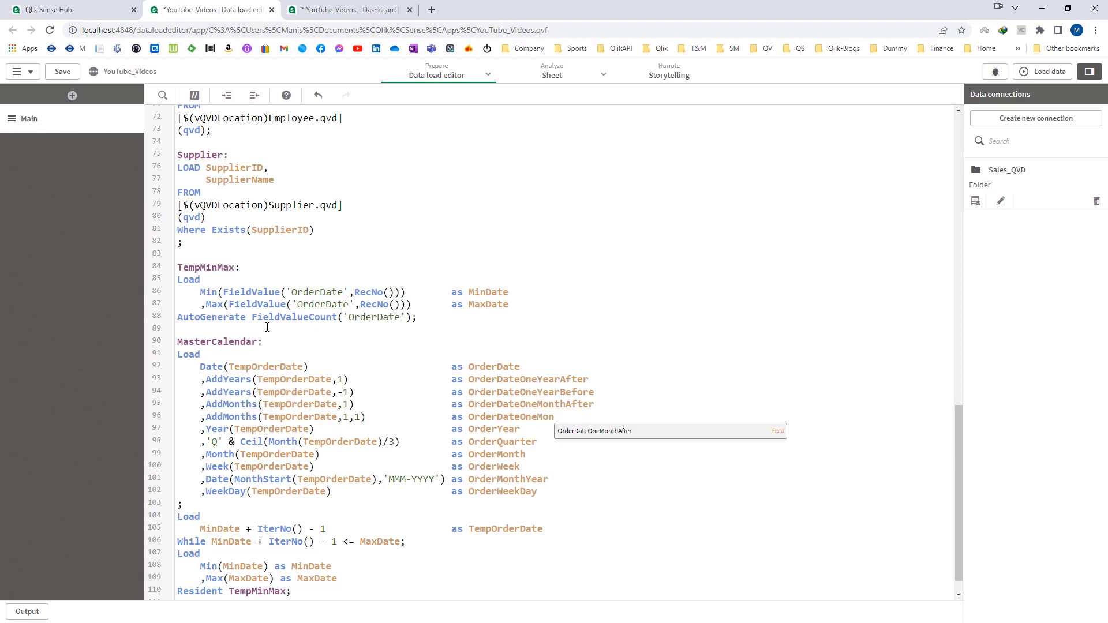
{"action": "type", "text": "thAfter"}
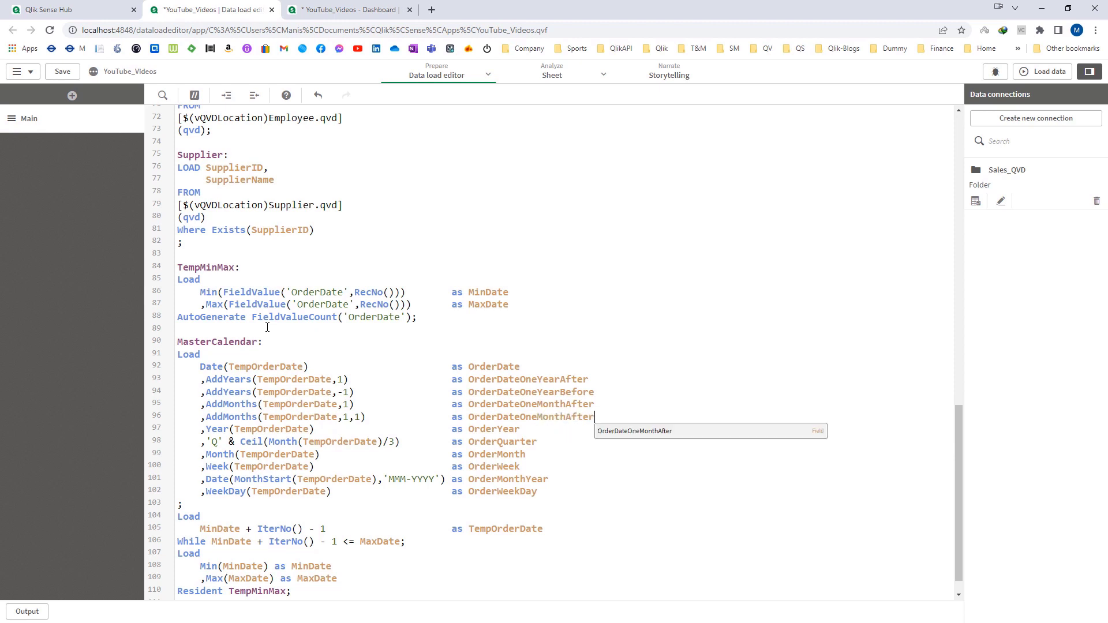
{"action": "type", "text": "2"}
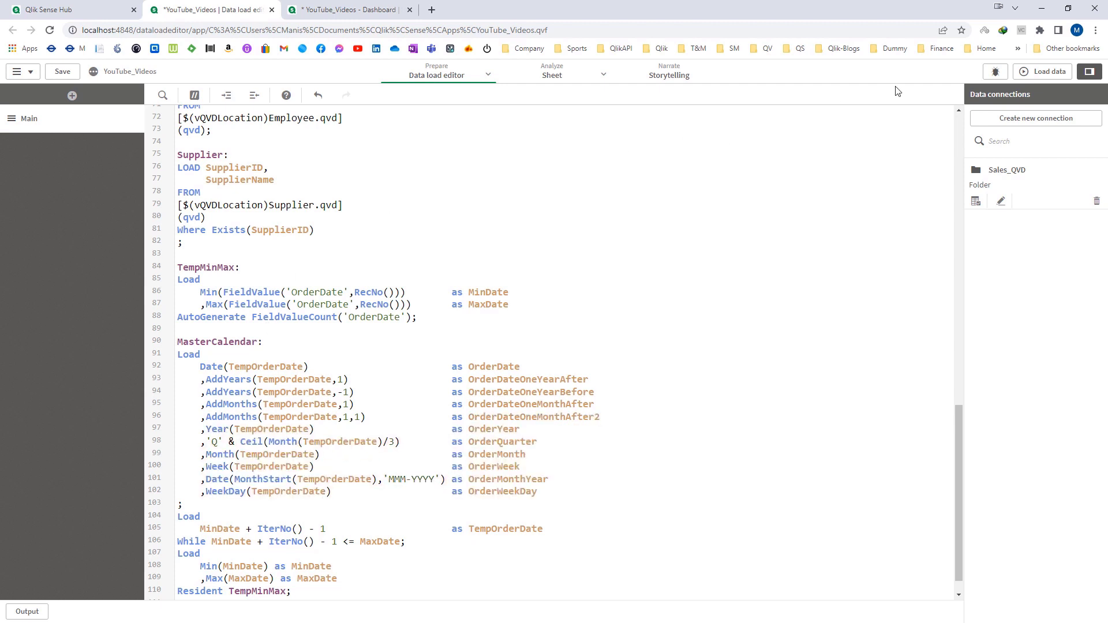
Step: Reload the data and delete the AddMonths(OrderDate,1,1) and AddMonths(OrderDate,2,0) columns from the table on the Dashboard sheet
{"action": "left_click", "coordinate": [1043, 71]}
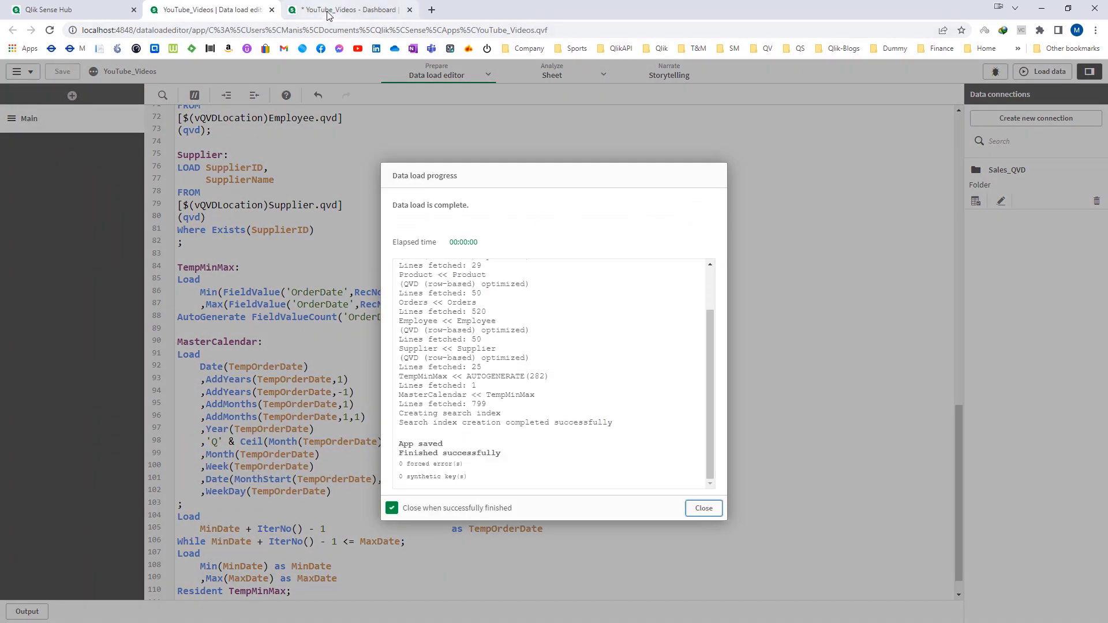
{"action": "left_click", "coordinate": [327, 13]}
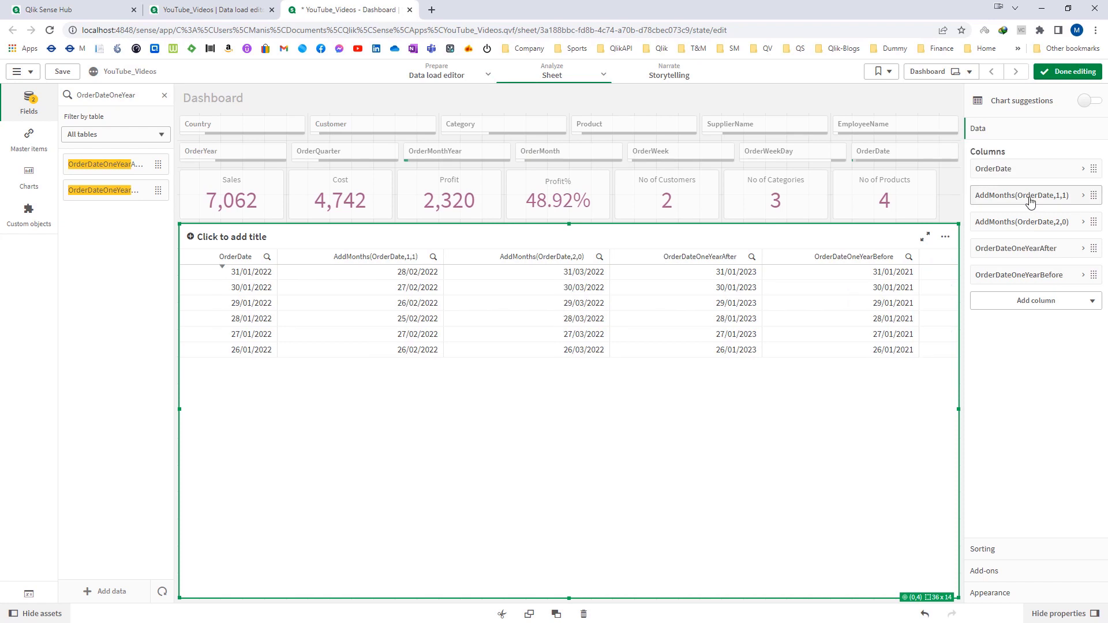
{"action": "right_click", "coordinate": [1030, 201]}
{"action": "left_click", "coordinate": [1010, 198]}
{"action": "right_click", "coordinate": [1011, 199]}
{"action": "left_click", "coordinate": [1012, 198]}
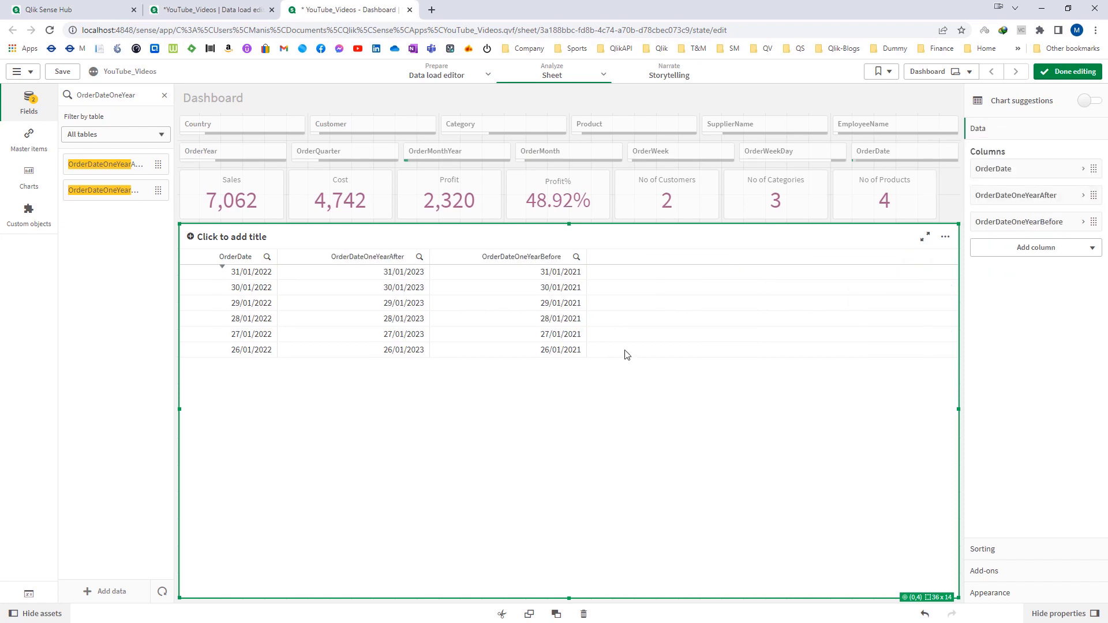
Step: Shorten the field search text to OrderDate
{"action": "double_click", "coordinate": [123, 95]}
{"action": "key", "text": "End"}
{"action": "key", "text": "BackSpace"}
{"action": "key", "text": "BackSpace"}
{"action": "key", "text": "BackSpace"}
{"action": "key", "text": "BackSpace"}
{"action": "key", "text": "BackSpace"}
{"action": "key", "text": "BackSpace"}
{"action": "key", "text": "BackSpace"}
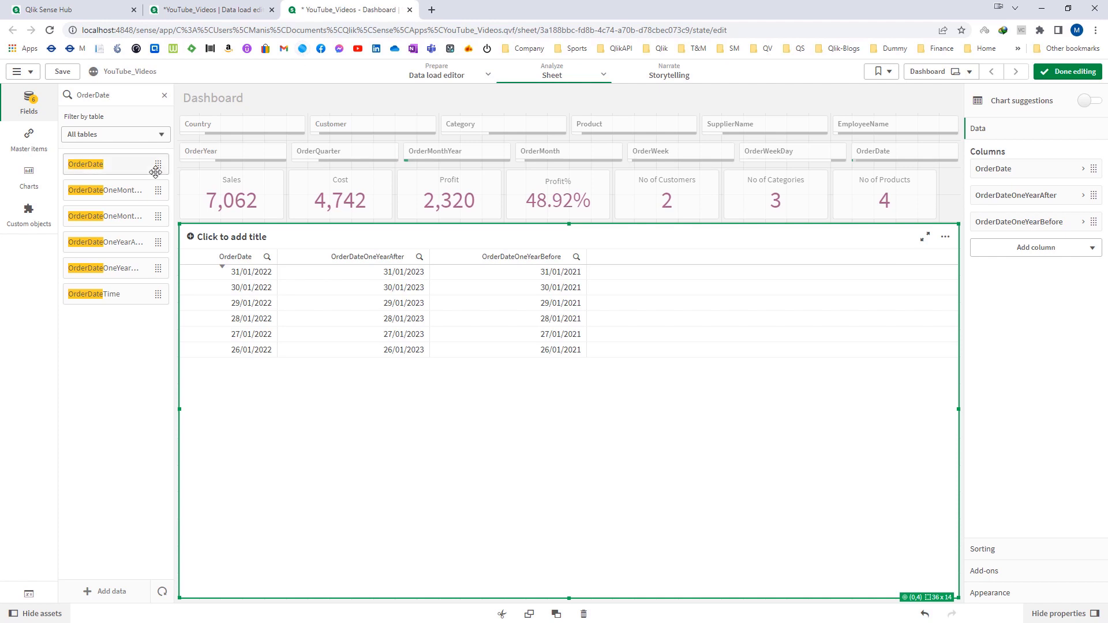
Step: Add the fields OrderDateOneMonthAfter and OrderDateOneMonthAfter2 as columns to the order date table
{"action": "left_click_drag", "start_coordinate": [148, 191], "coordinate": [430, 305]}
{"action": "left_click", "coordinate": [519, 374]}
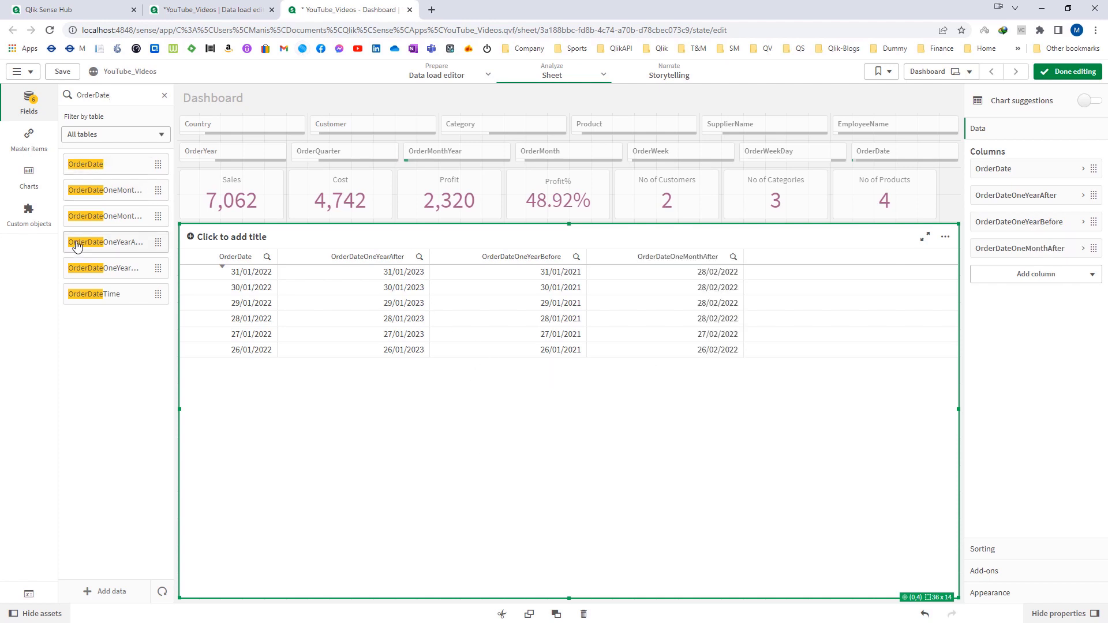
{"action": "left_click_drag", "start_coordinate": [99, 218], "coordinate": [525, 382]}
{"action": "left_click", "coordinate": [527, 381]}
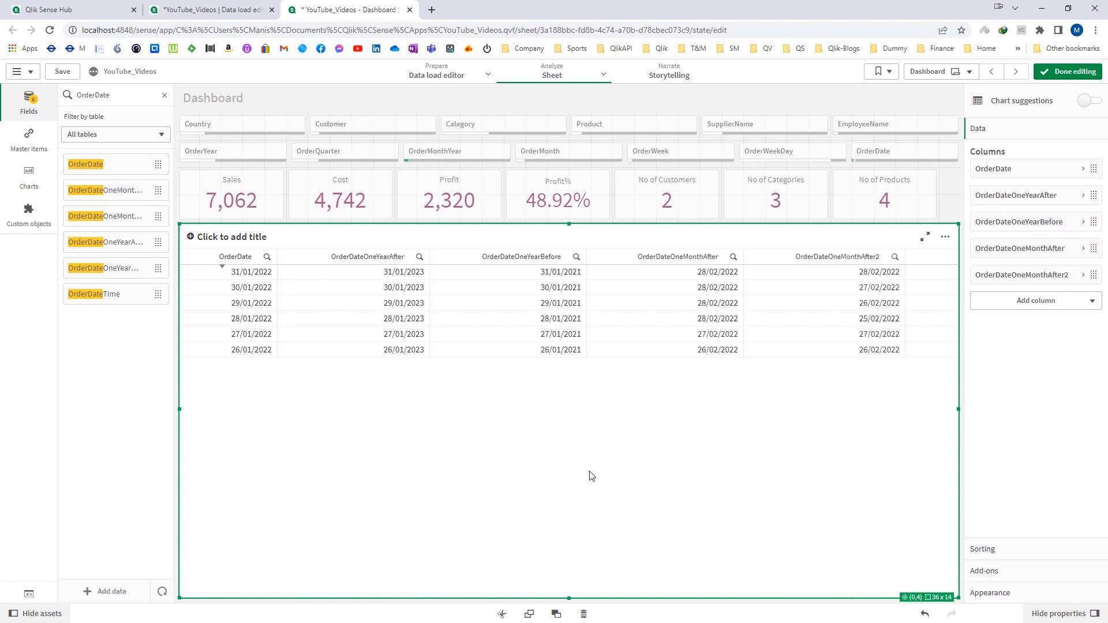